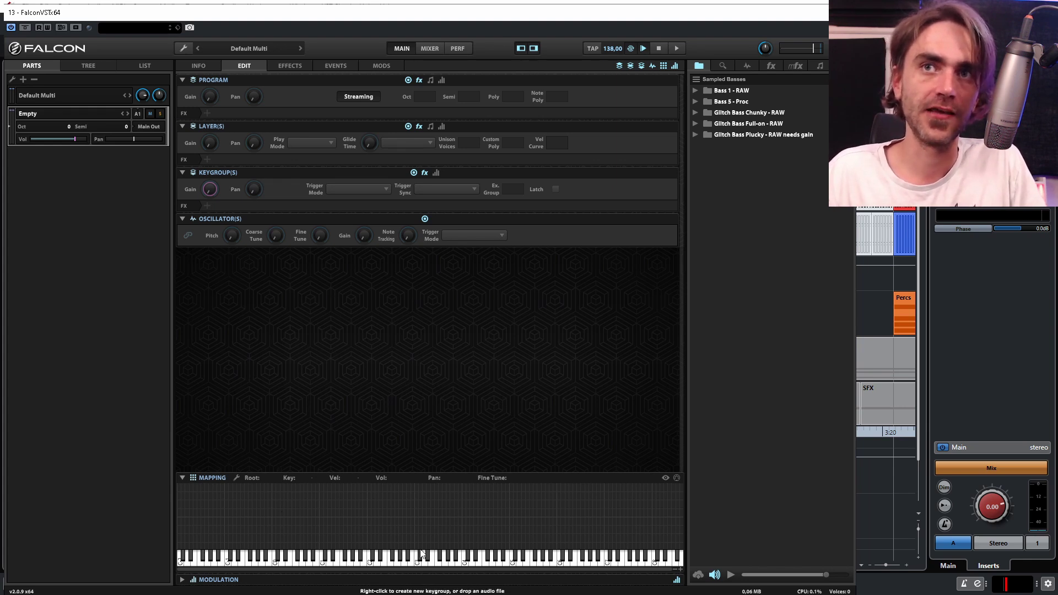
# Load all samples of the Bass 5 - Proc folder, 001 C01 to 028 D#03, onto the keyboard mapping as keygroups.
pyautogui.click(695, 102)
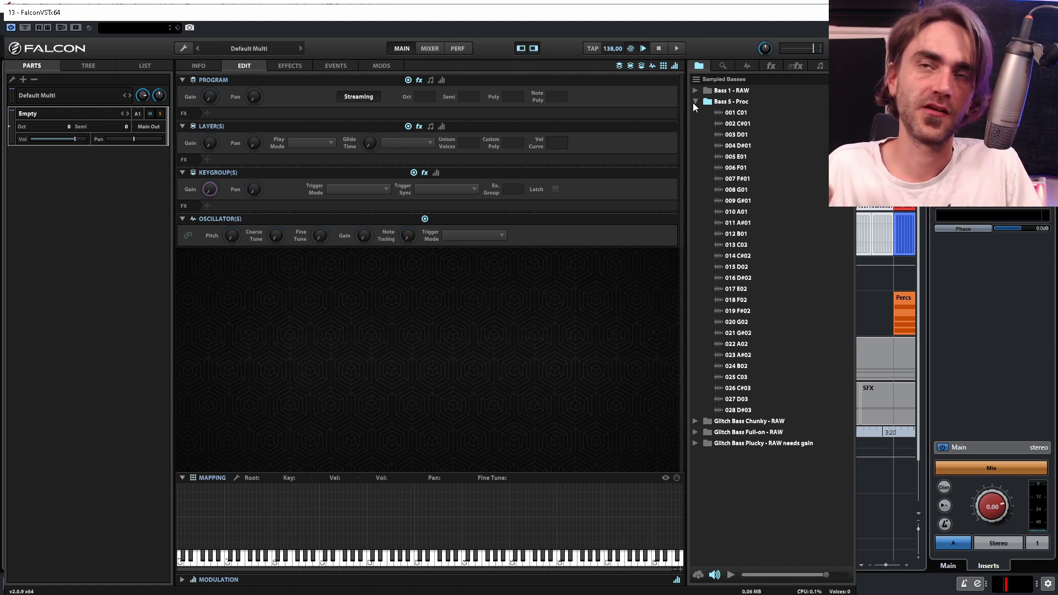
pyautogui.click(735, 116)
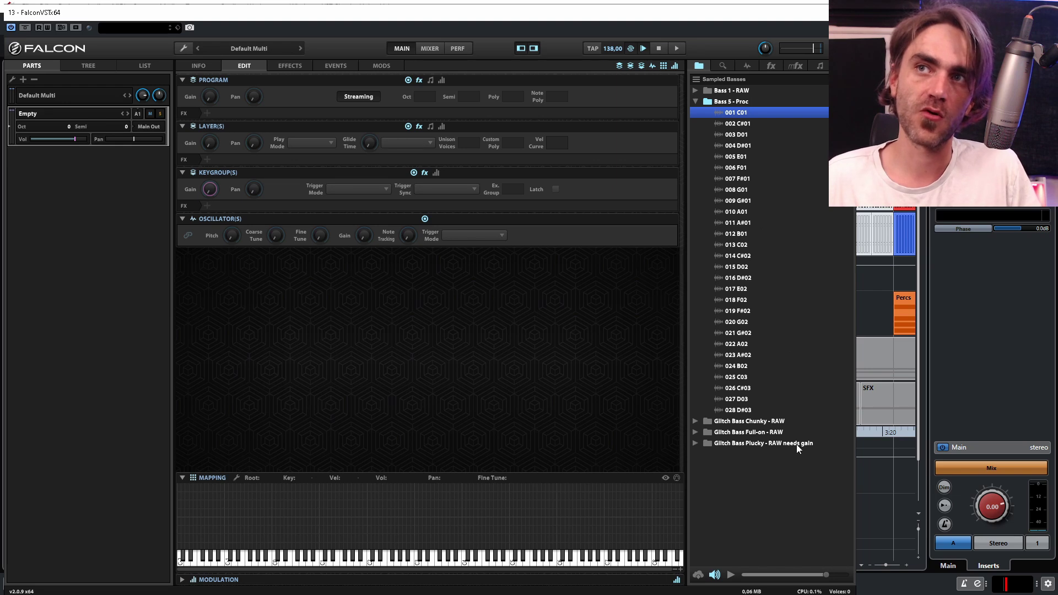
pyautogui.keyDown('shift'); pyautogui.click(741, 411); pyautogui.keyUp('shift')
pyautogui.moveTo(742, 115); pyautogui.dragTo(340, 514)
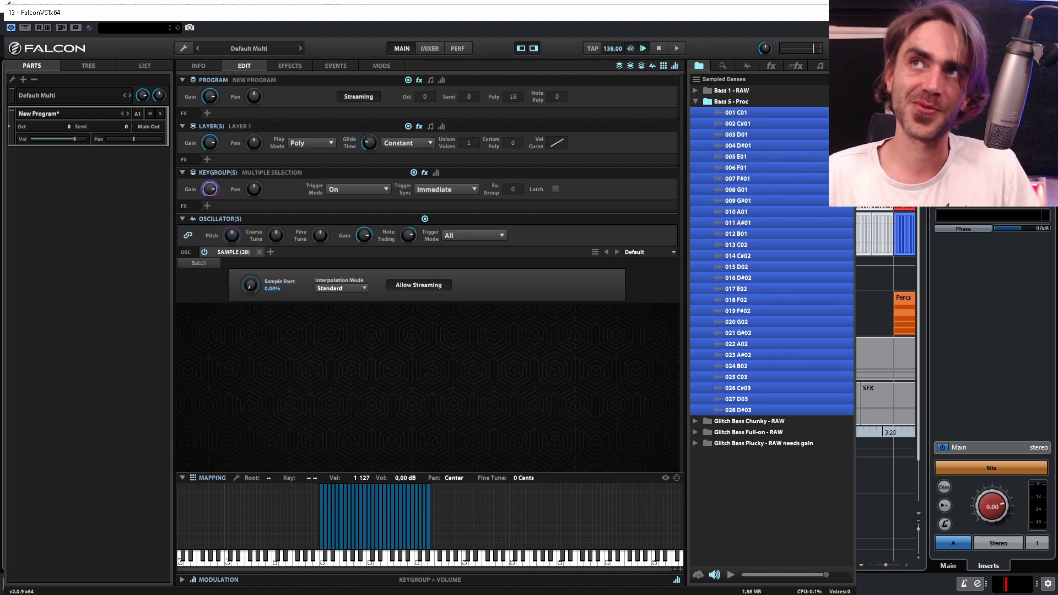
# Switch to the Cubase project and solo the Bass track.
pyautogui.click(843, 12)
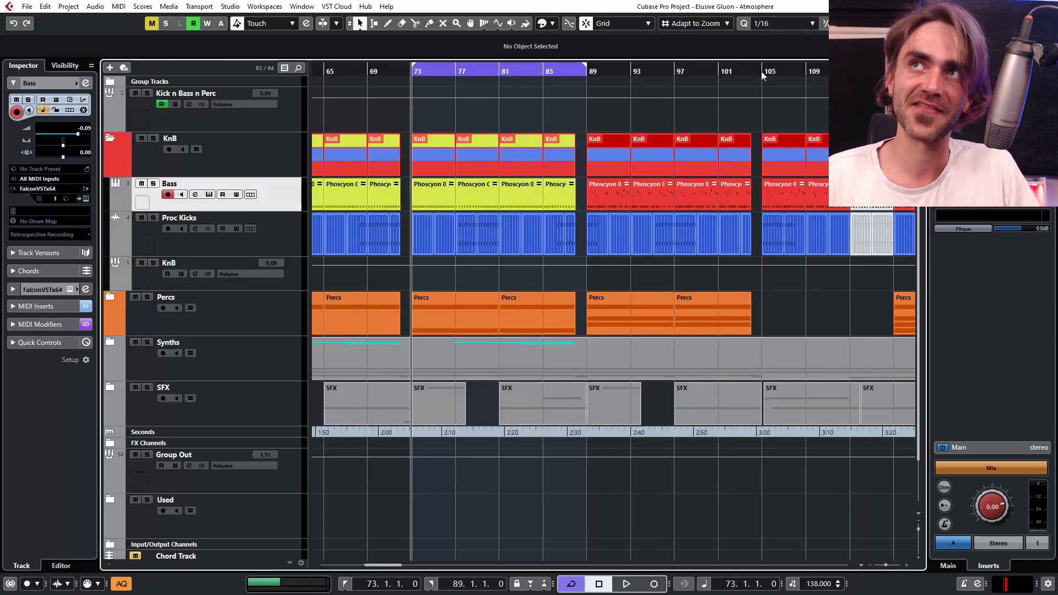
pyautogui.click(155, 185)
pyautogui.click(86, 198)
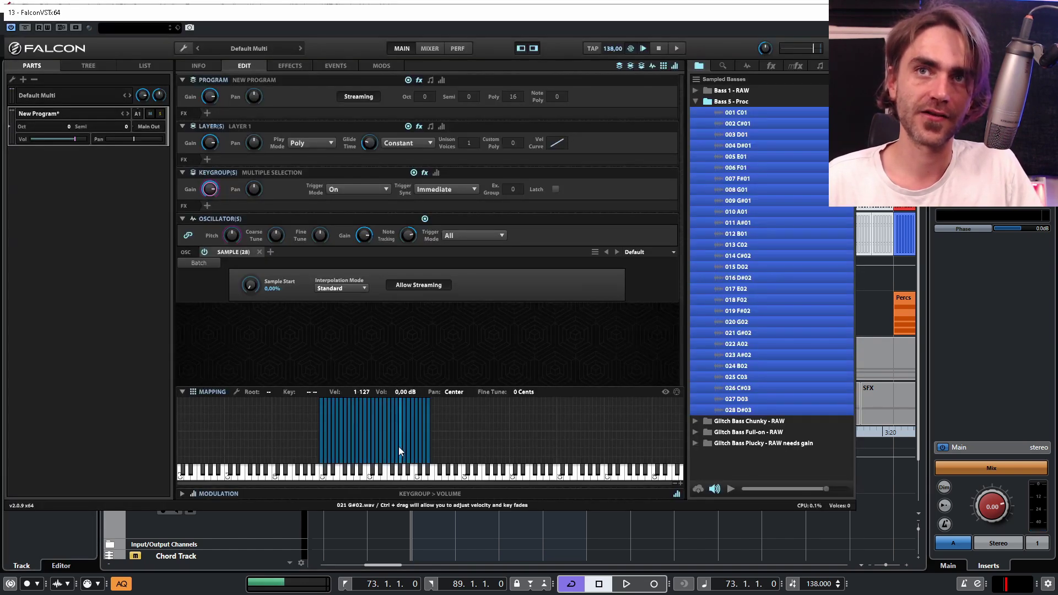
pyautogui.press('Escape')
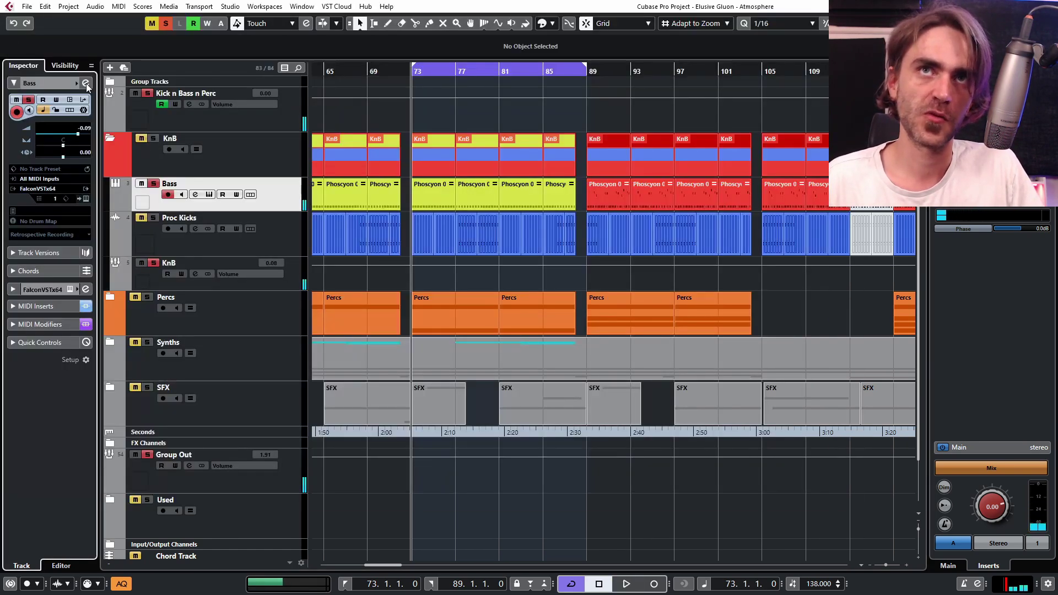
# Check the Bass track's channel settings and play the loop to audition the Bass 5 - Proc samples.
pyautogui.press('e')
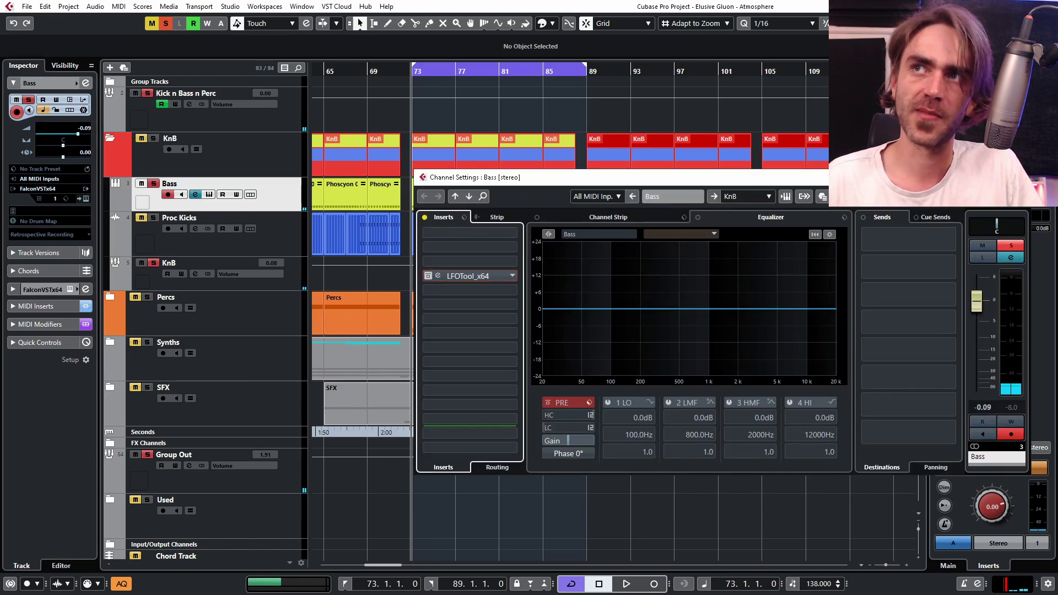
pyautogui.press('e')
pyautogui.press('e')
pyautogui.press('space')
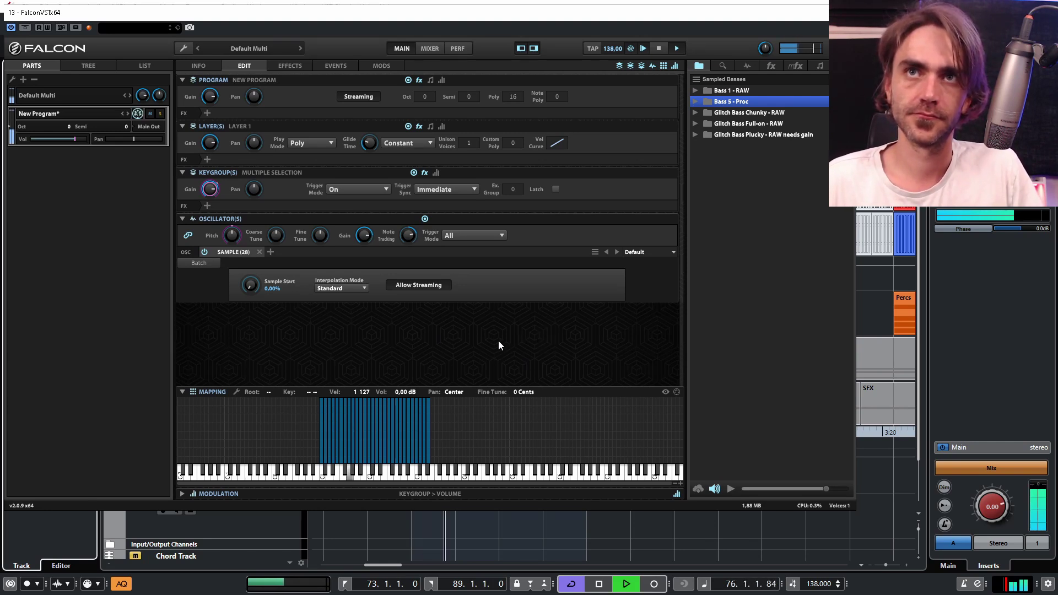
pyautogui.press('space')
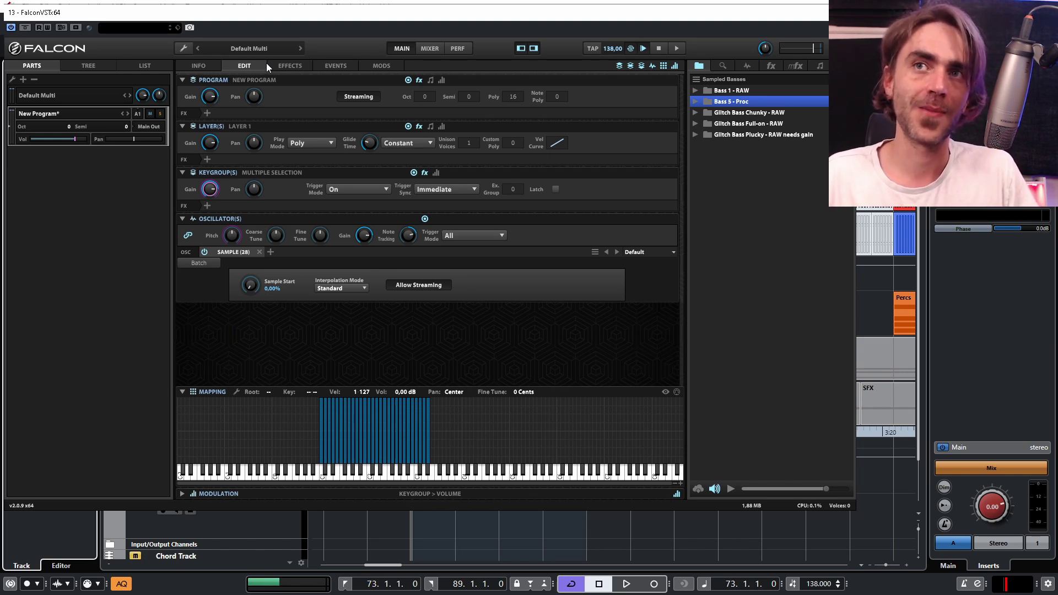
pyautogui.moveTo(359, 234)
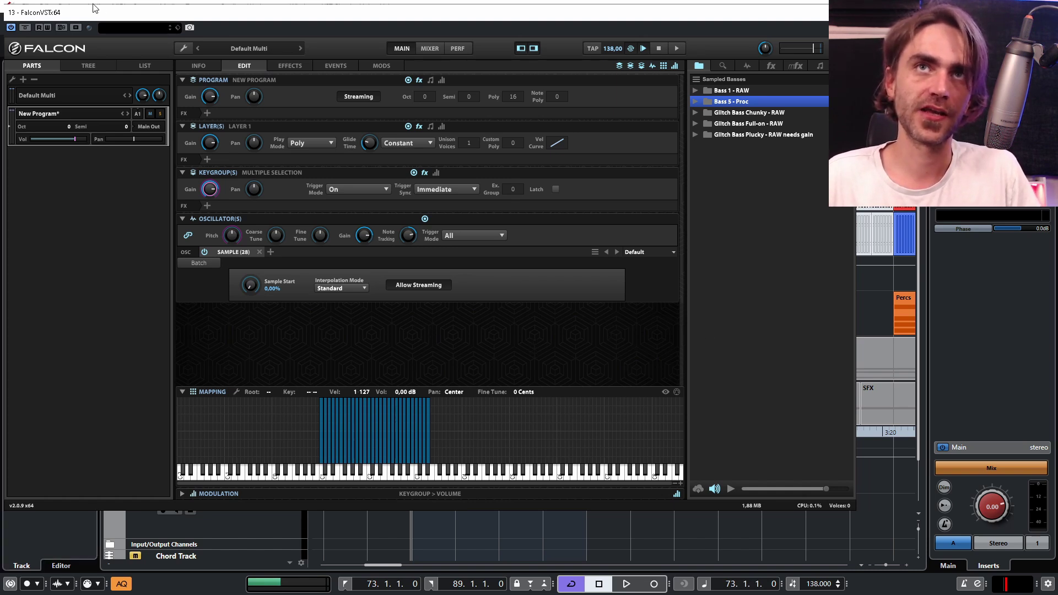
pyautogui.click(87, 64)
pyautogui.click(32, 65)
pyautogui.click(87, 69)
pyautogui.click(128, 67)
pyautogui.click(53, 65)
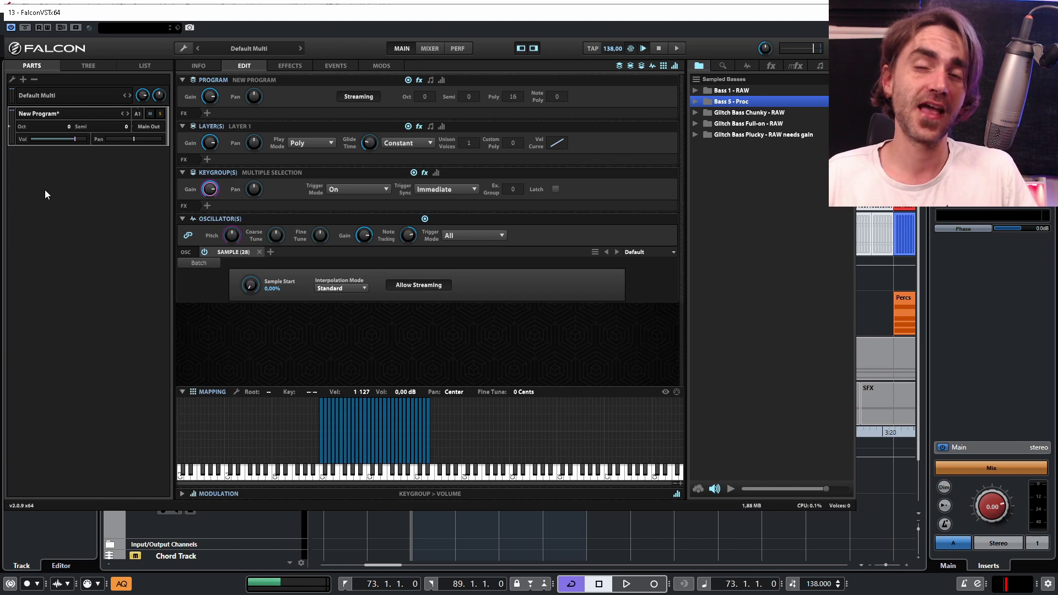
# Add a second layer to New Program in the instrument tree and compare its empty mapping with Layer 1.
pyautogui.click(91, 66)
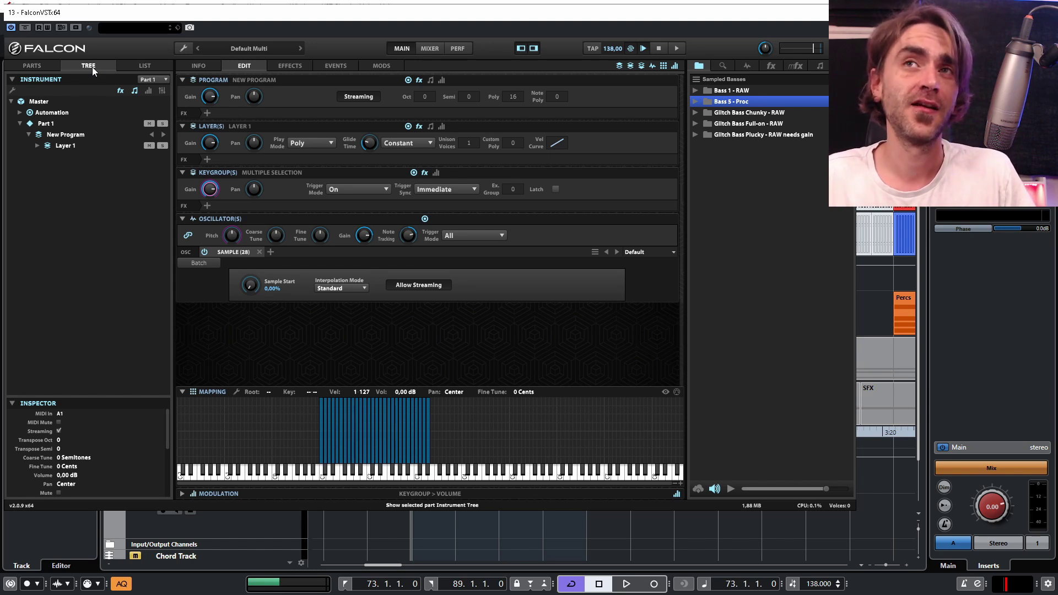
pyautogui.rightClick(70, 134)
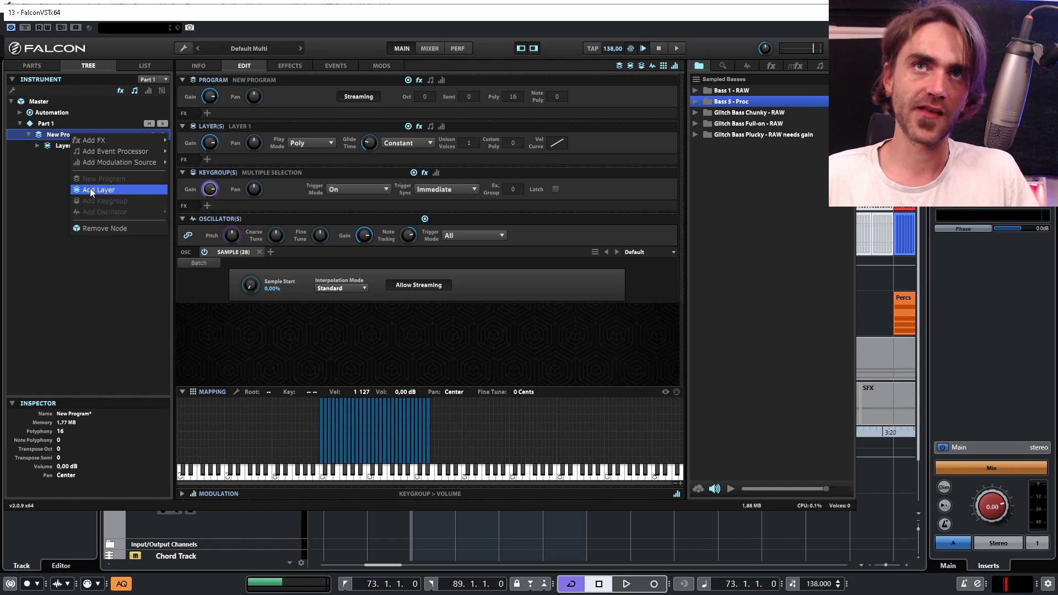
pyautogui.click(90, 189)
pyautogui.click(68, 147)
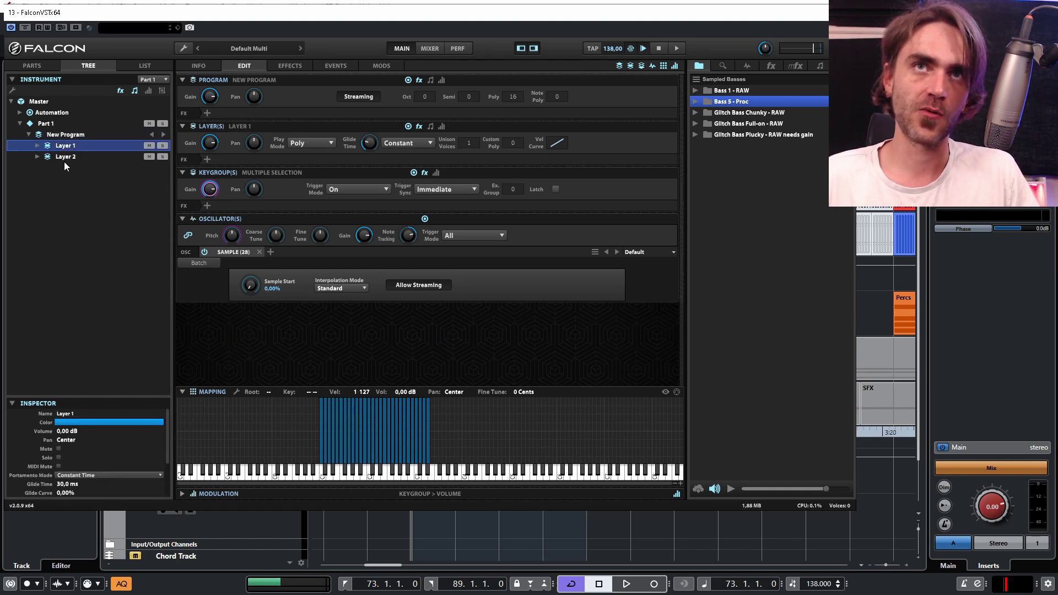
pyautogui.click(66, 159)
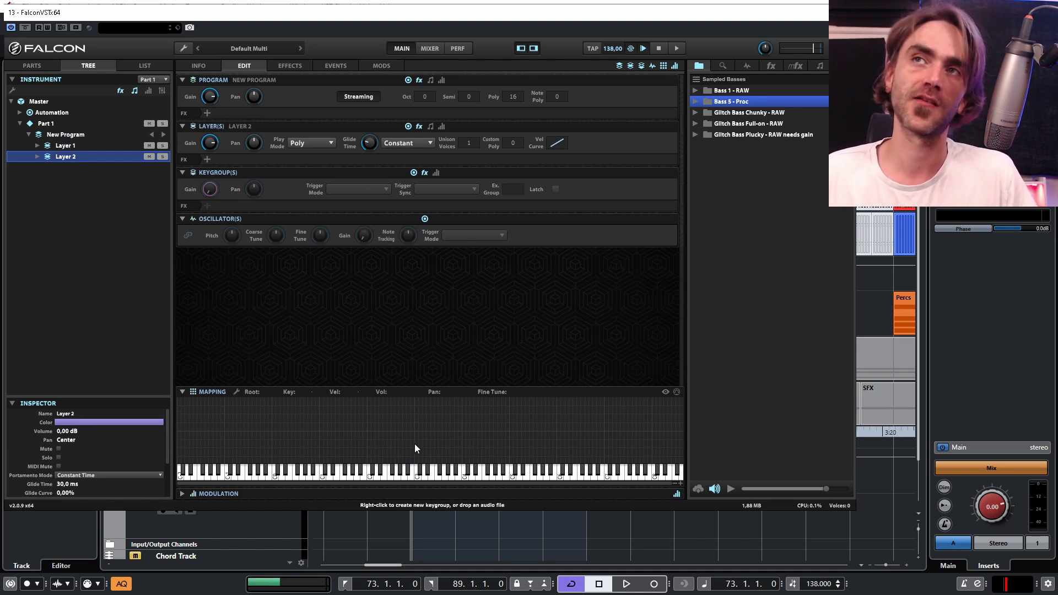
pyautogui.click(64, 154)
pyautogui.click(69, 157)
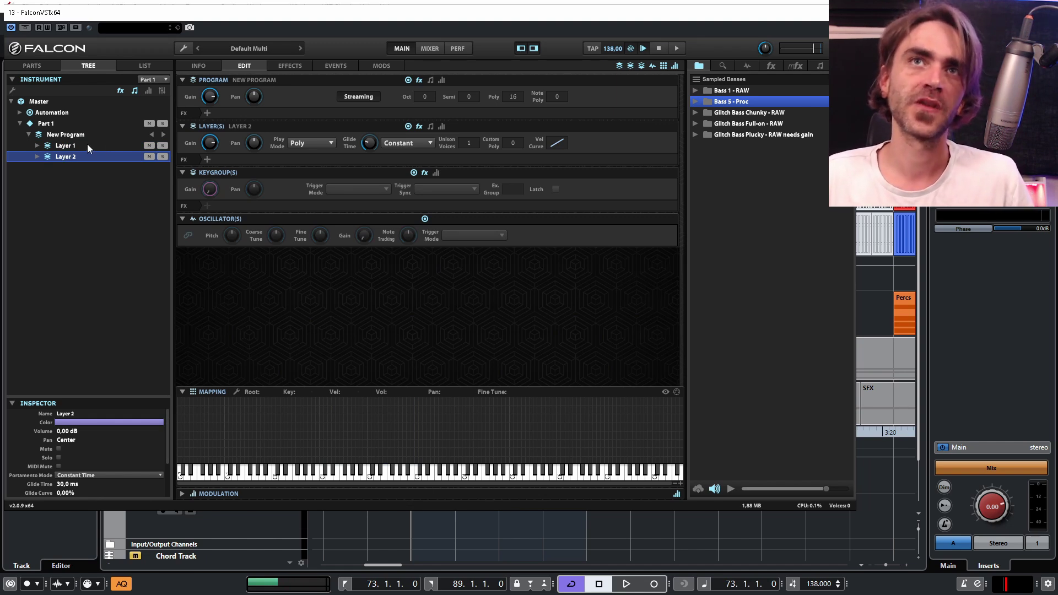
pyautogui.click(80, 144)
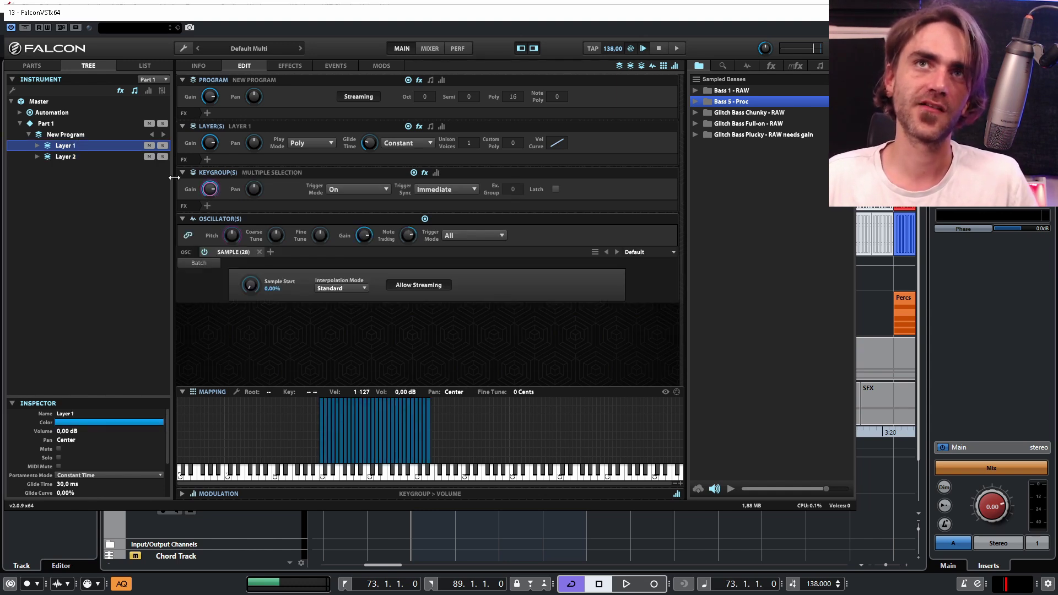
# Mute Layer 1 and load the Glitch Bass Full-on - RAW samples into Layer 2.
pyautogui.click(149, 146)
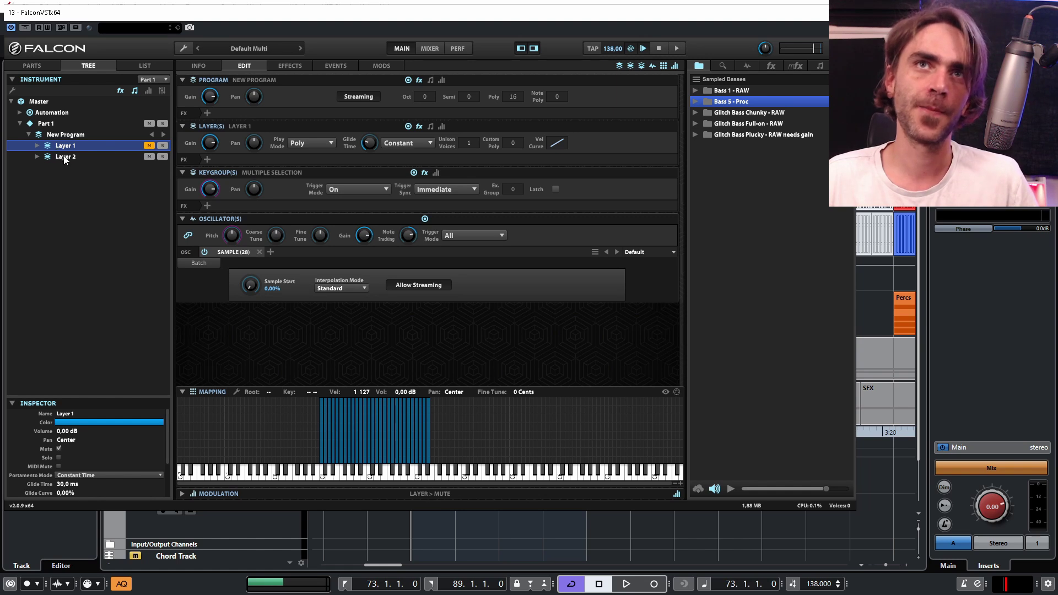
pyautogui.click(65, 157)
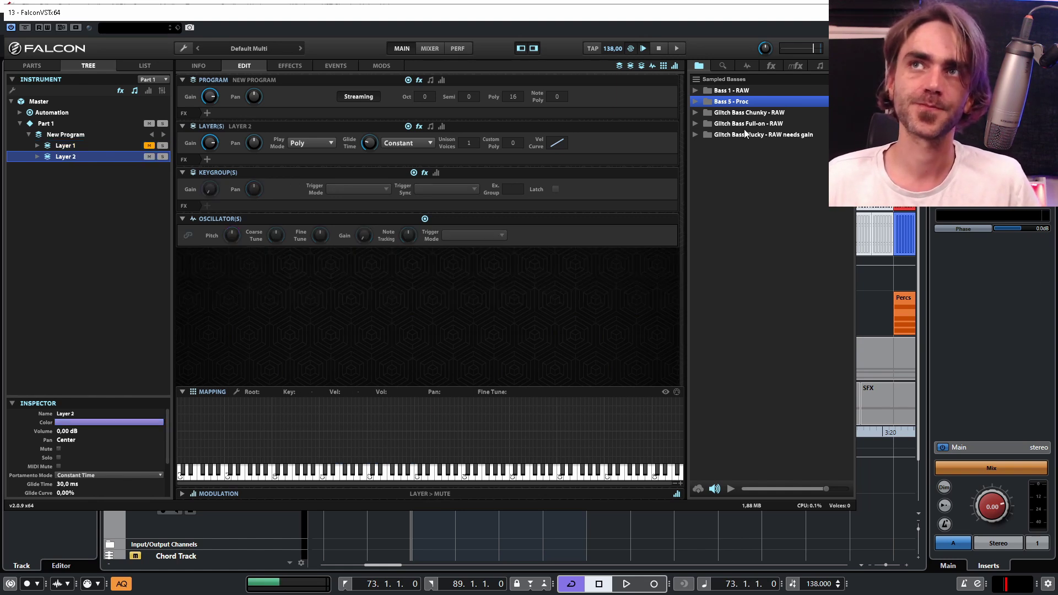
pyautogui.moveTo(746, 123); pyautogui.dragTo(418, 346)
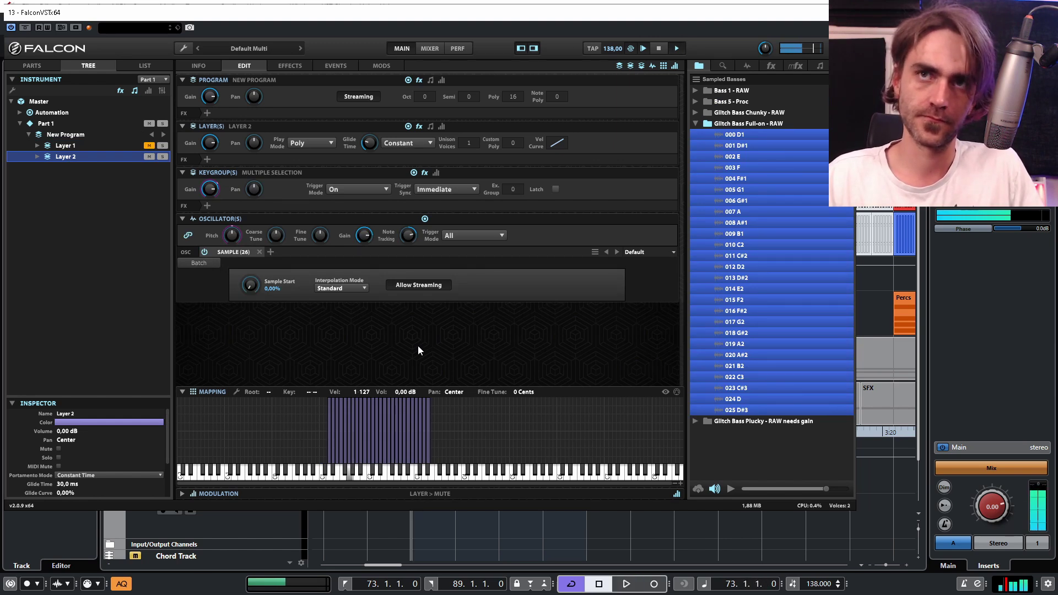
pyautogui.click(749, 124)
pyautogui.click(696, 123)
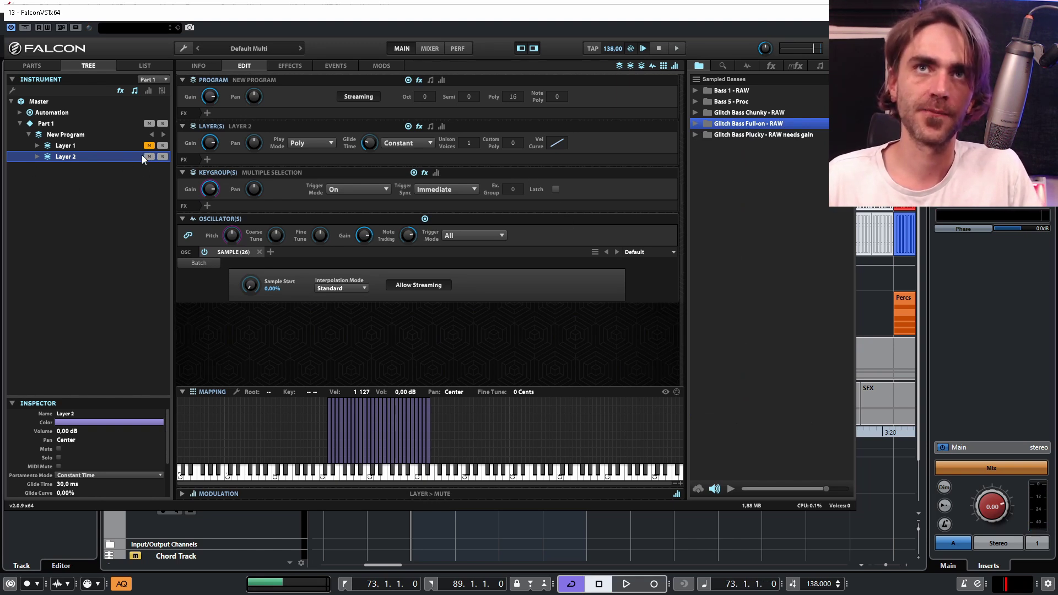
# Mute Layer 2 and add a third layer to New Program, leaving Layer 3 selected.
pyautogui.click(67, 135)
pyautogui.rightClick(66, 135)
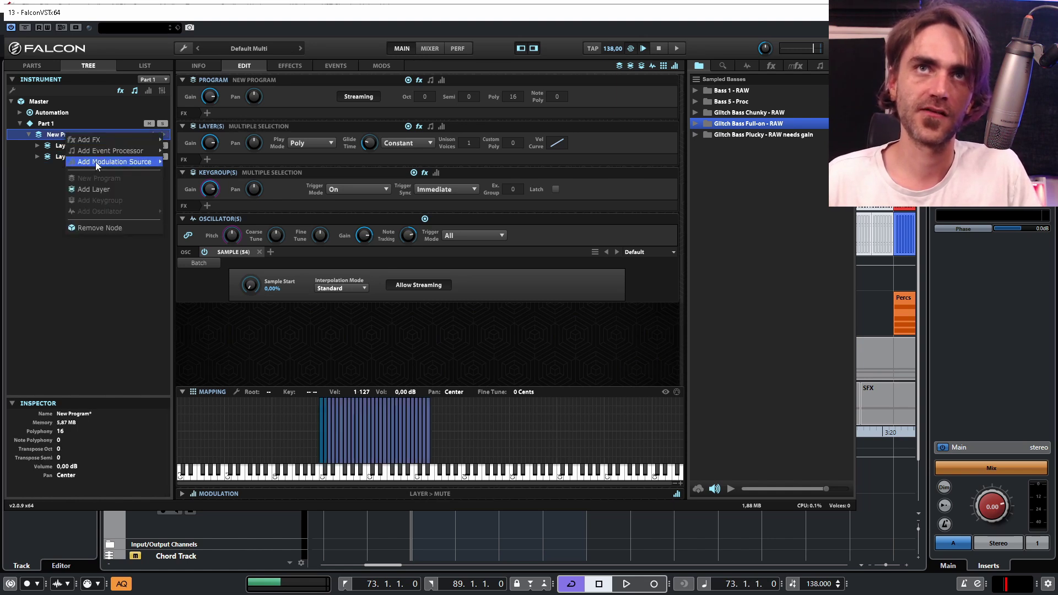
pyautogui.click(94, 189)
pyautogui.click(65, 168)
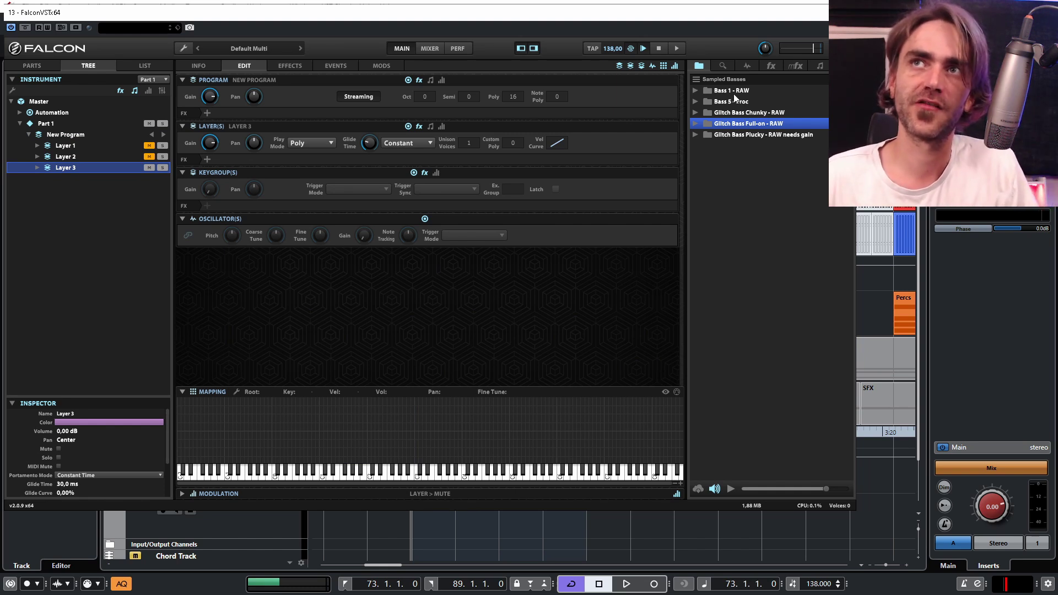
# Select all samples from 001 C to 028 D# in the Glitch Bass Plucky - RAW needs gain folder.
pyautogui.click(732, 136)
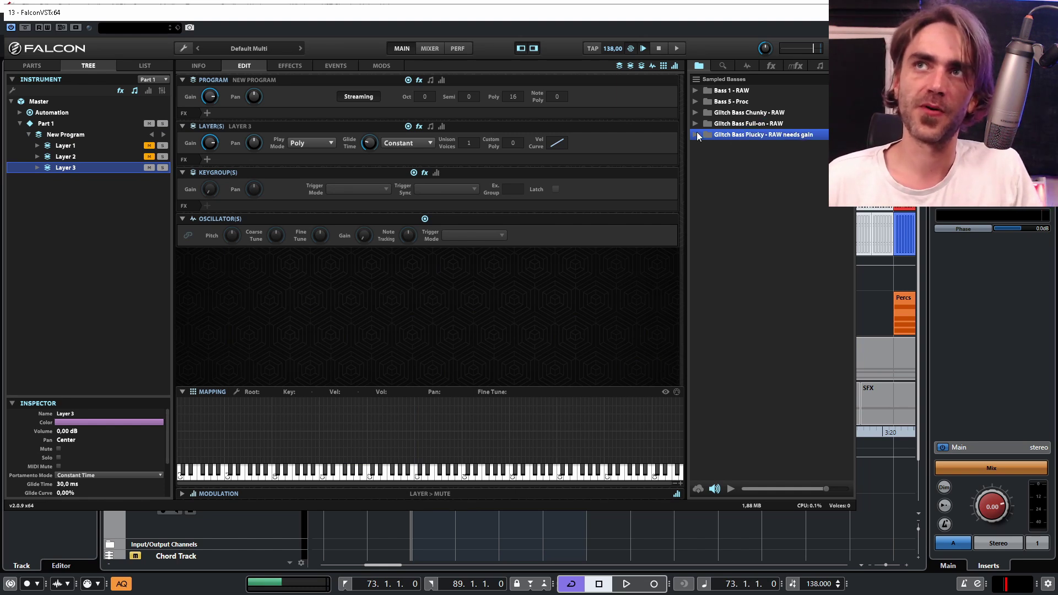
pyautogui.click(696, 134)
pyautogui.click(736, 146)
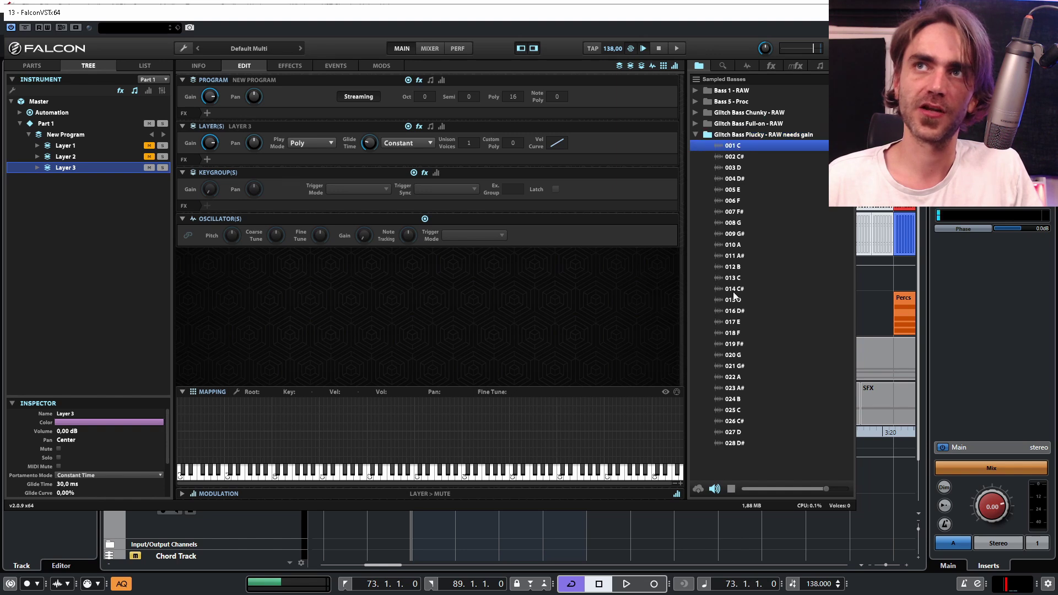
pyautogui.keyDown('shift'); pyautogui.click(742, 444); pyautogui.keyUp('shift')
# Rename Layers 1, 2 and 3 as "Bass 5 - Proc", "Full-on - Raw" and "Plucky - Needs Gain".
pyautogui.moveTo(743, 444); pyautogui.dragTo(71, 148)
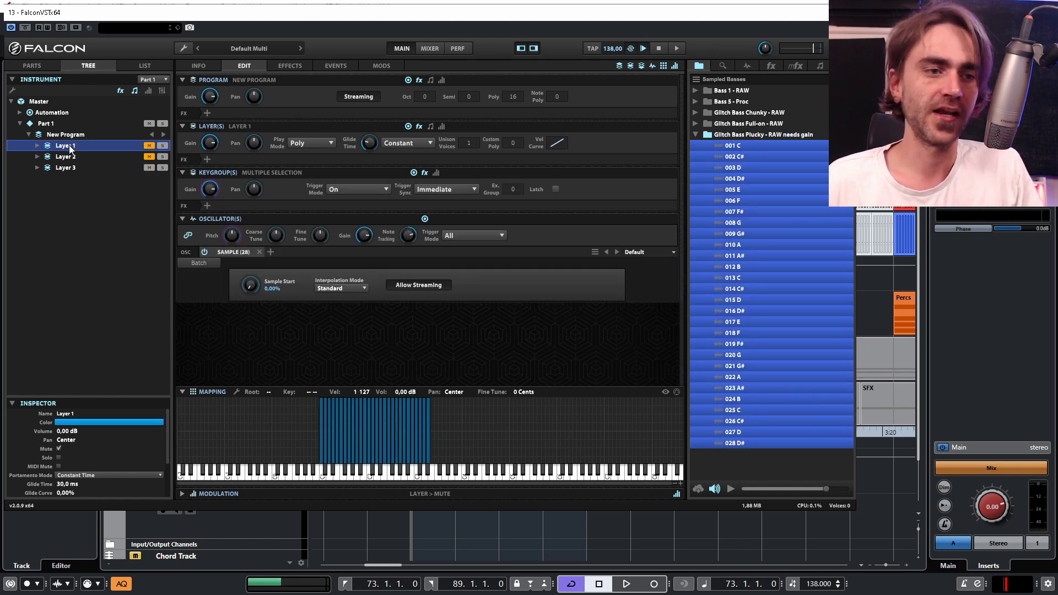
pyautogui.click(142, 66)
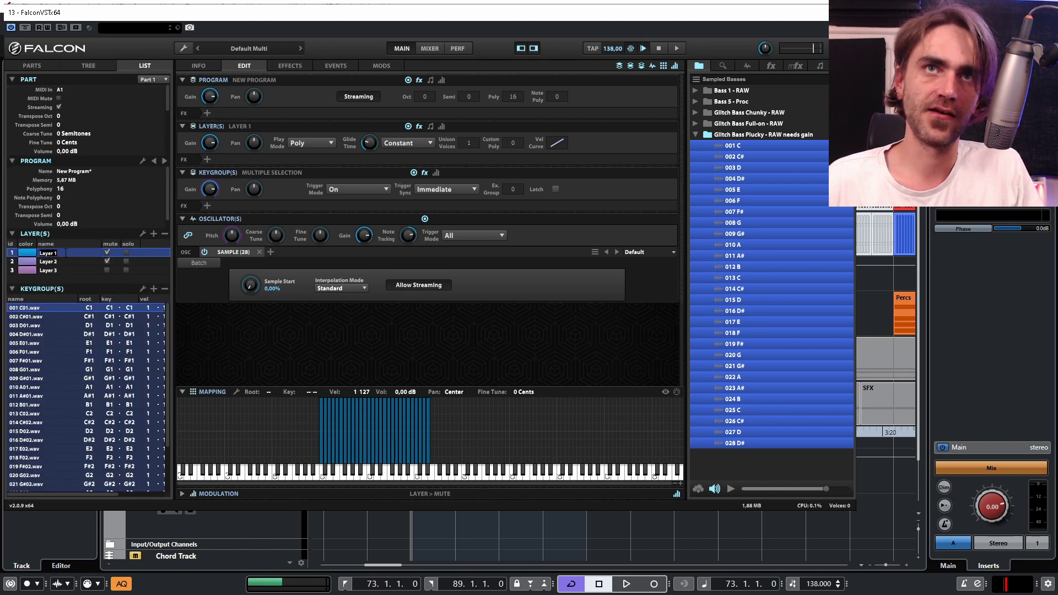
pyautogui.write('Bass 5 - Proc')
pyautogui.press('Tab')
pyautogui.write('Full-on - Raw')
pyautogui.press('Tab')
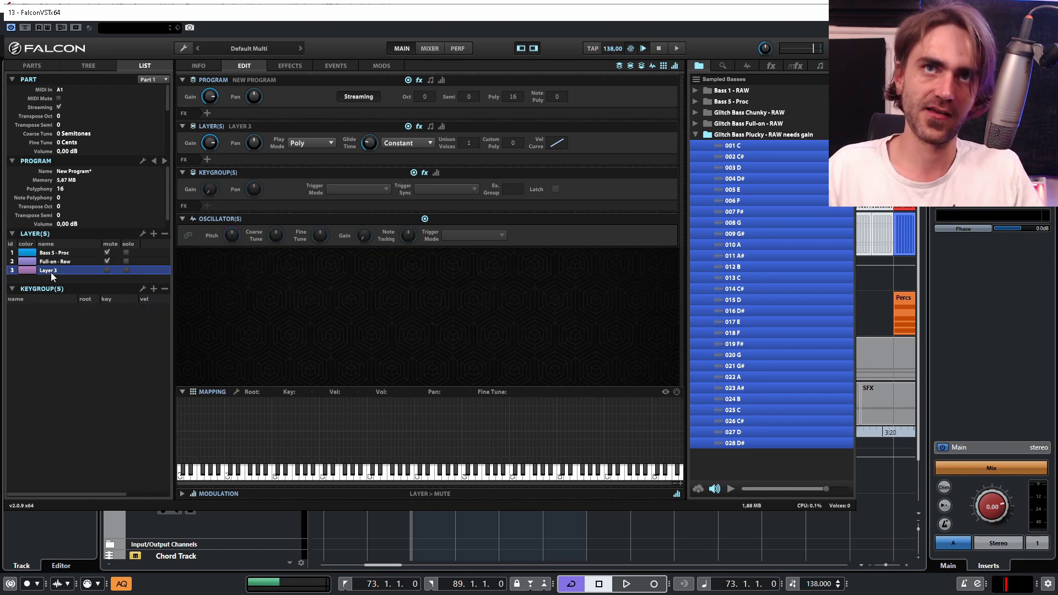
pyautogui.write('Plucky - Needs Gain')
pyautogui.press('Return')
# Load the selected plucky bass samples into the Plucky - Needs Gain layer's mapping and play the loop to audition them.
pyautogui.click(88, 66)
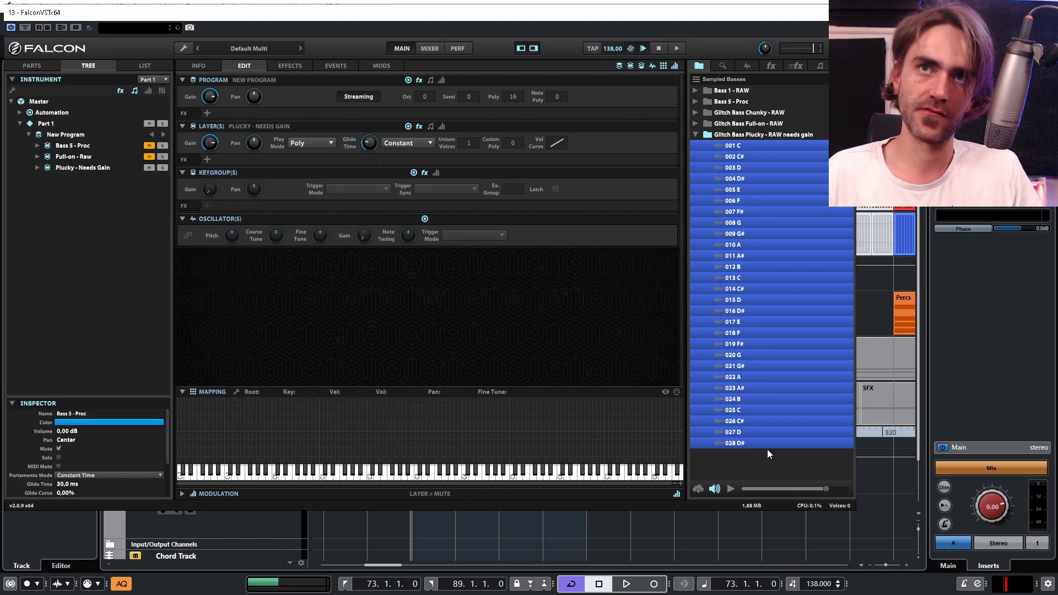
pyautogui.moveTo(741, 148); pyautogui.dragTo(356, 449)
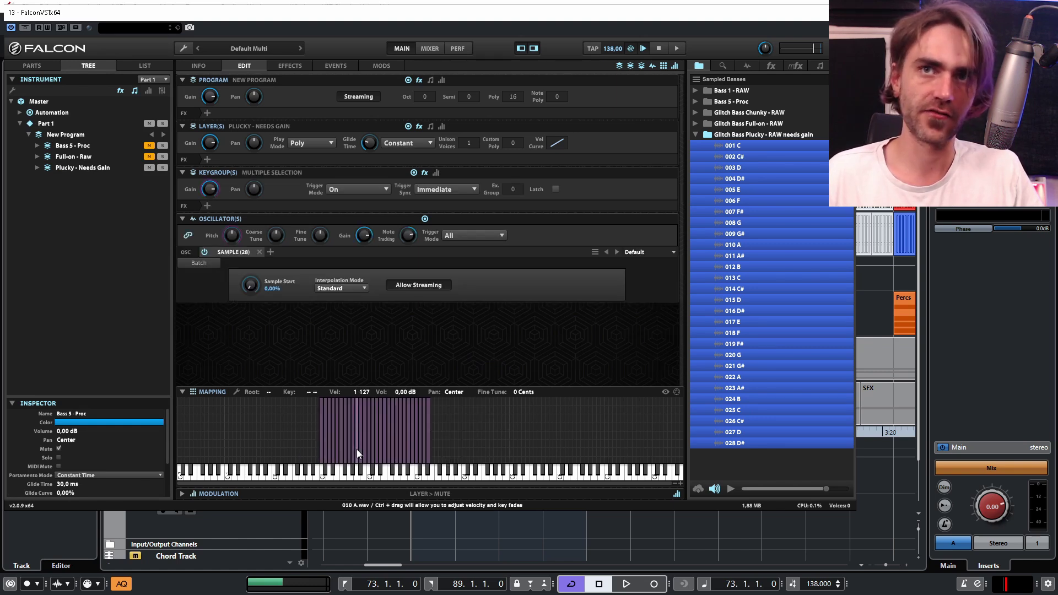
pyautogui.press('space')
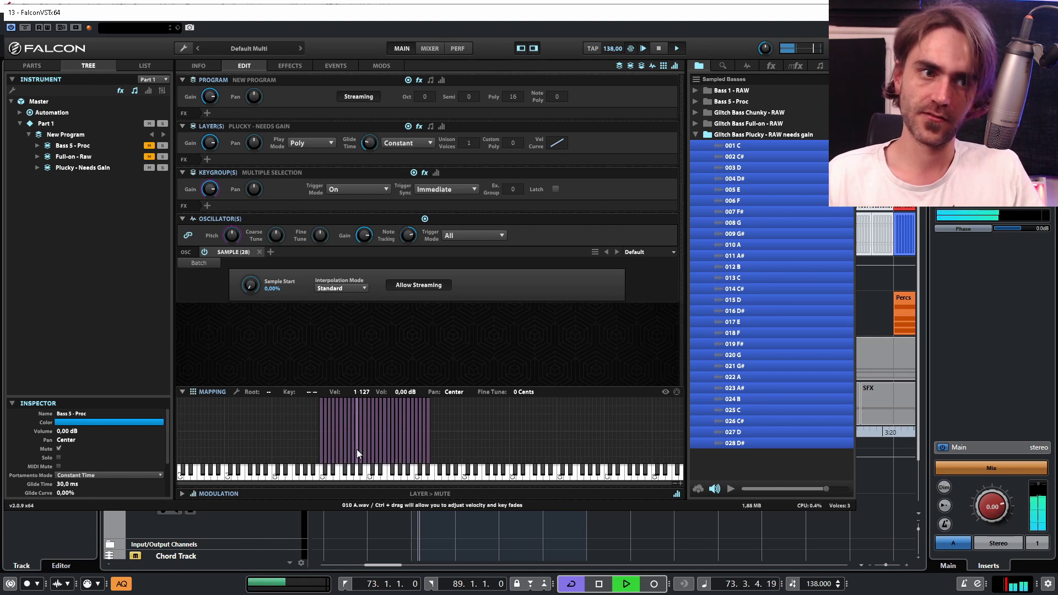
pyautogui.press('space')
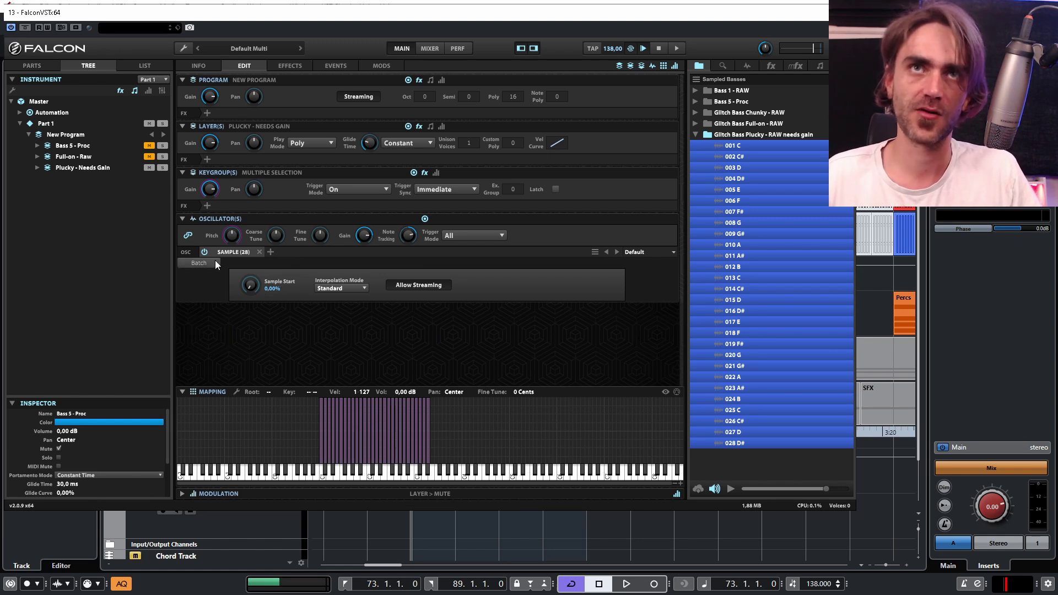
# Collapse the Glitch Bass Plucky sample folder and mute the Plucky - Needs Gain layer.
pyautogui.click(87, 165)
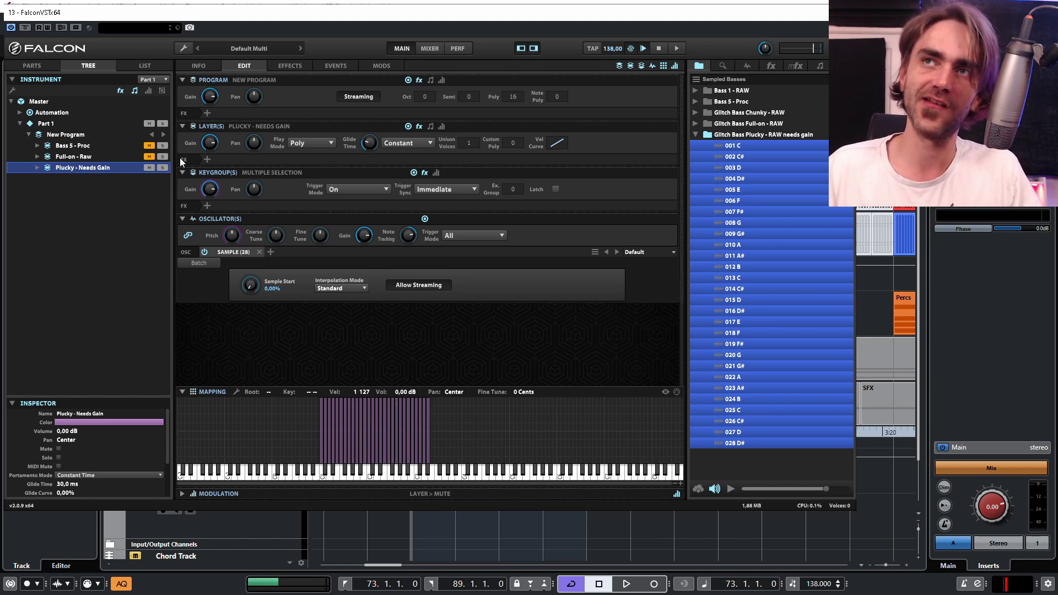
pyautogui.click(698, 136)
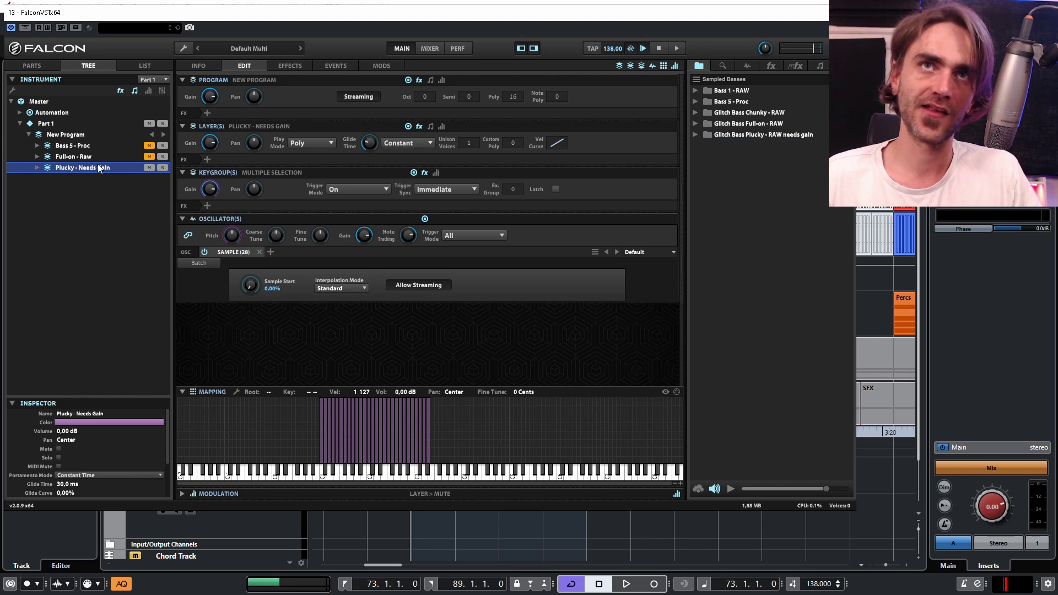
pyautogui.click(148, 168)
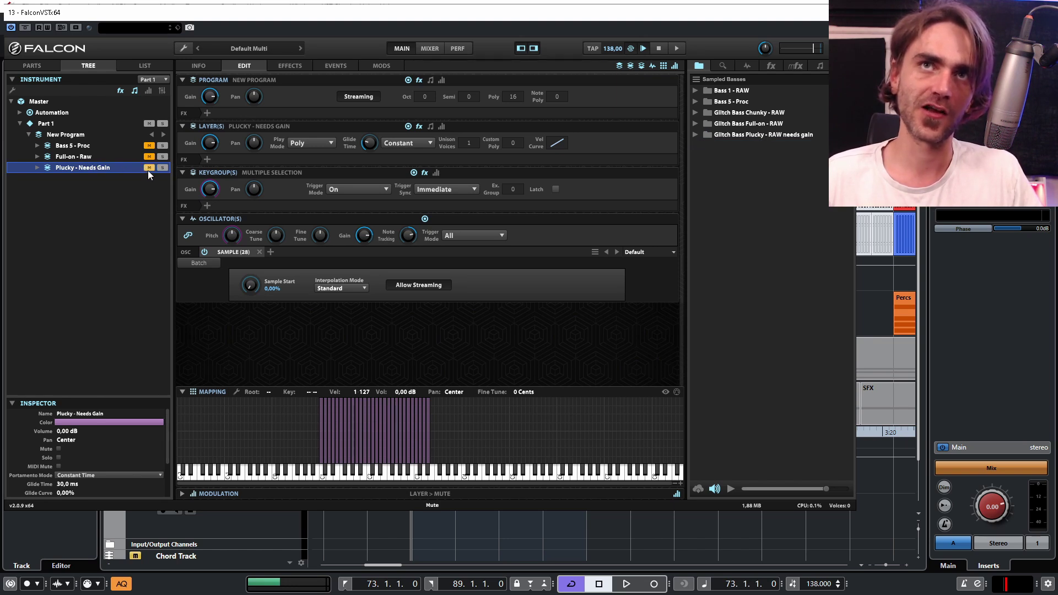
# Add a fourth layer to New Program and select it.
pyautogui.rightClick(69, 132)
pyautogui.click(98, 187)
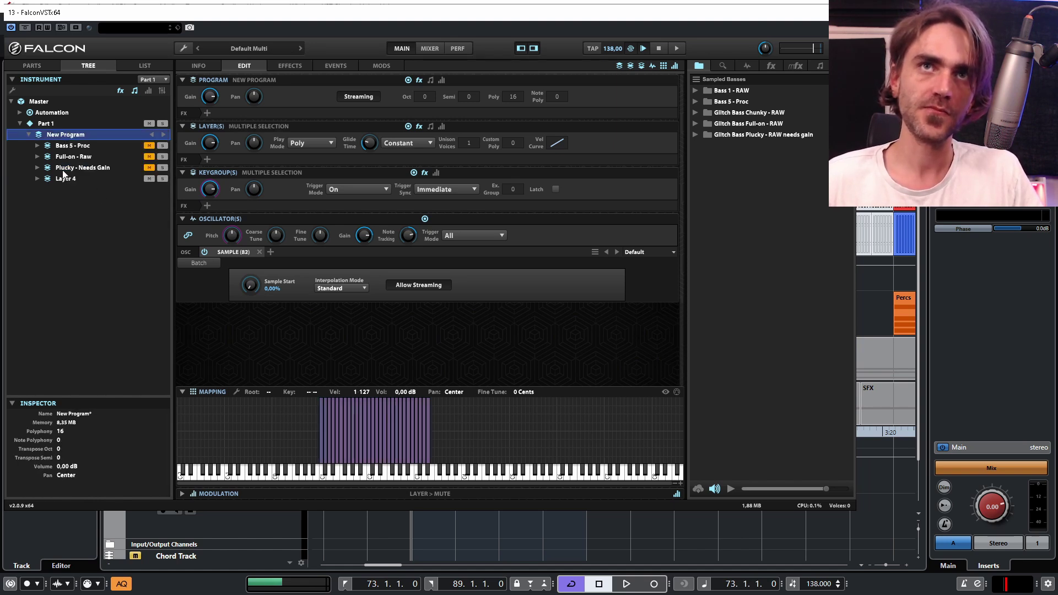
pyautogui.click(68, 179)
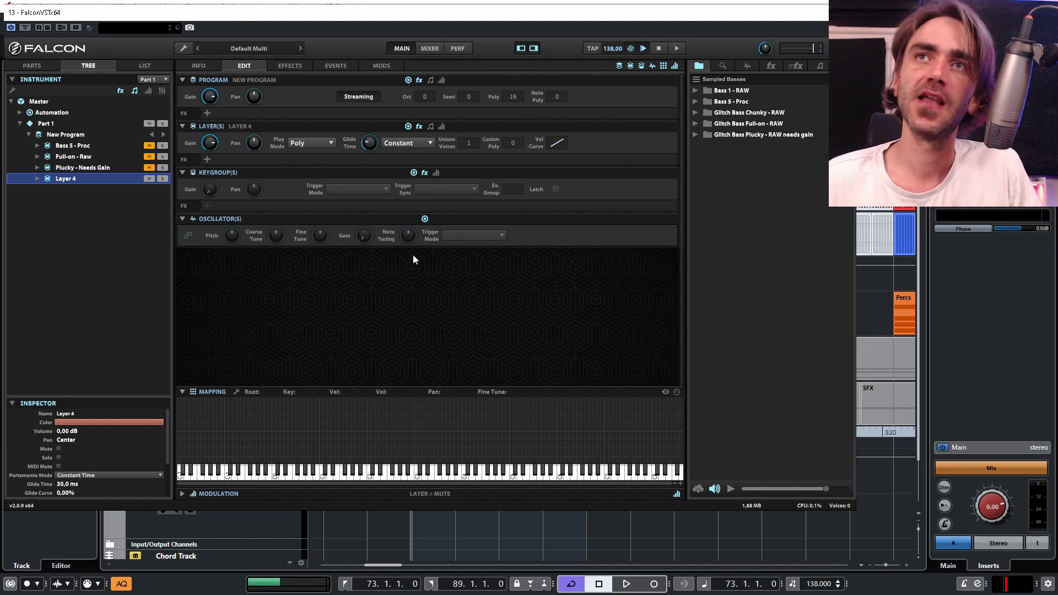
# Load samples 001 D1 to 028 F3 from the Glitch Bass Chunky - RAW folder into the fourth layer and play the loop to audition them.
pyautogui.click(728, 112)
pyautogui.click(696, 113)
pyautogui.click(735, 123)
pyautogui.keyDown('shift'); pyautogui.click(707, 423); pyautogui.keyUp('shift')
pyautogui.moveTo(706, 424); pyautogui.dragTo(385, 345)
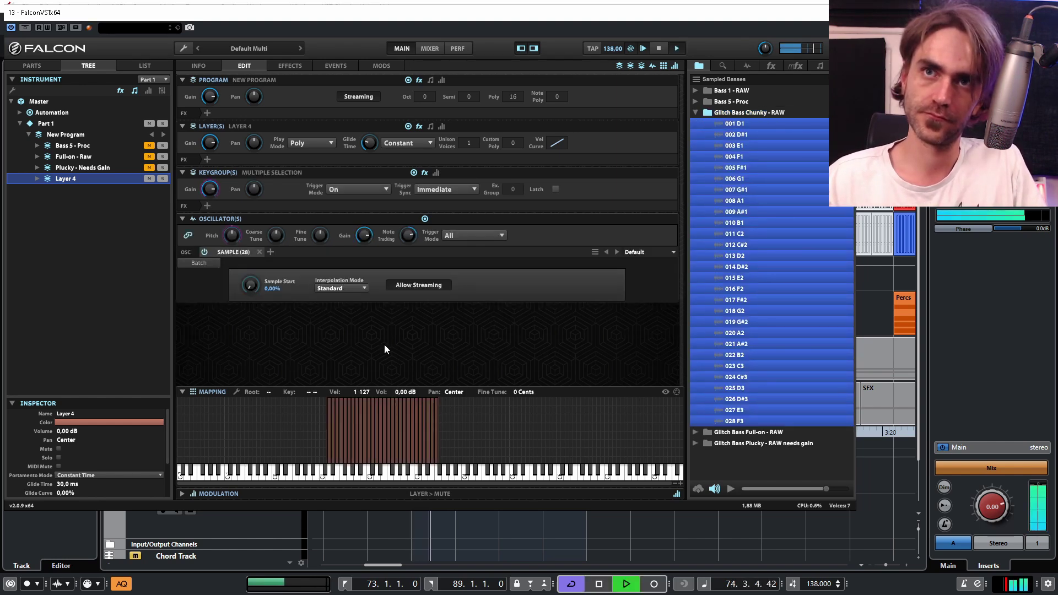
pyautogui.press('space')
# Rename the fourth layer as "Chunky - Raw" and mute it, closing its sample folder.
pyautogui.click(140, 65)
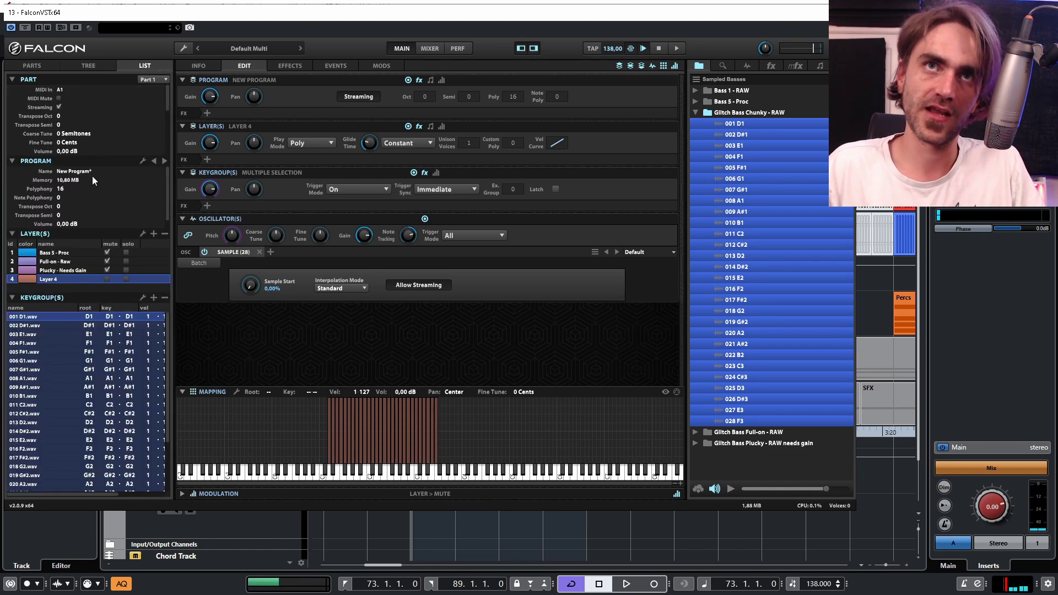
pyautogui.doubleClick(48, 279)
pyautogui.write('Chunky - Raw')
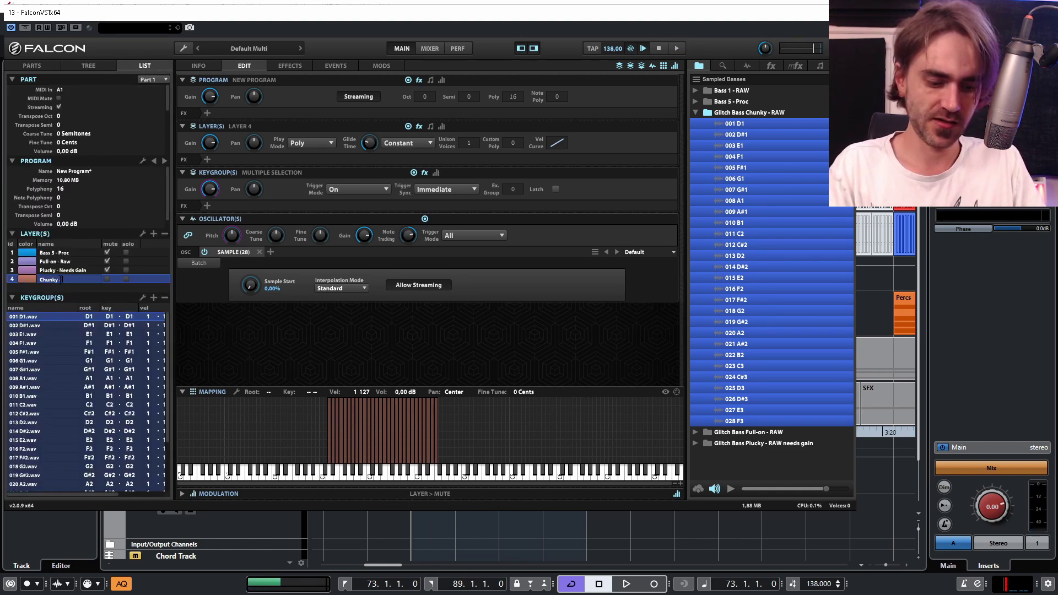
pyautogui.click(88, 65)
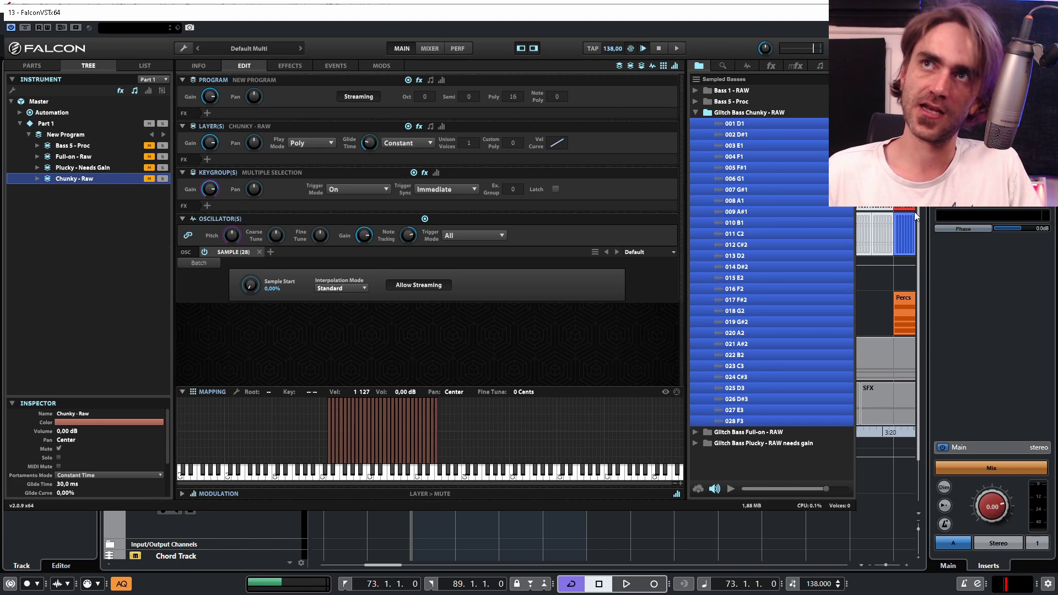
pyautogui.click(695, 113)
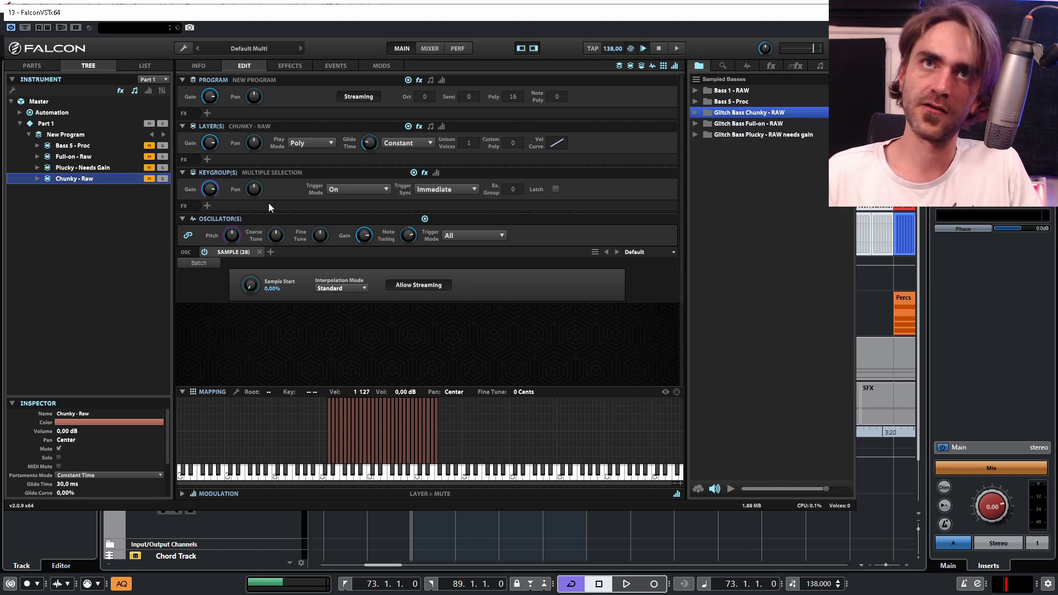
# Add a fifth layer to New Program and select it.
pyautogui.rightClick(62, 132)
pyautogui.click(89, 187)
pyautogui.click(94, 190)
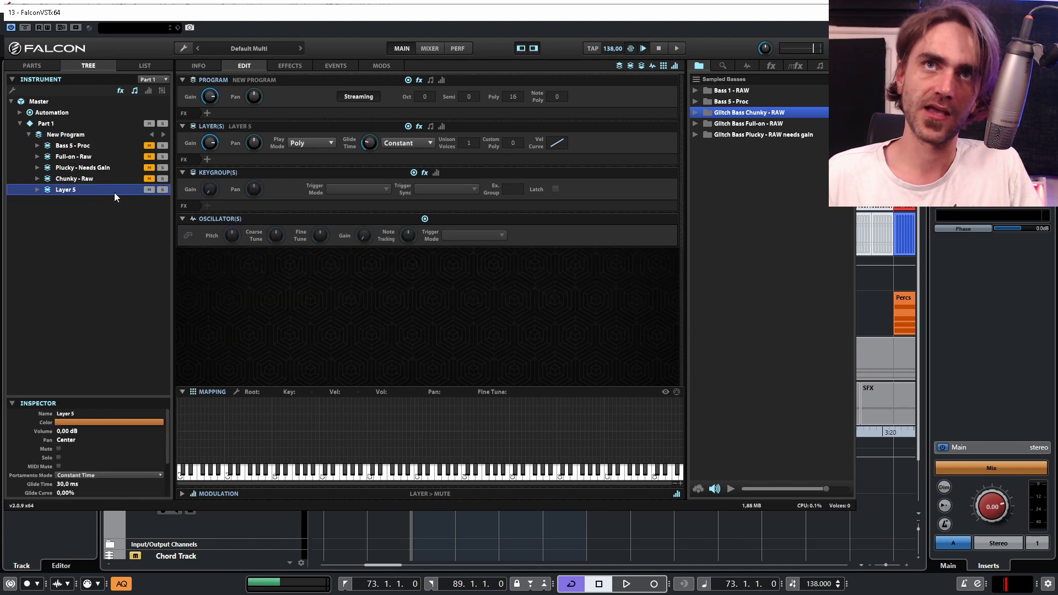
# Load samples 002 - A#2 to 025 - A3 from Bass 1 - RAW into the fifth layer, audition them, and rename the layer "Bass 1 - Raw".
pyautogui.click(696, 90)
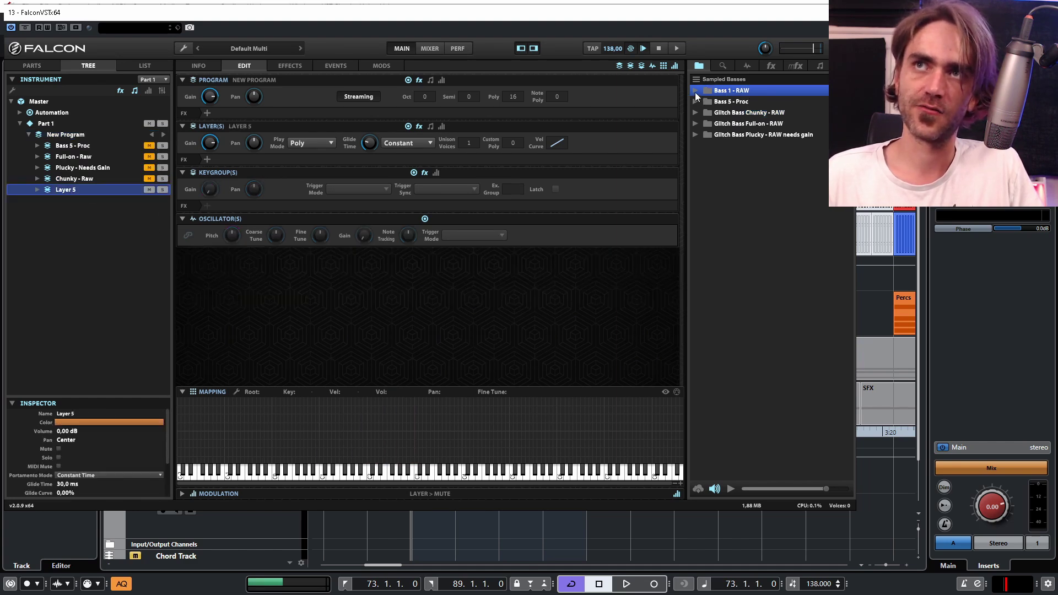
pyautogui.moveTo(696, 92); pyautogui.dragTo(359, 366)
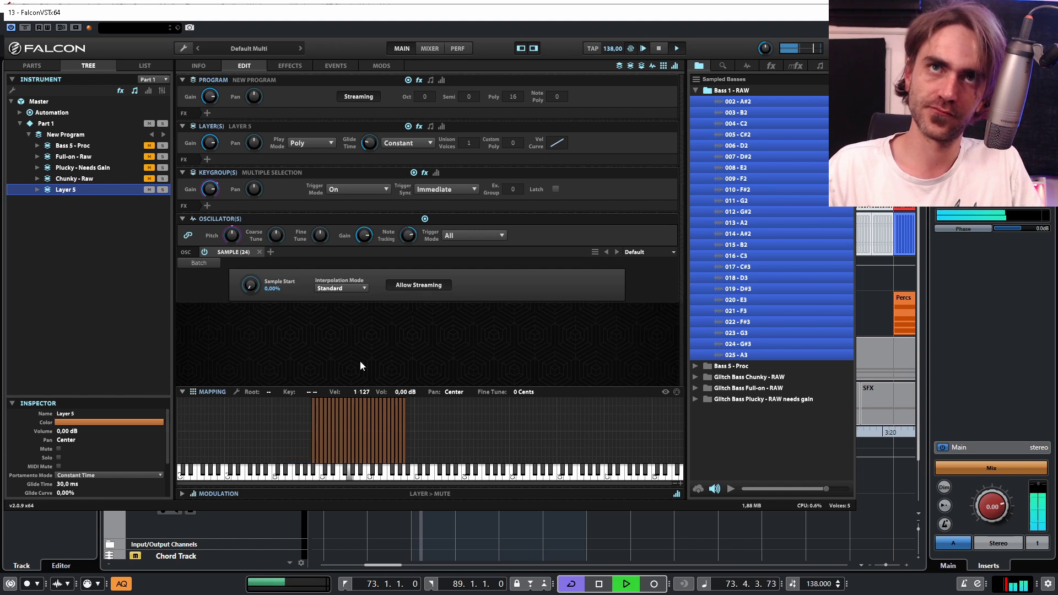
pyautogui.press('space')
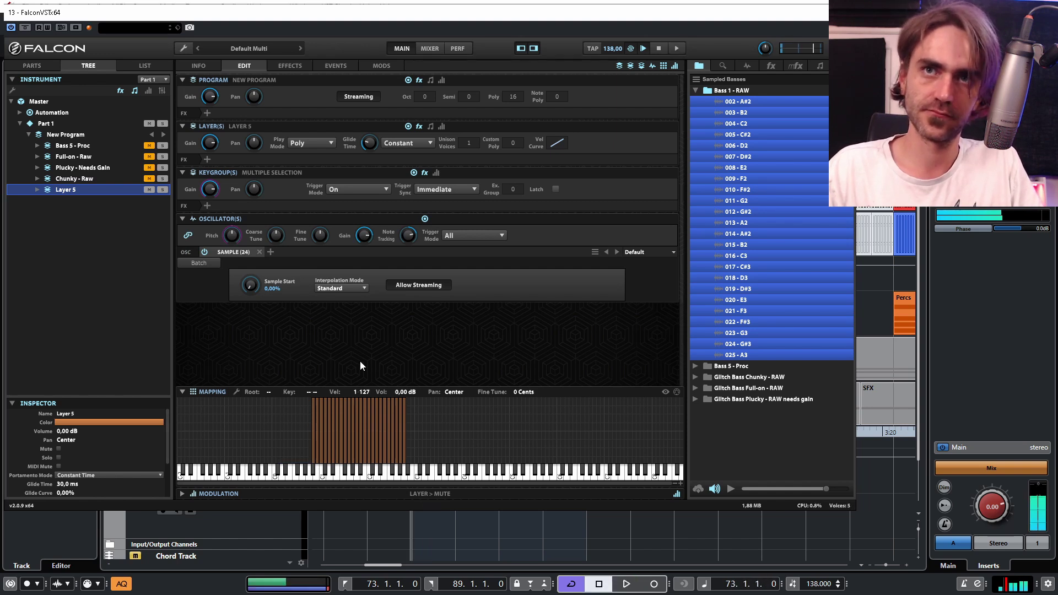
pyautogui.click(84, 251)
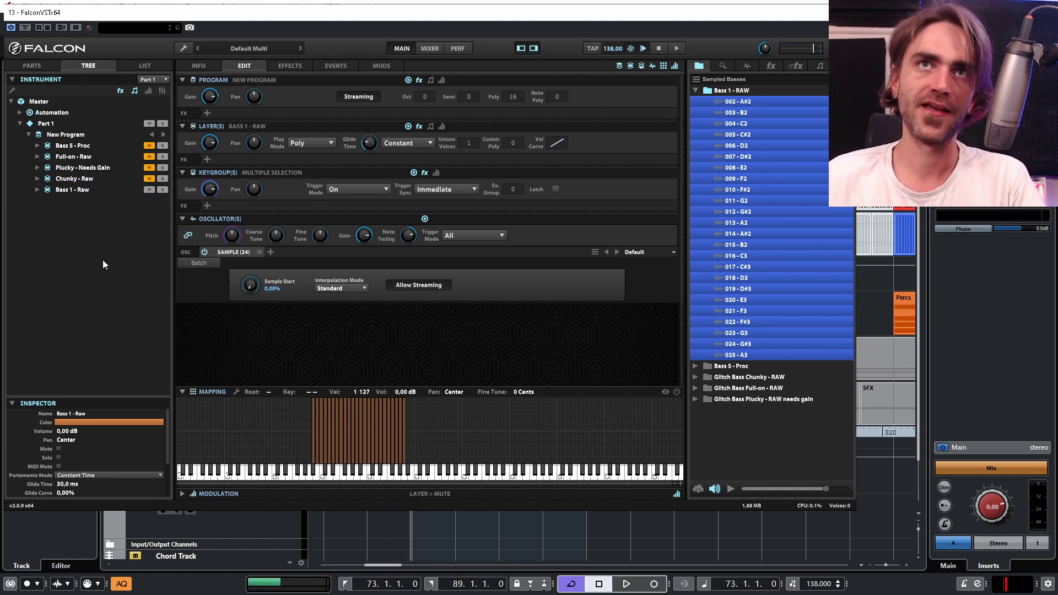
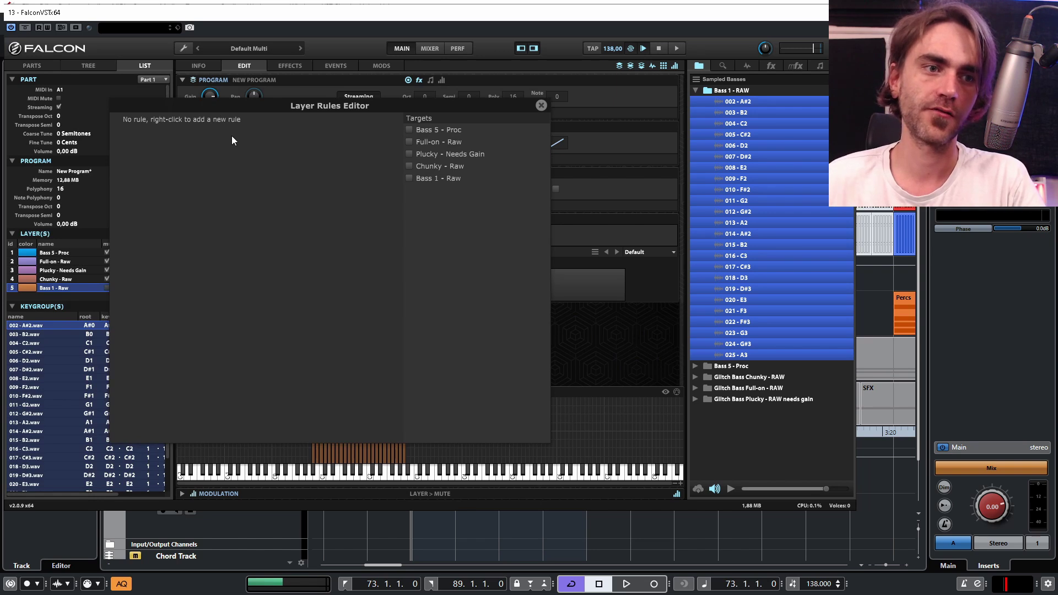
# Add a root rule with one sub-rule in the Layer Rules Editor and set its condition to MIDI CC 0 (Bank Select MSB).
pyautogui.rightClick(196, 117)
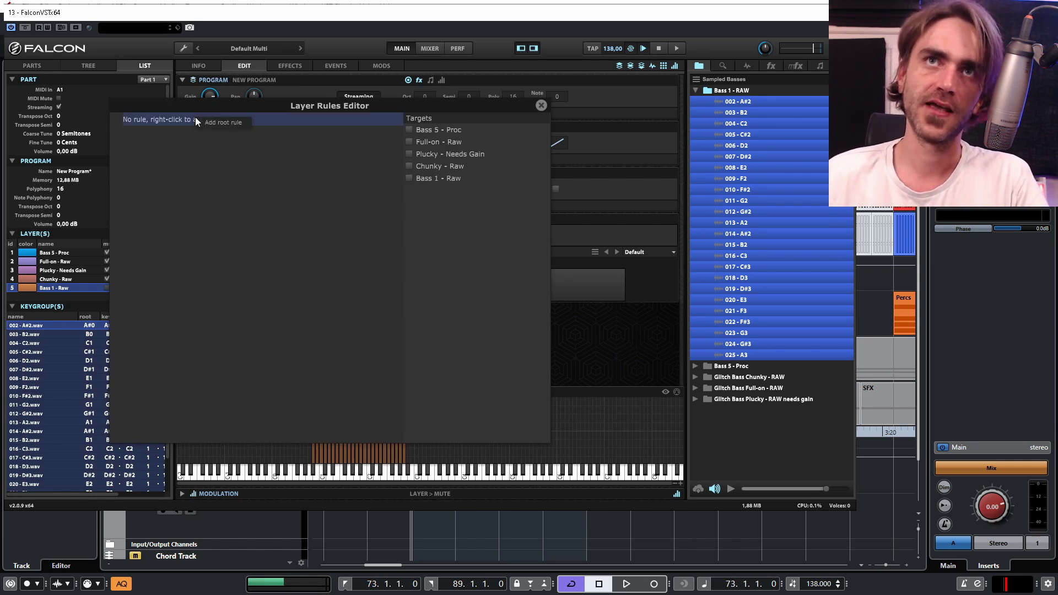
pyautogui.click(230, 123)
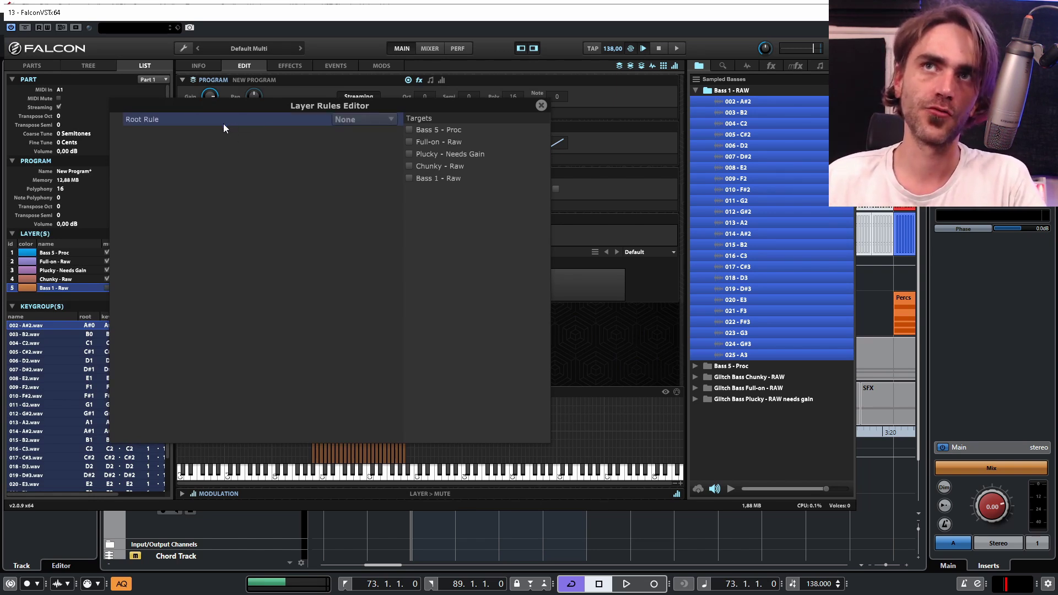
pyautogui.rightClick(164, 118)
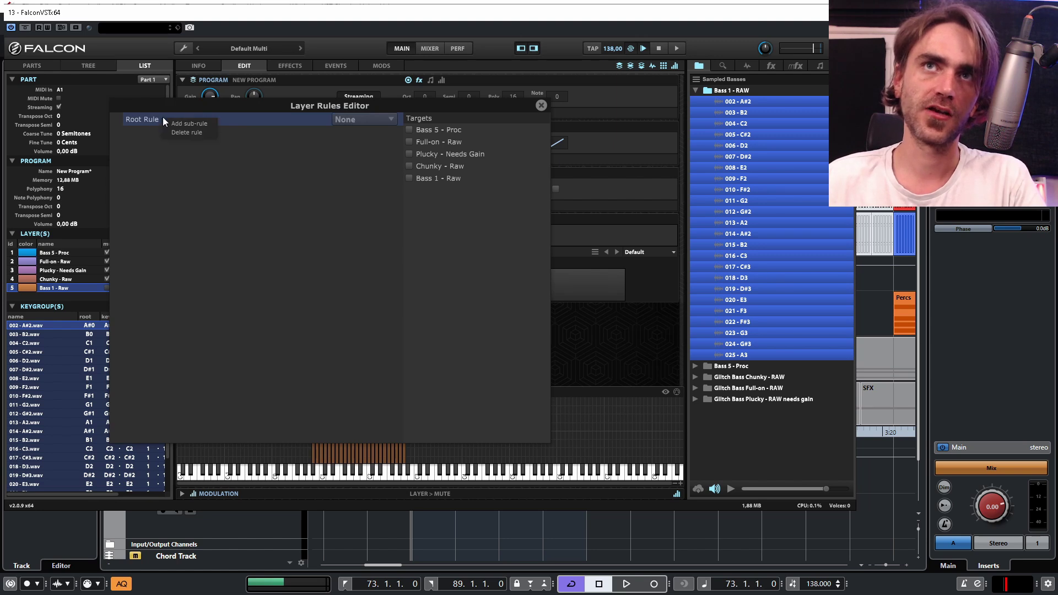
pyautogui.click(197, 124)
pyautogui.click(365, 121)
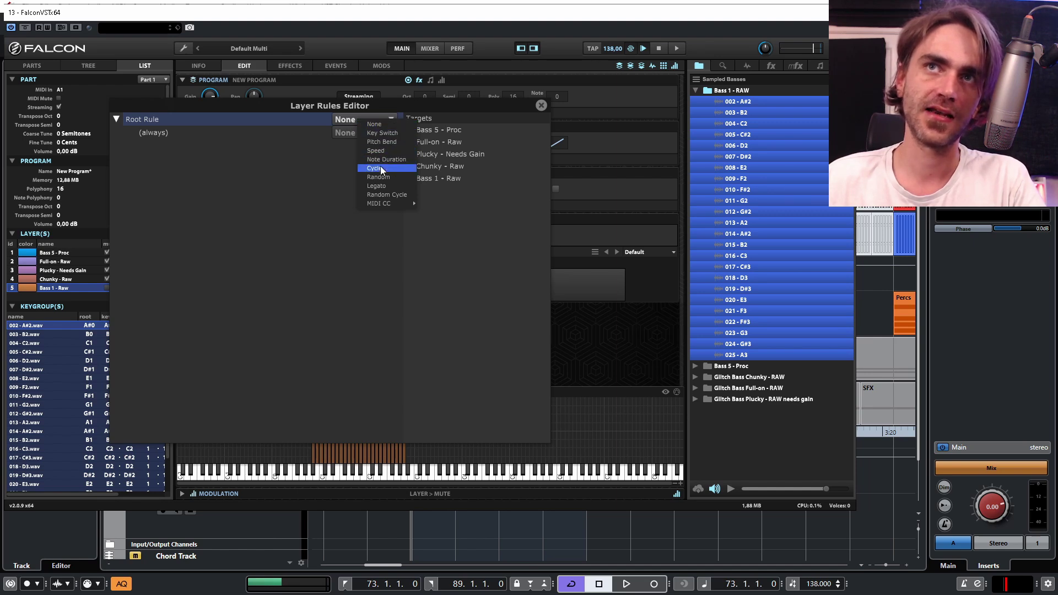
pyautogui.moveTo(382, 204)
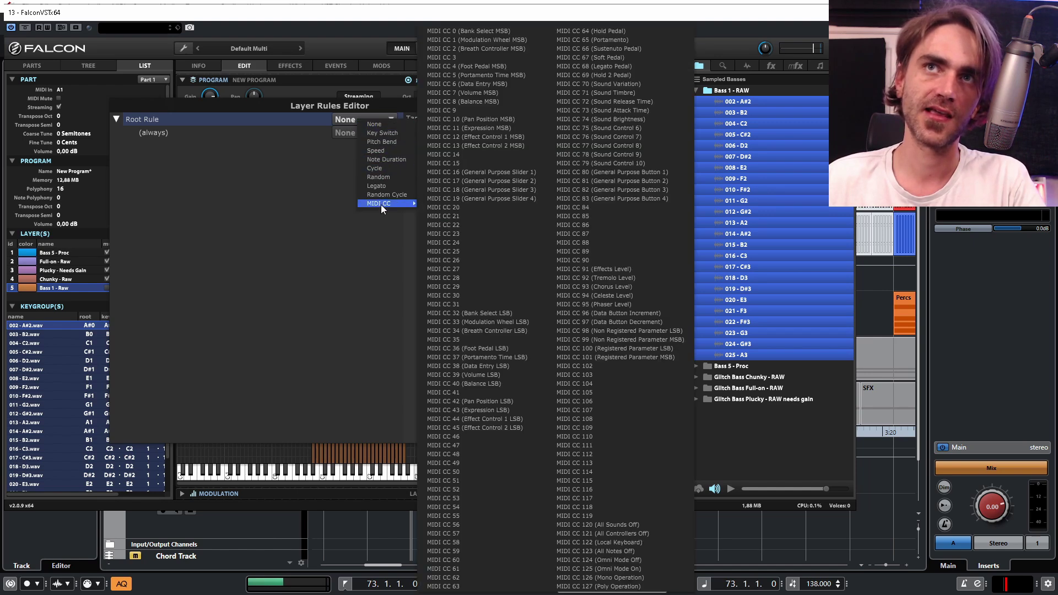
pyautogui.click(466, 31)
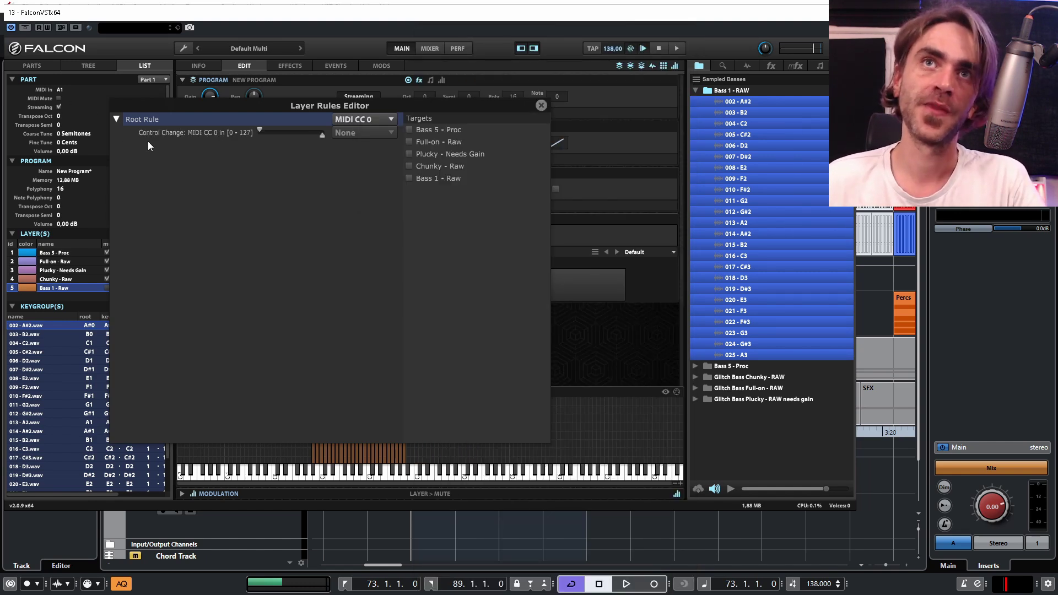
# Add four more sub-rules under the root rule so that each of the five bass layers has one.
pyautogui.click(220, 129)
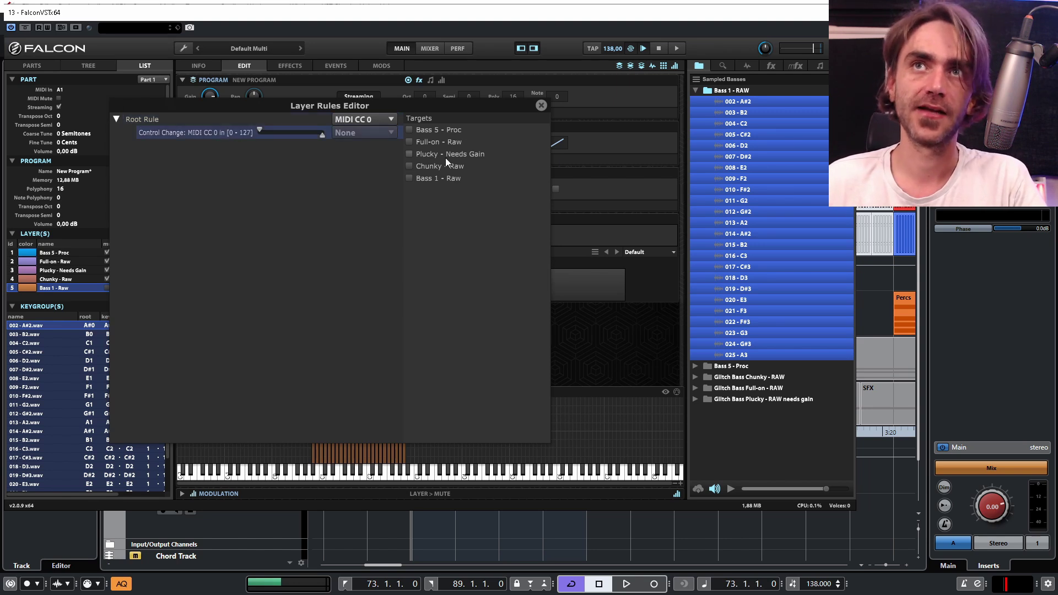
pyautogui.click(188, 124)
pyautogui.click(180, 132)
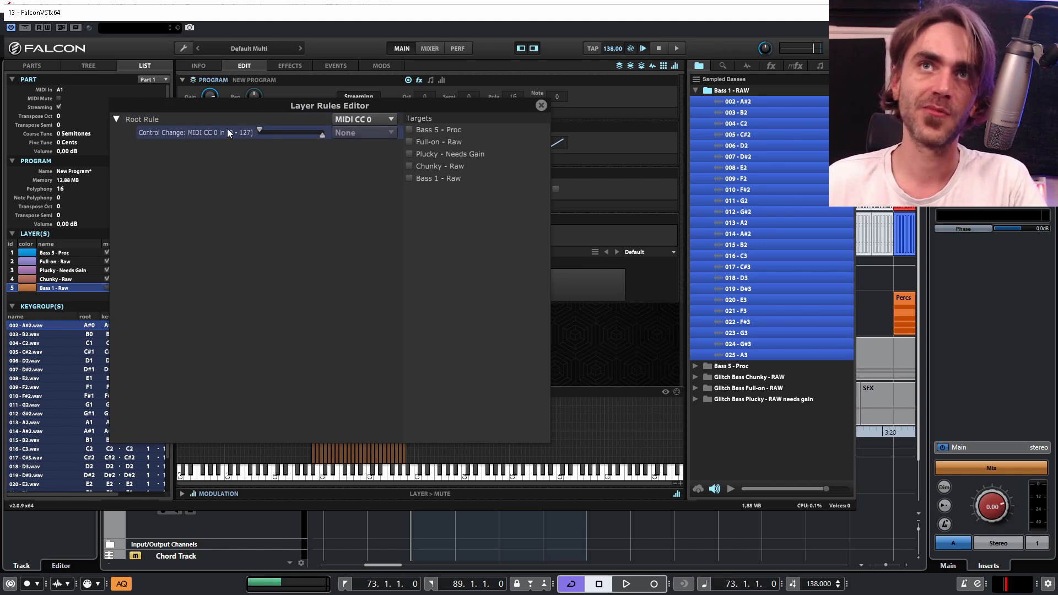
pyautogui.rightClick(157, 121)
pyautogui.click(175, 128)
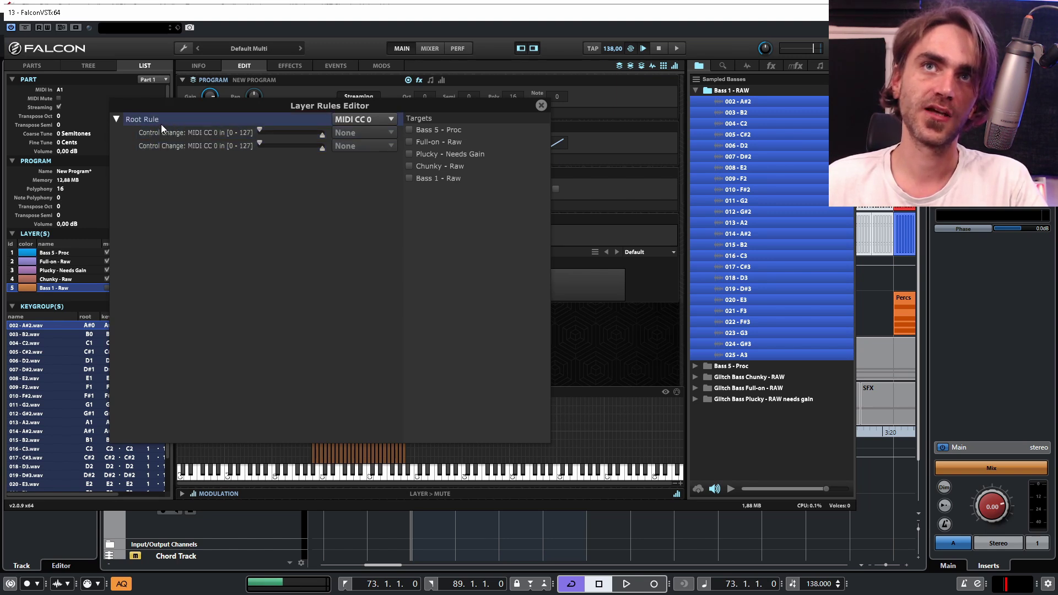
pyautogui.rightClick(153, 124)
pyautogui.click(160, 127)
pyautogui.rightClick(151, 121)
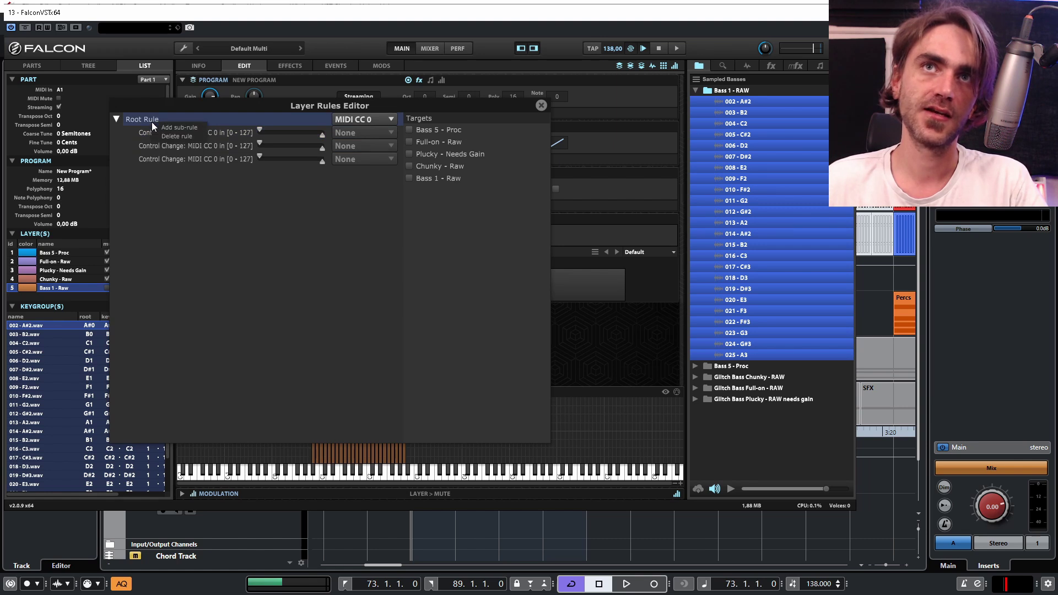
pyautogui.click(160, 127)
pyautogui.rightClick(150, 121)
pyautogui.click(168, 127)
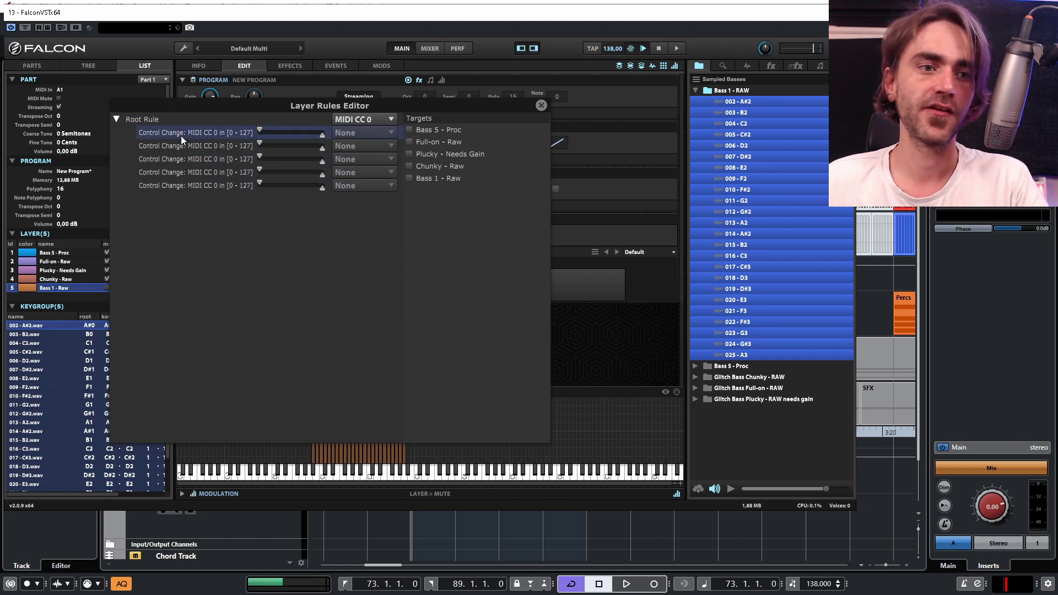
# Set the five sub-rules' MIDI CC 0 ranges to 0-30, 31-60, 61-90, 91-110 and 111-127.
pyautogui.click(215, 150)
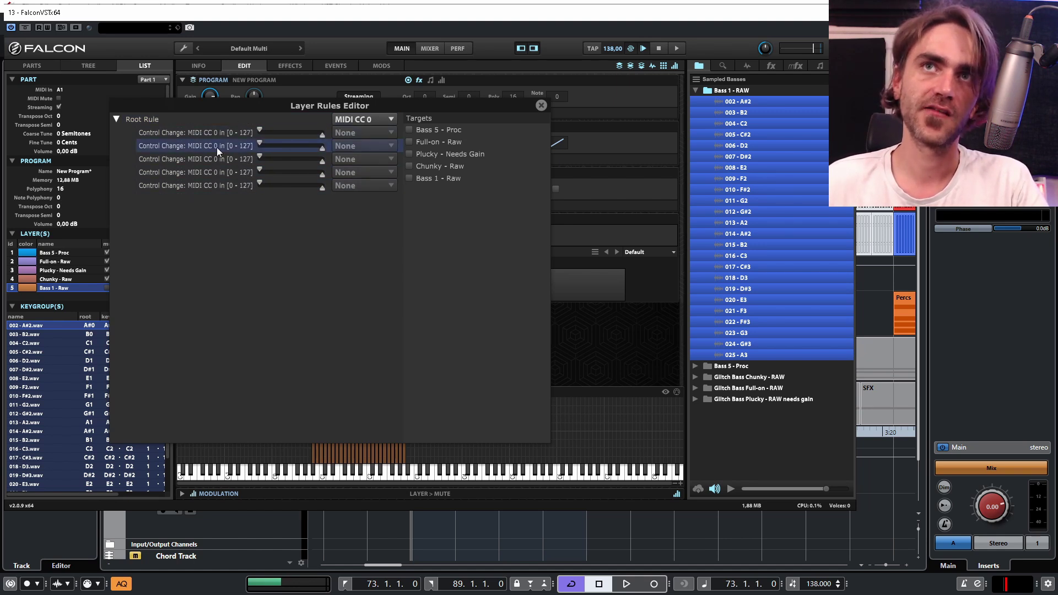
pyautogui.moveTo(325, 138); pyautogui.dragTo(279, 141)
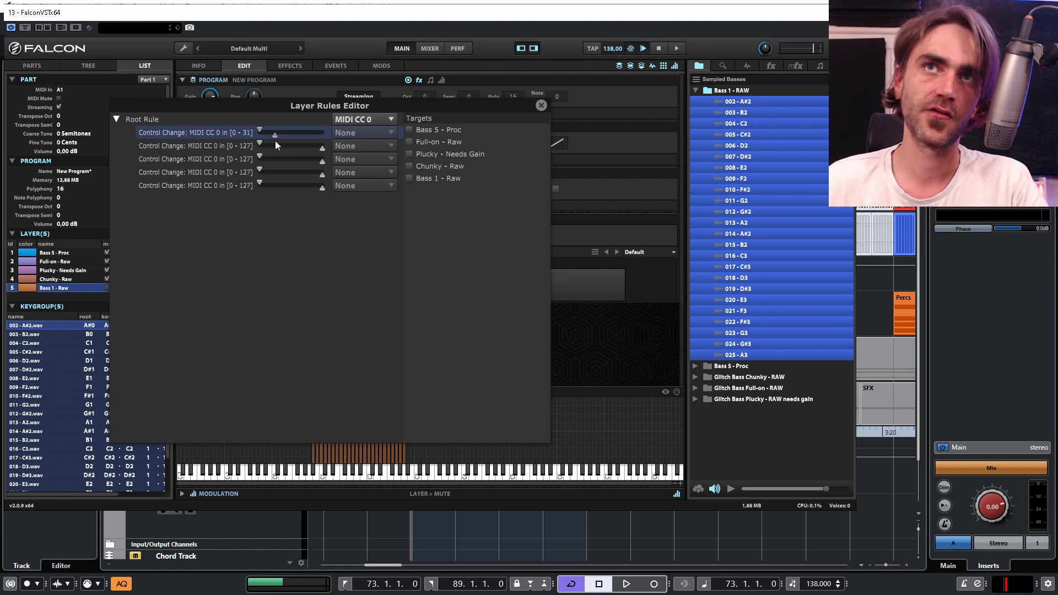
pyautogui.moveTo(260, 143); pyautogui.dragTo(317, 177)
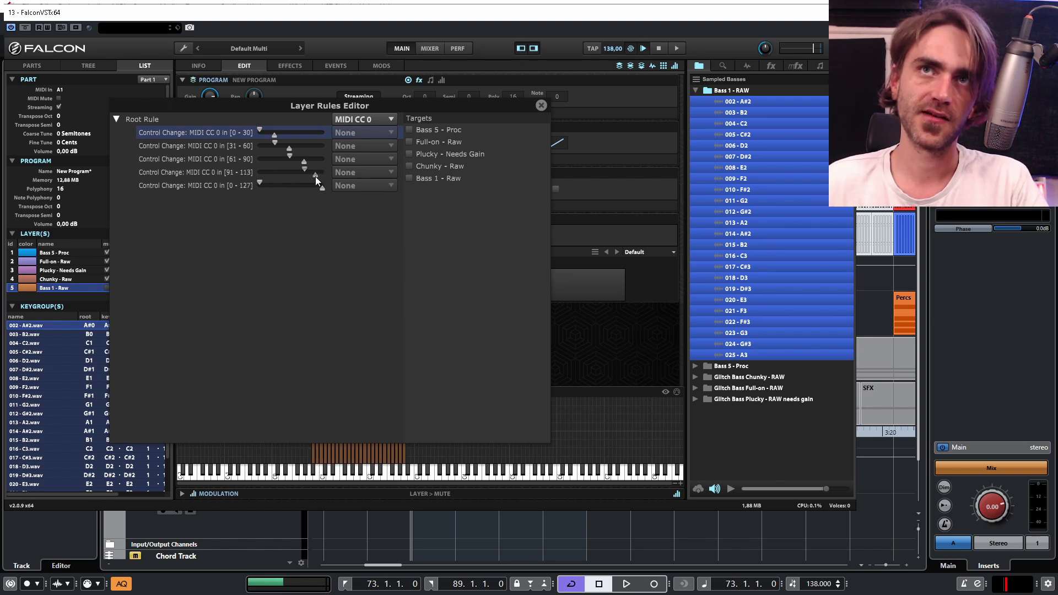
pyautogui.moveTo(316, 177)
pyautogui.mouseDown()
pyautogui.moveTo(293, 185)
pyautogui.moveTo(314, 183)
pyautogui.mouseUp()
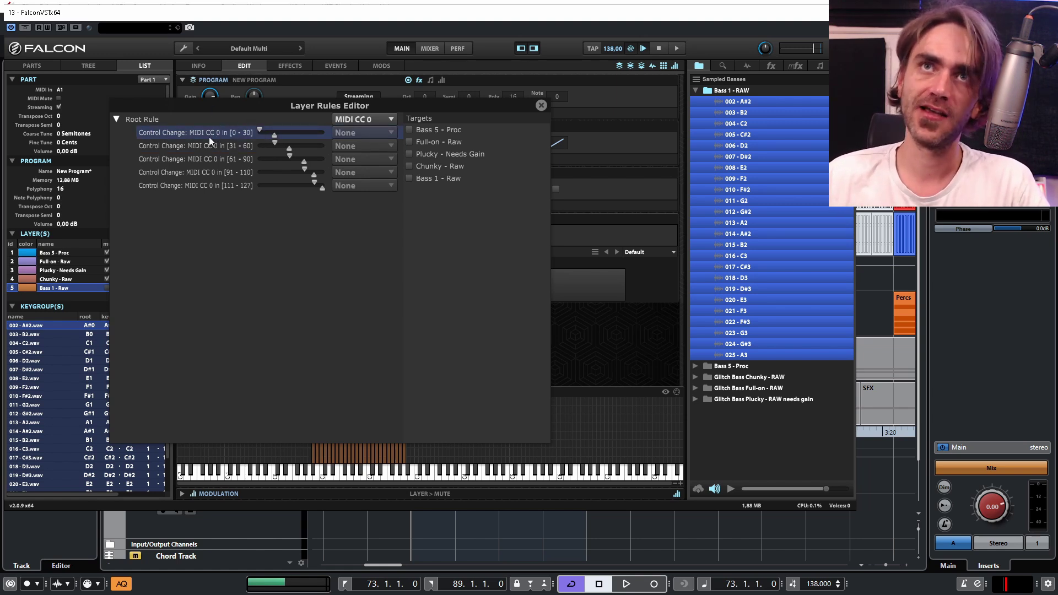
# Target one layer per MIDI CC 0 range, in order: Bass 5 - Proc, Full-on - Raw, Plucky - Needs Gain, Chunky - Raw, Bass 1 - Raw; recheck them.
pyautogui.click(193, 146)
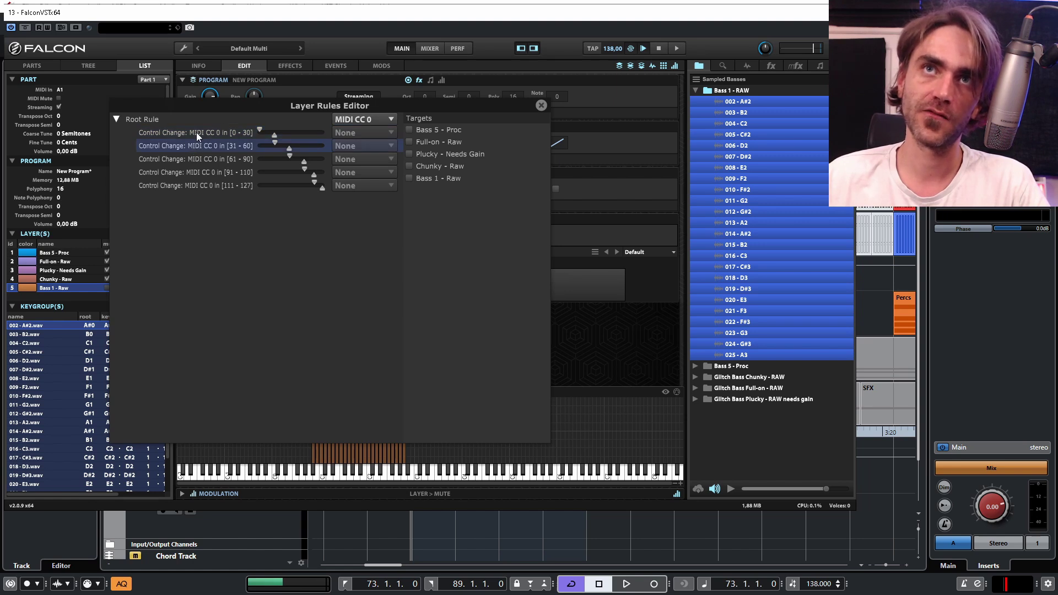
pyautogui.click(196, 132)
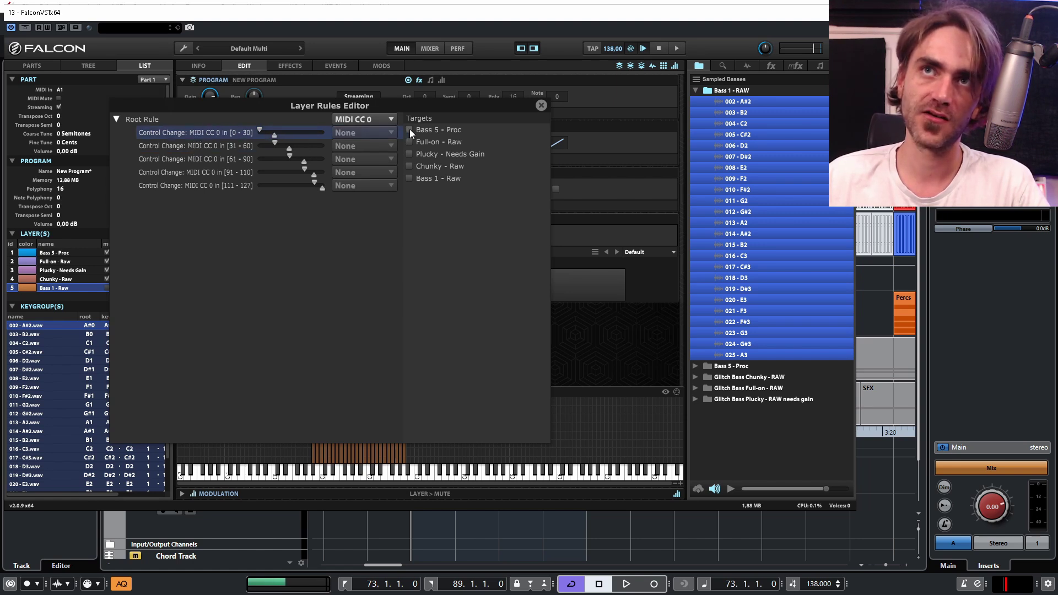
pyautogui.click(207, 144)
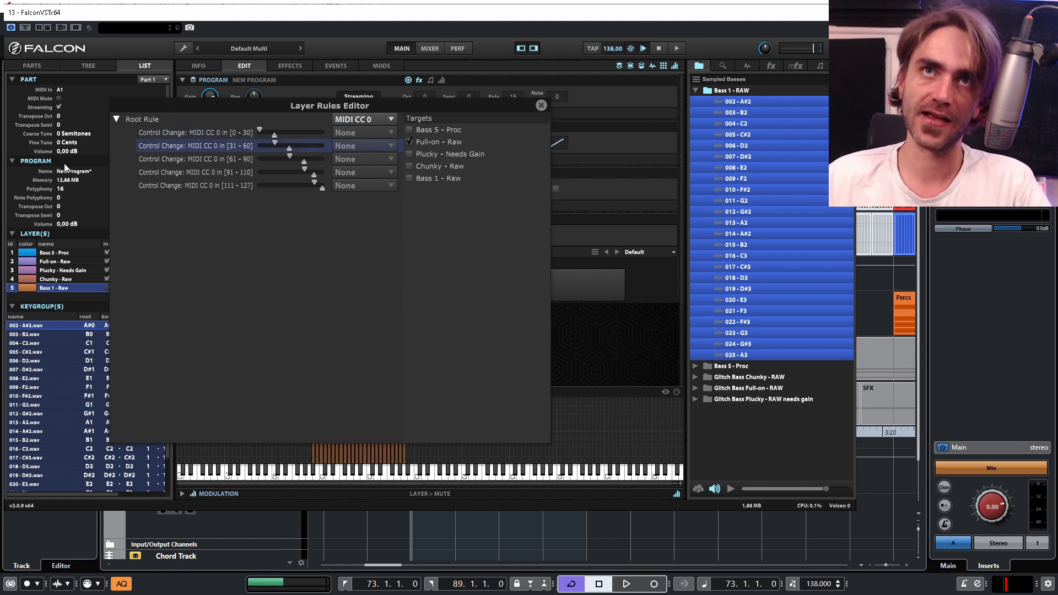
pyautogui.click(192, 161)
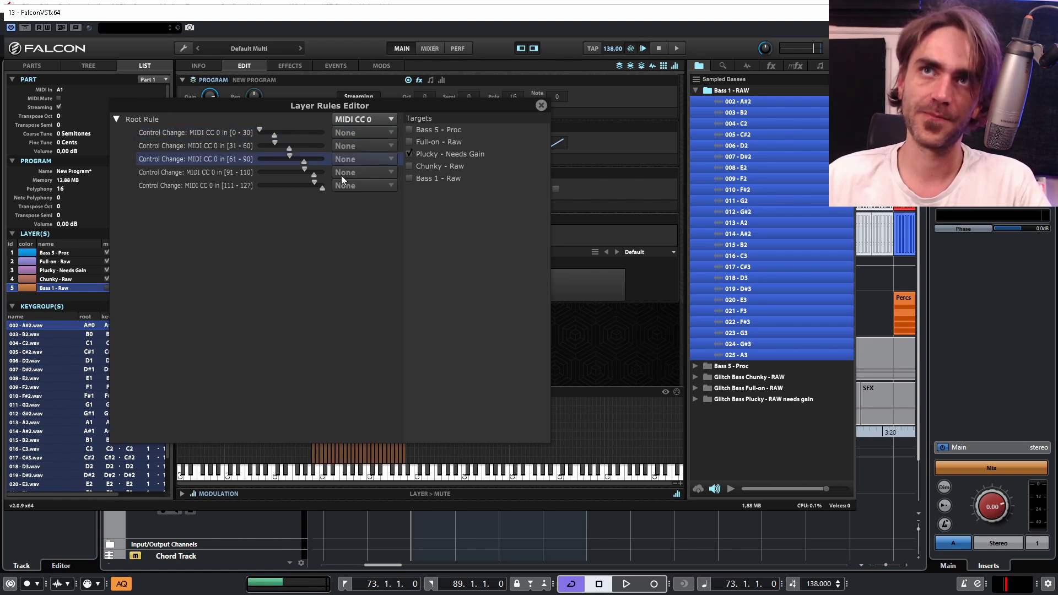
pyautogui.click(220, 173)
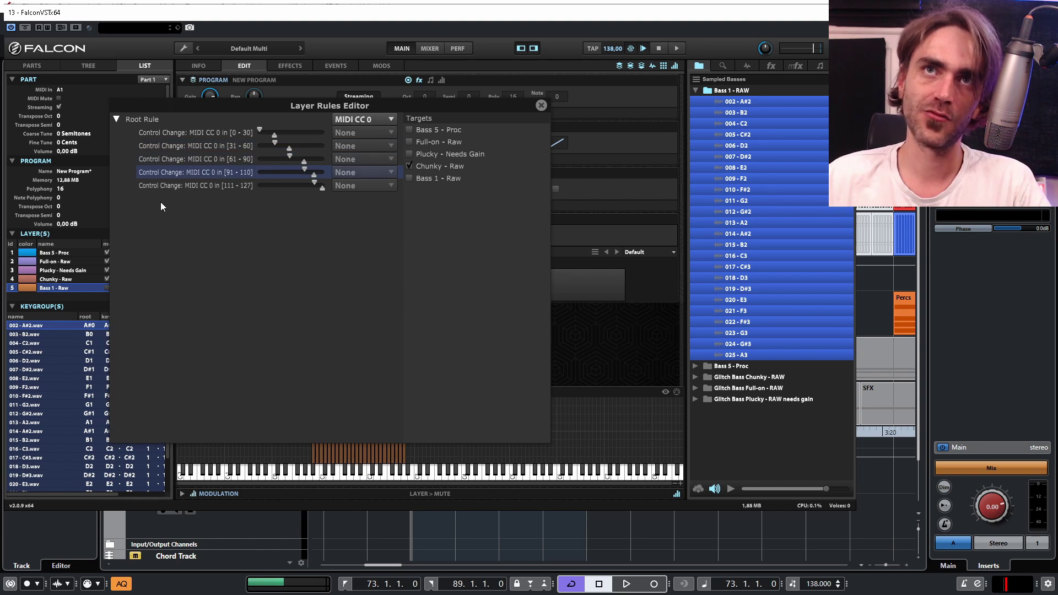
pyautogui.click(243, 186)
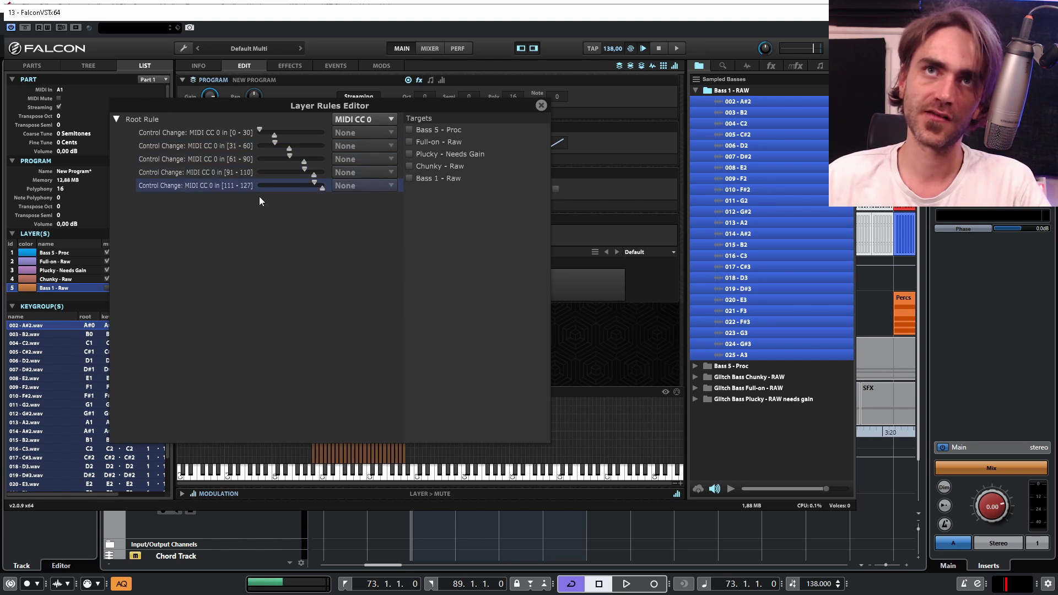
pyautogui.click(179, 134)
pyautogui.click(187, 147)
pyautogui.click(185, 160)
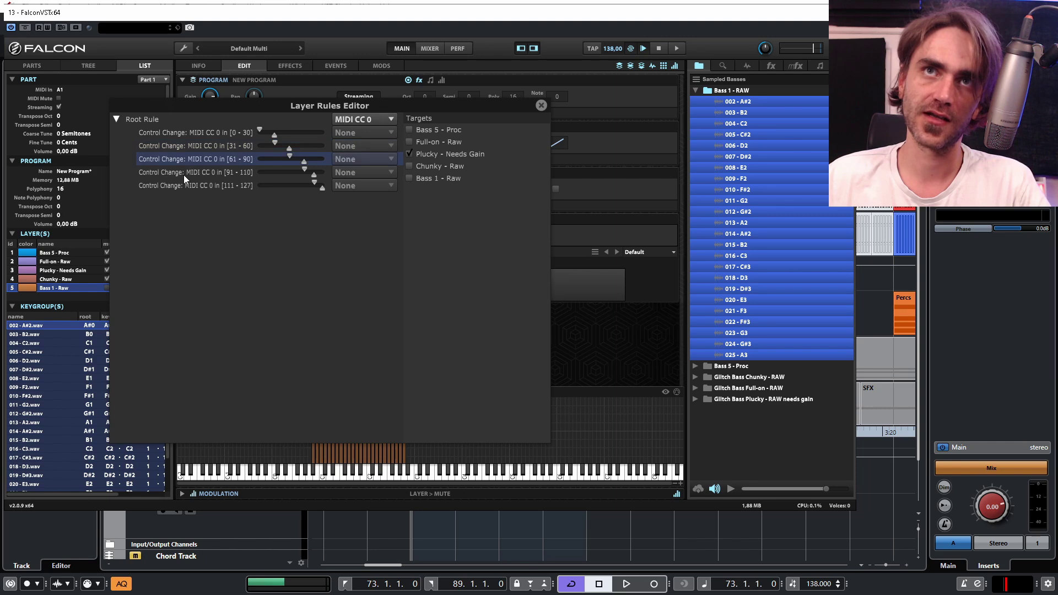
# Recheck the targets of the last two layer rules, close the Layer Rules Editor and unmute all the bass layers.
pyautogui.click(183, 174)
pyautogui.click(186, 187)
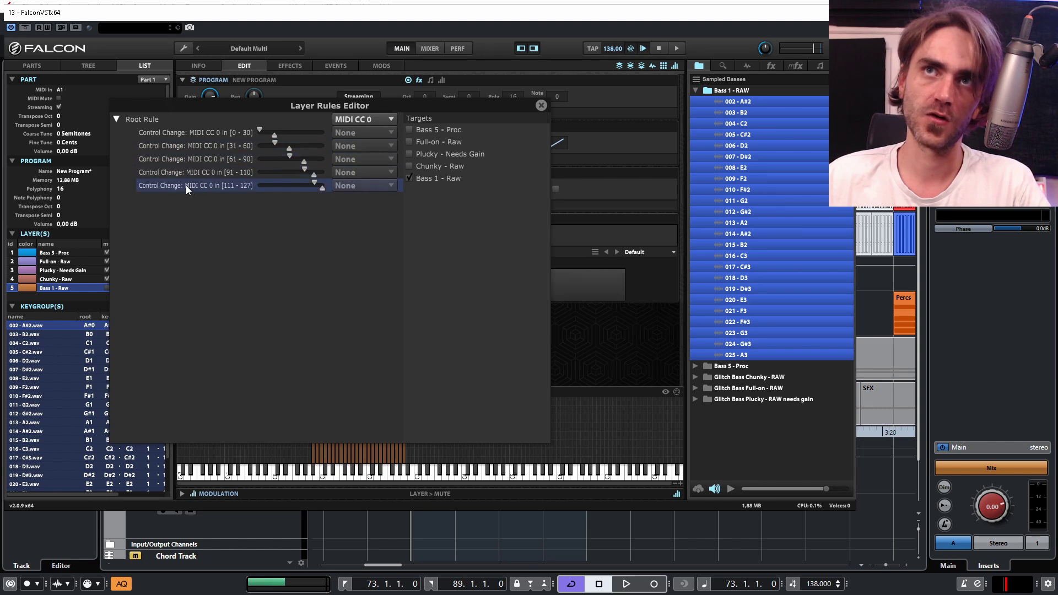
pyautogui.click(541, 106)
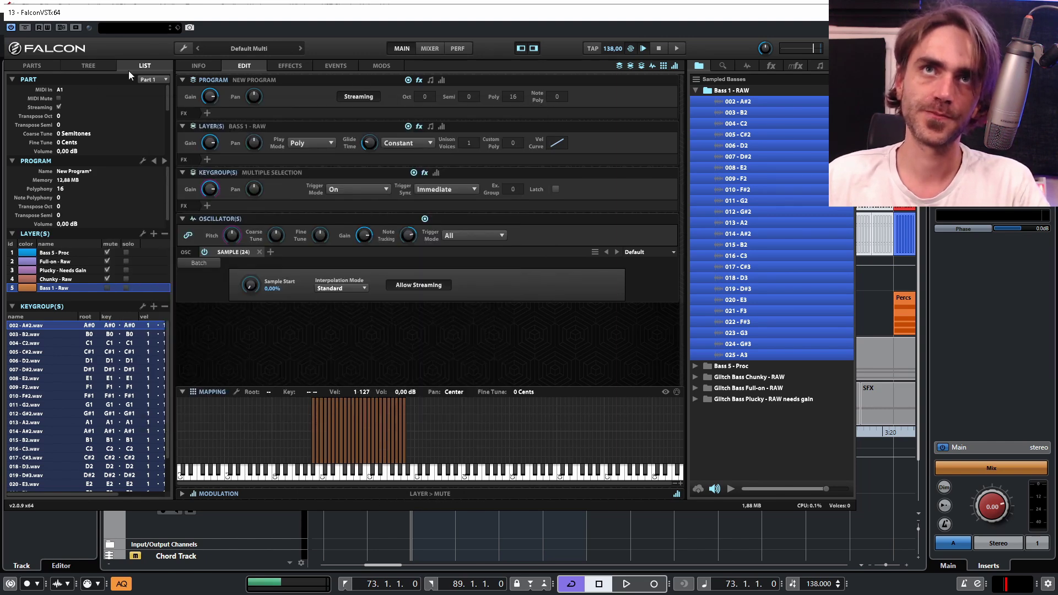
pyautogui.click(88, 68)
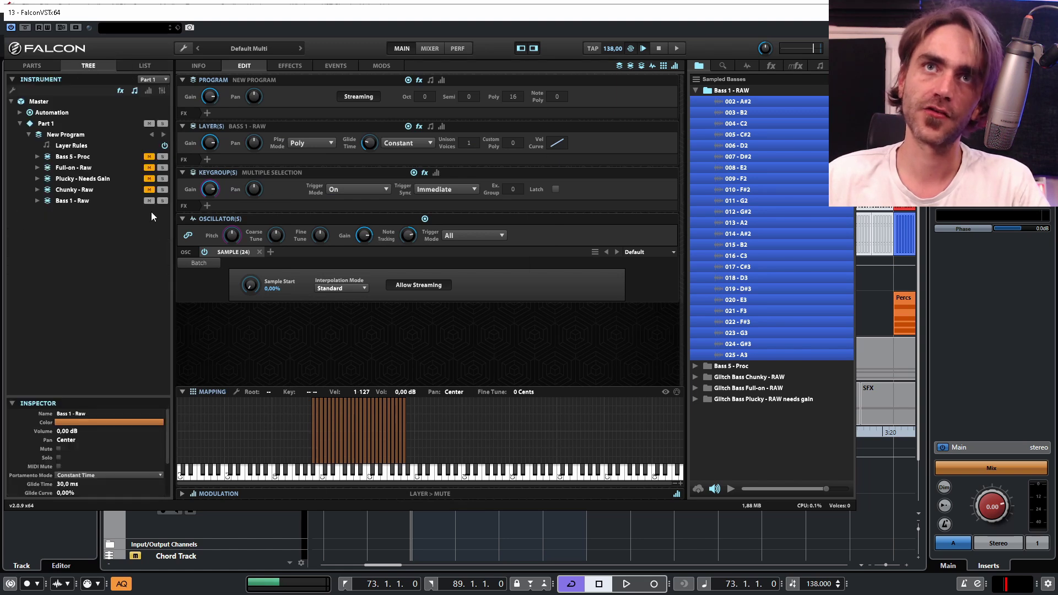
pyautogui.click(149, 178)
pyautogui.click(149, 167)
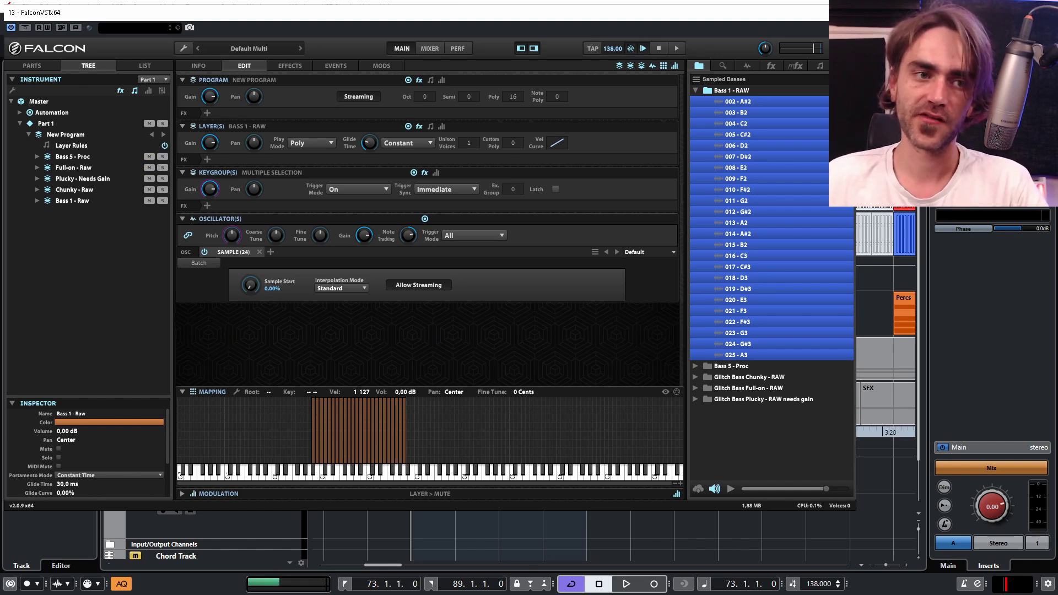
# Close the Falcon window and assign CC 0 (BankSel MSB) to the first controller of the Bass track's MIDI Control insert.
pyautogui.hotkey('ctrl', 'w')
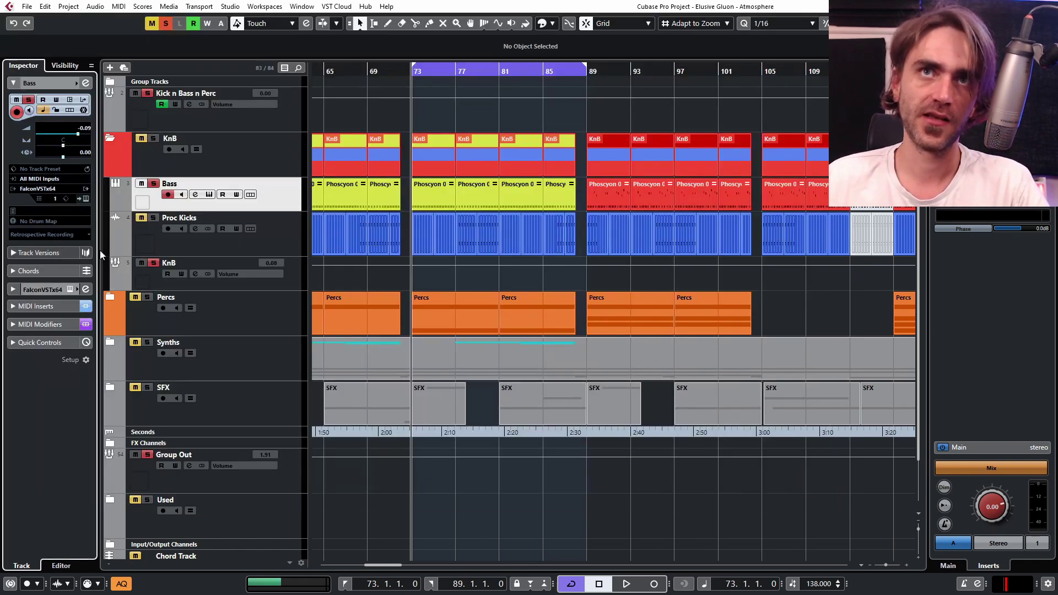
pyautogui.click(36, 306)
pyautogui.click(34, 176)
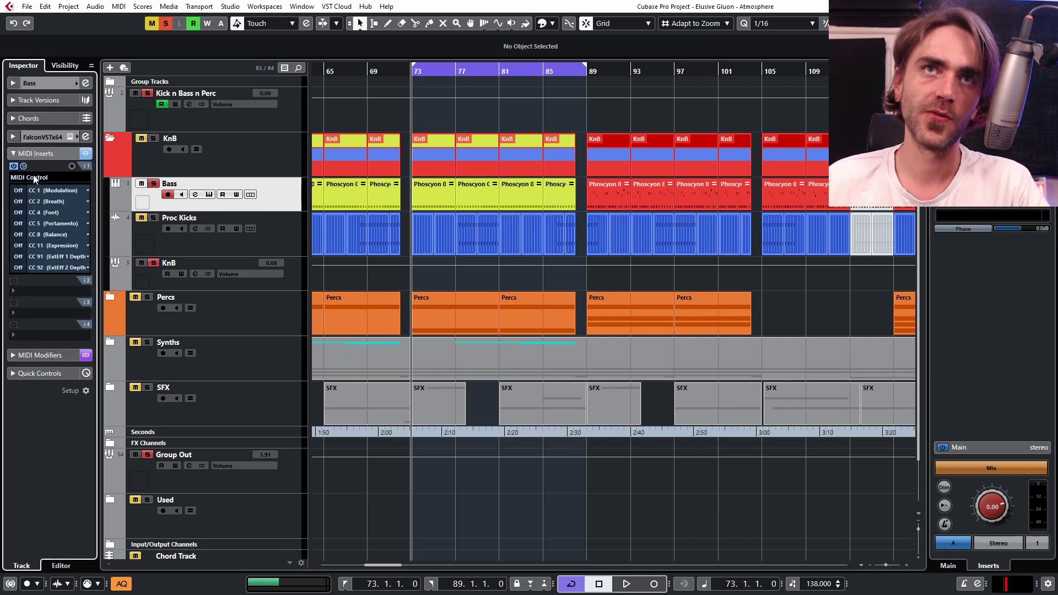
pyautogui.click(34, 177)
pyautogui.press('Escape')
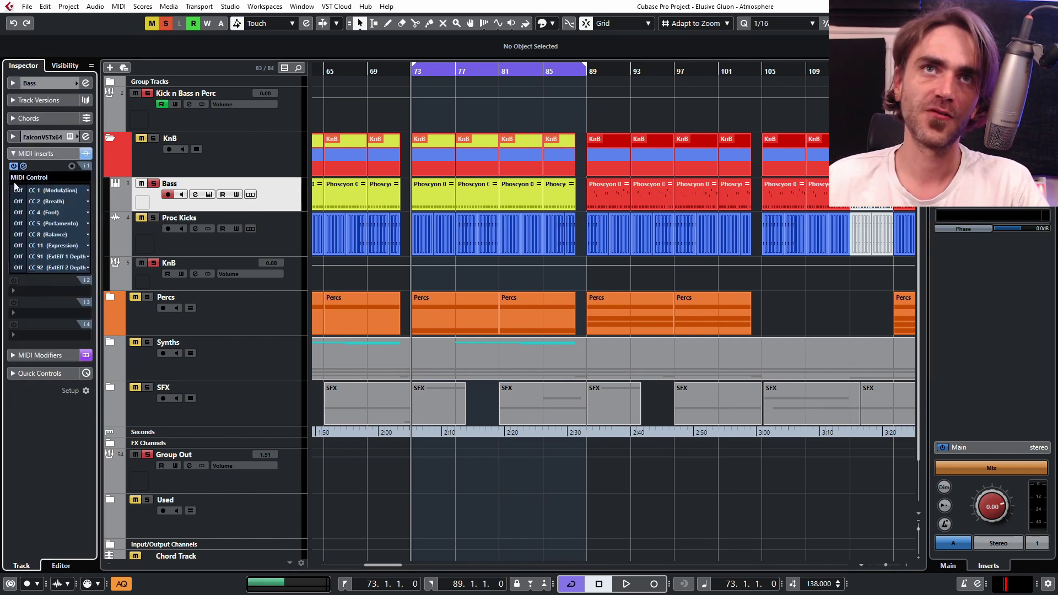
pyautogui.click(53, 190)
pyautogui.click(85, 9)
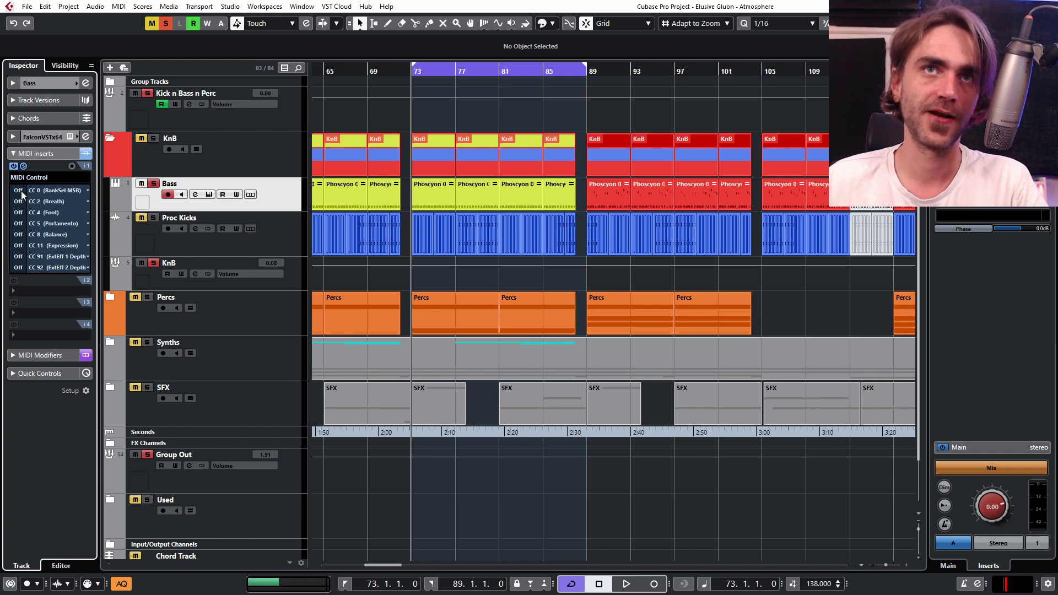
pyautogui.click(58, 190)
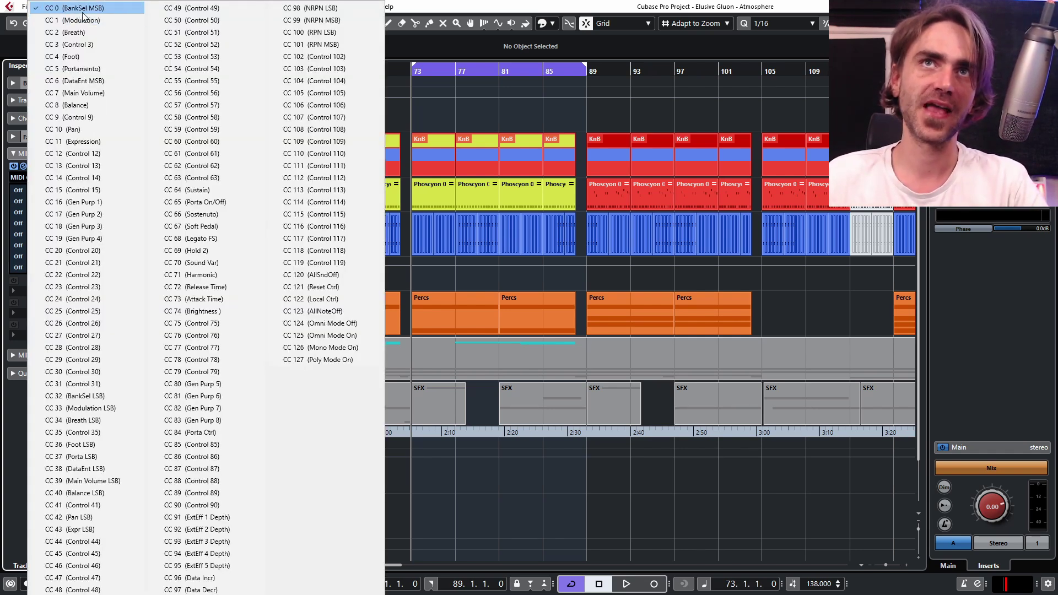
pyautogui.click(88, 12)
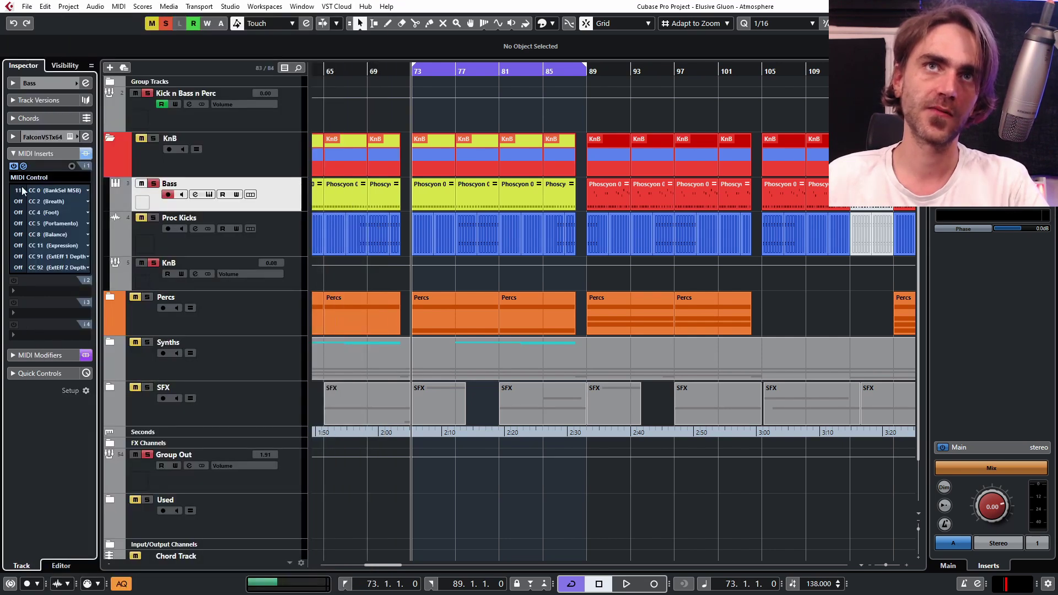
# Play the loop and sweep the CC 0 value through its range to audition the bass layers, finishing with CC 0 off.
pyautogui.scroll(5, 24, 191)
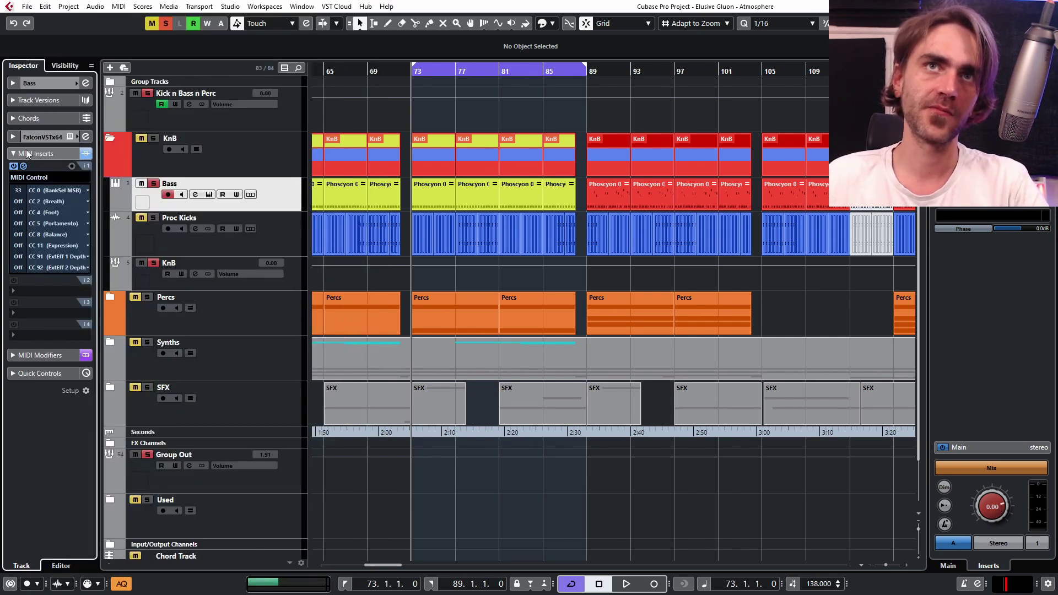
pyautogui.keyDown('ctrl'); pyautogui.click(19, 190); pyautogui.keyUp('ctrl')
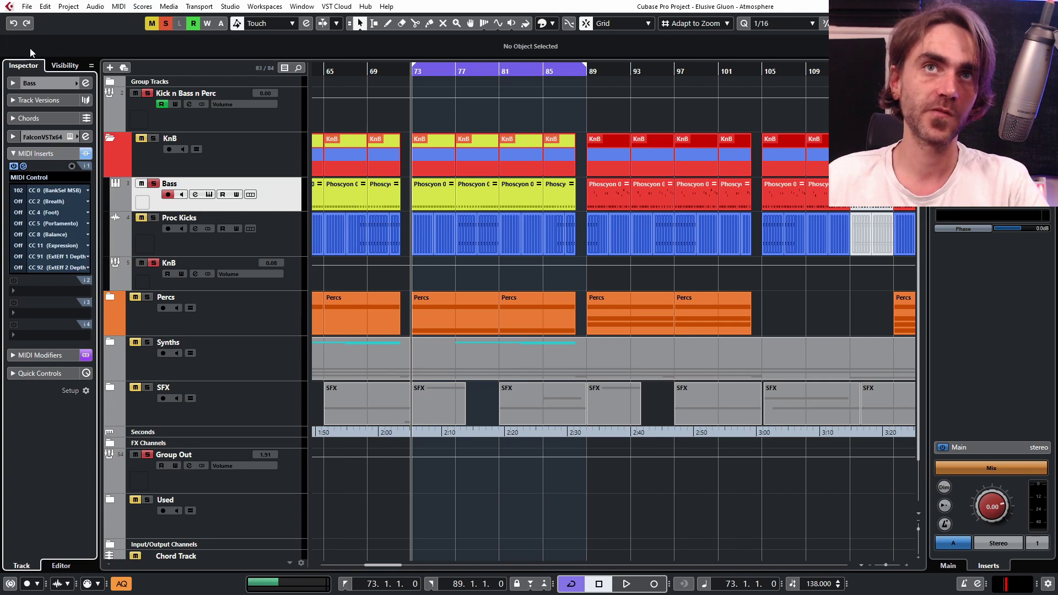
pyautogui.press('space')
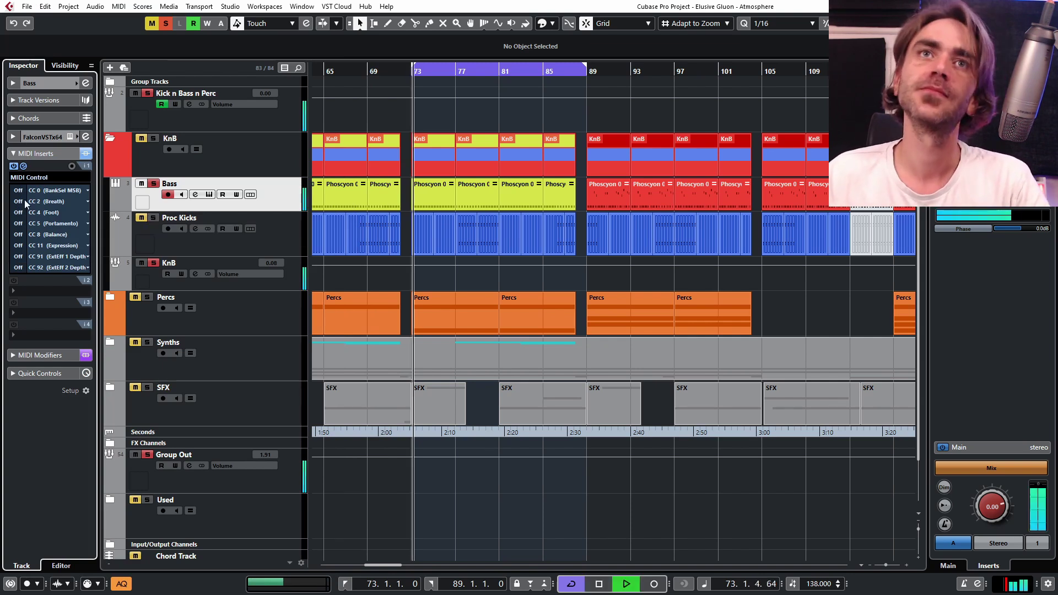
pyautogui.scroll(3, 28, 190)
pyautogui.scroll(10, 27, 190)
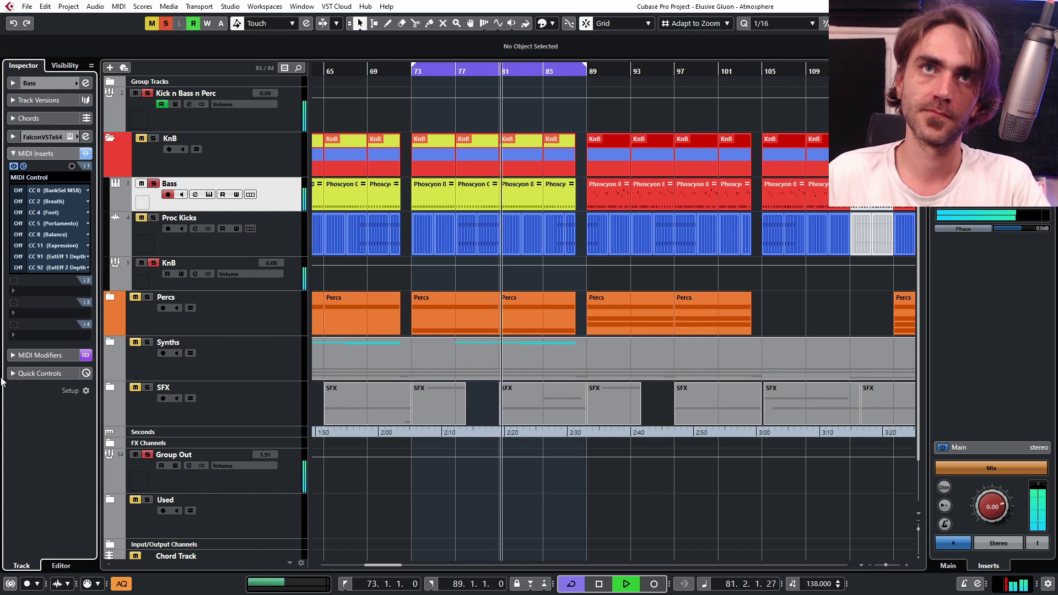
pyautogui.press('space')
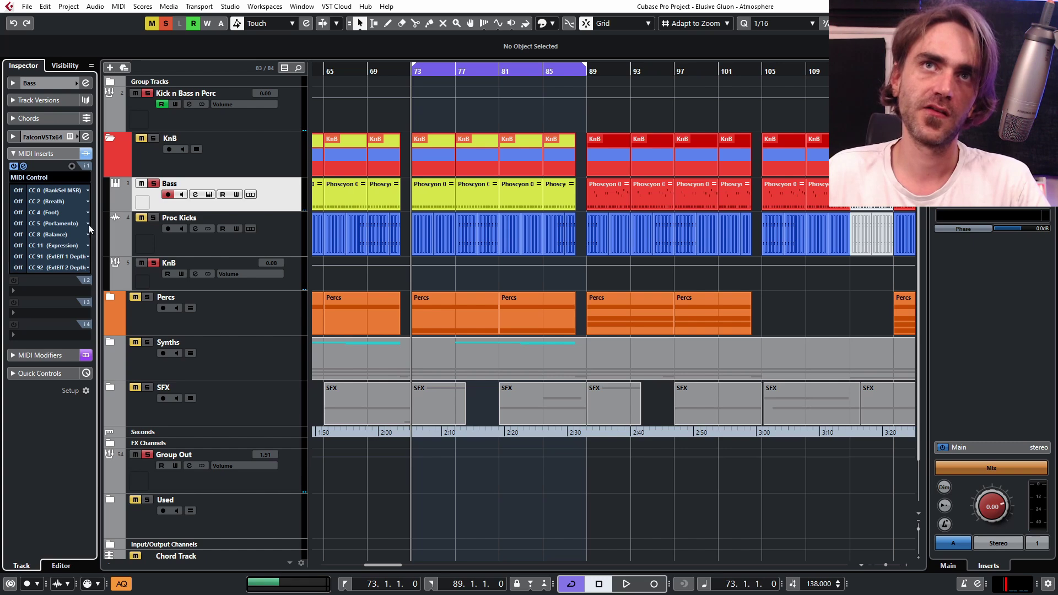
# Reopen Falcon from the Bass track and set the volume of all Plucky - Needs Gain keygroups to 6 dB.
pyautogui.click(86, 83)
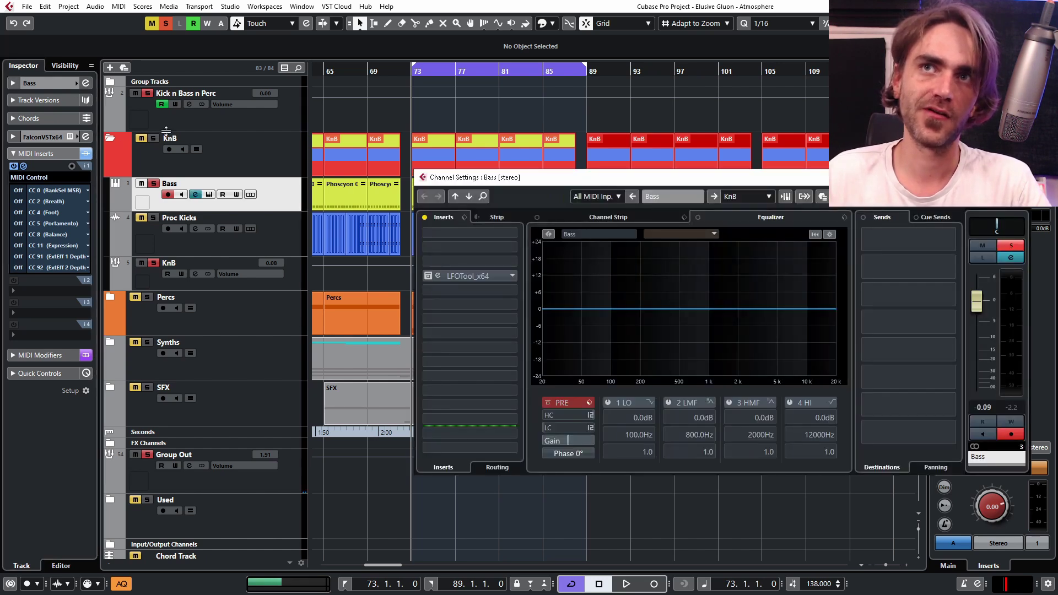
pyautogui.click(87, 84)
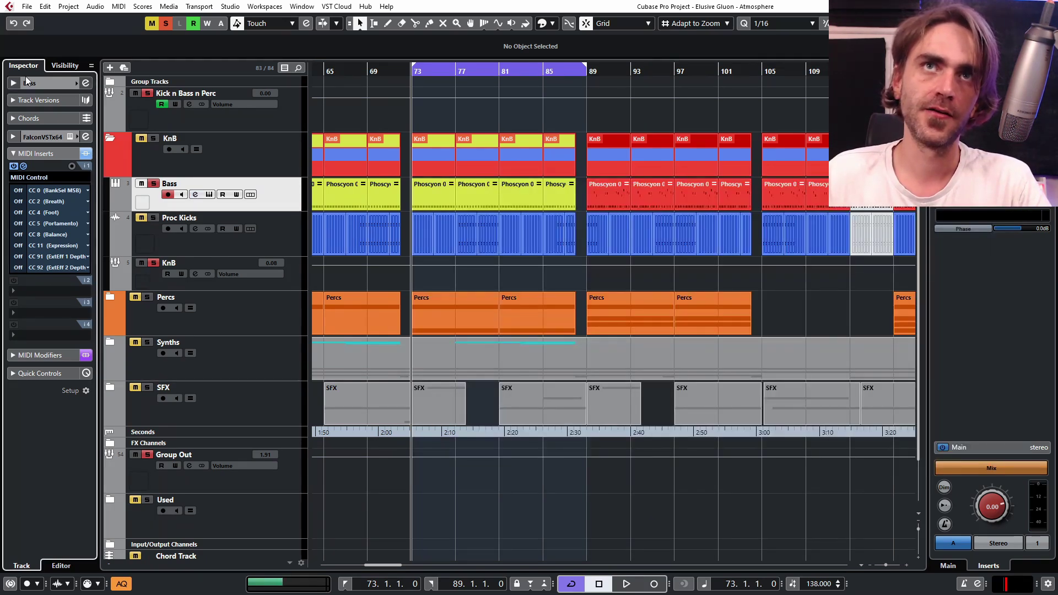
pyautogui.click(284, 210)
pyautogui.click(12, 83)
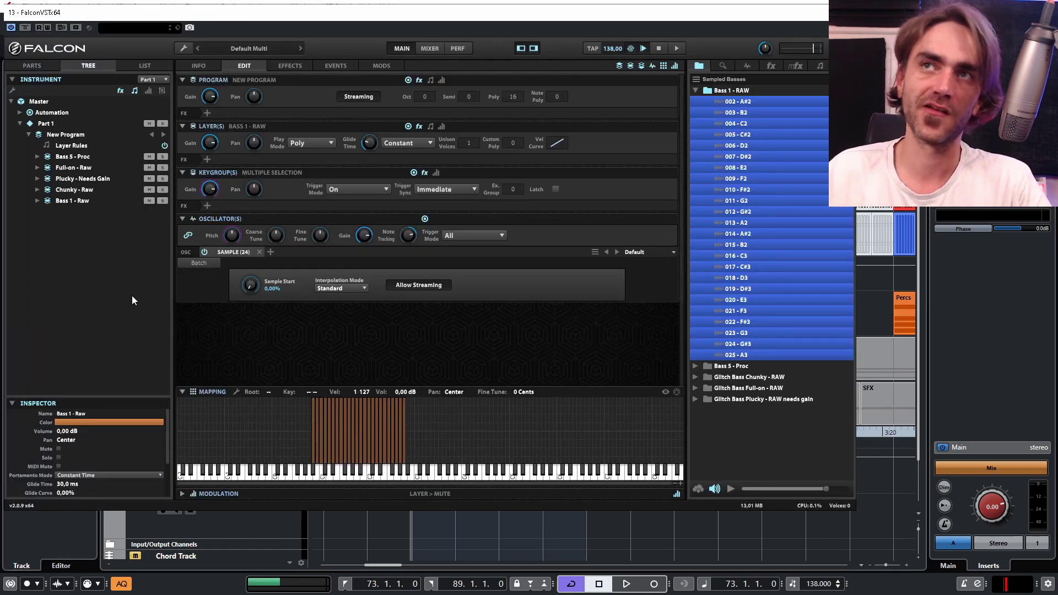
pyautogui.click(65, 182)
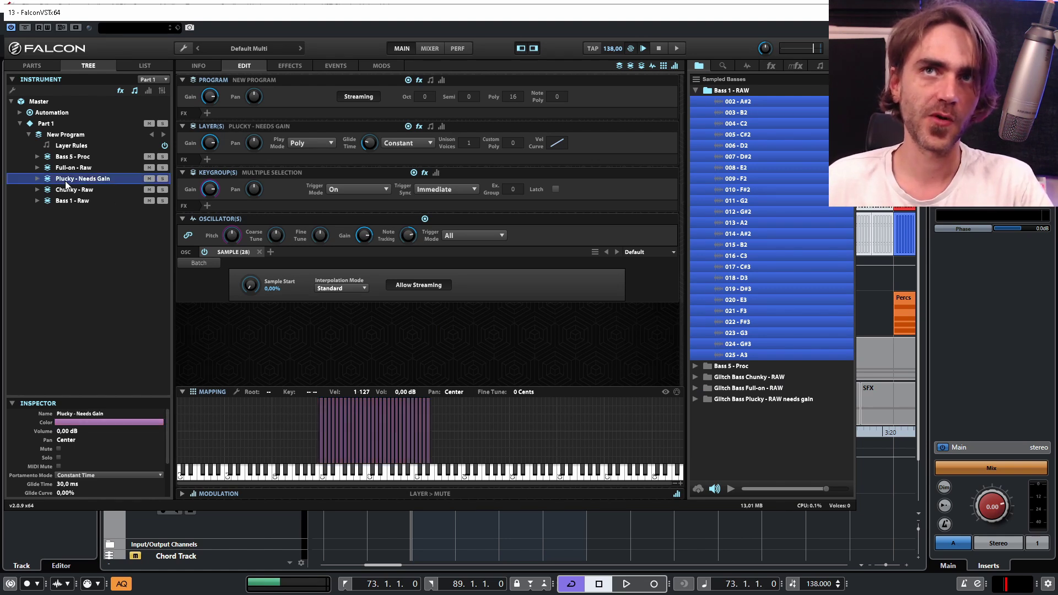
pyautogui.click(73, 191)
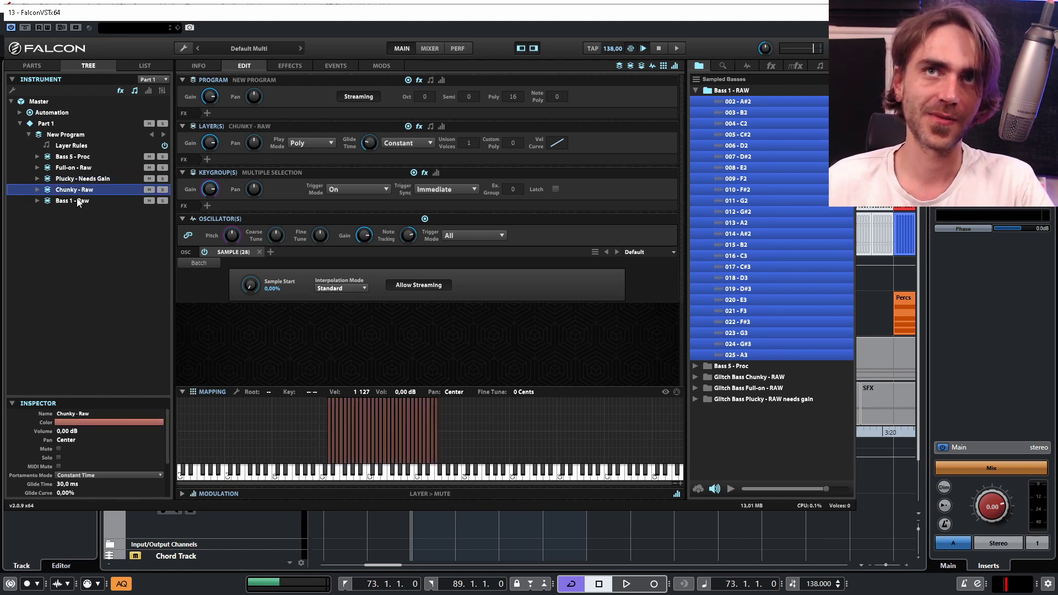
pyautogui.click(88, 183)
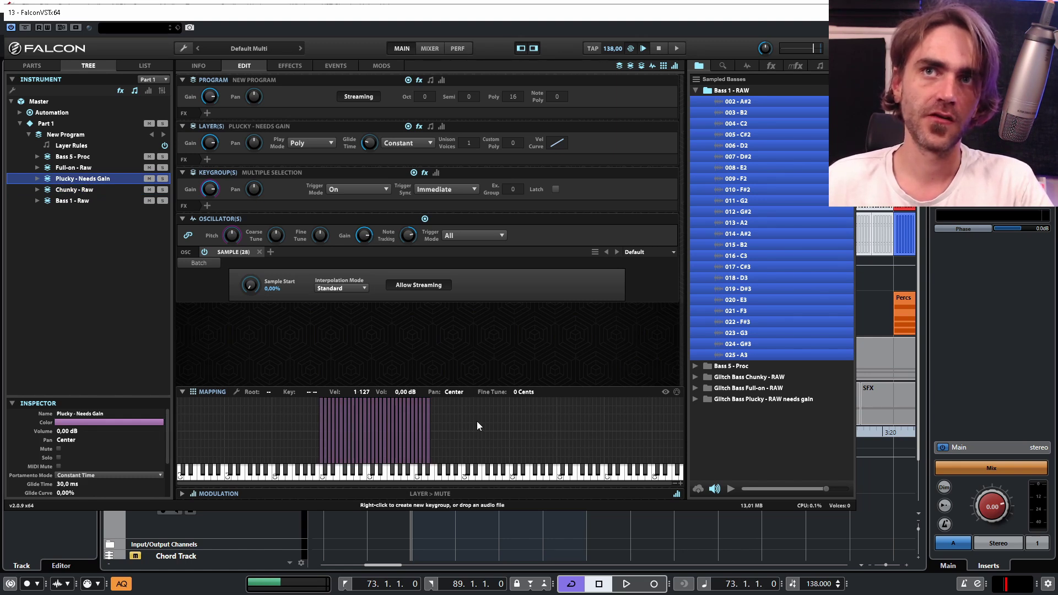
pyautogui.moveTo(477, 421); pyautogui.dragTo(298, 439)
pyautogui.moveTo(407, 393); pyautogui.dragTo(408, 380)
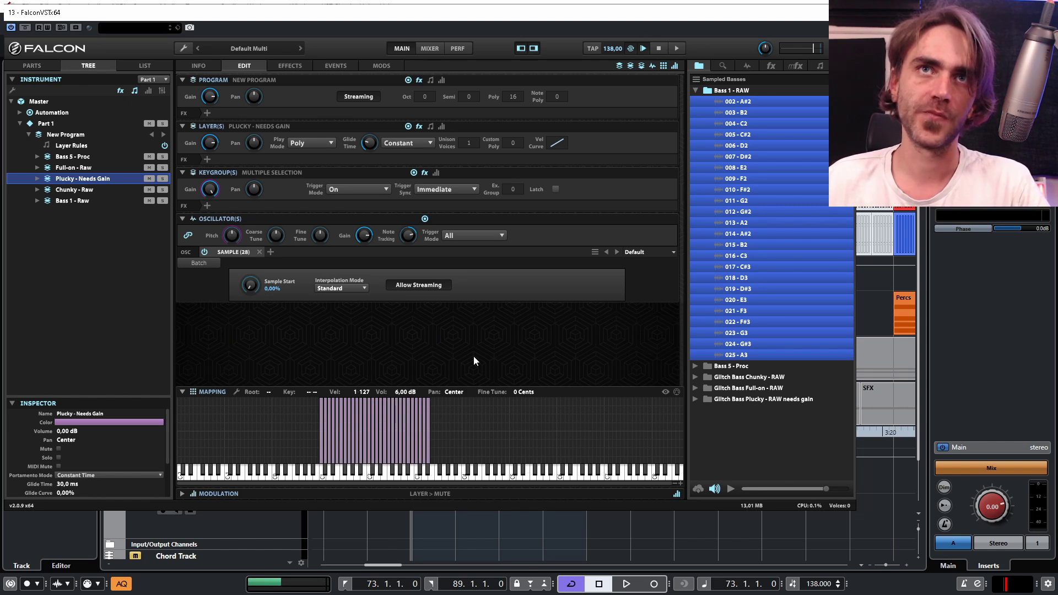
# Switch CC 0 between the Plucky and Chunky ranges to compare their playback levels, and set the Chunky - Raw keygroups' volume to -4.37 dB.
pyautogui.press('space')
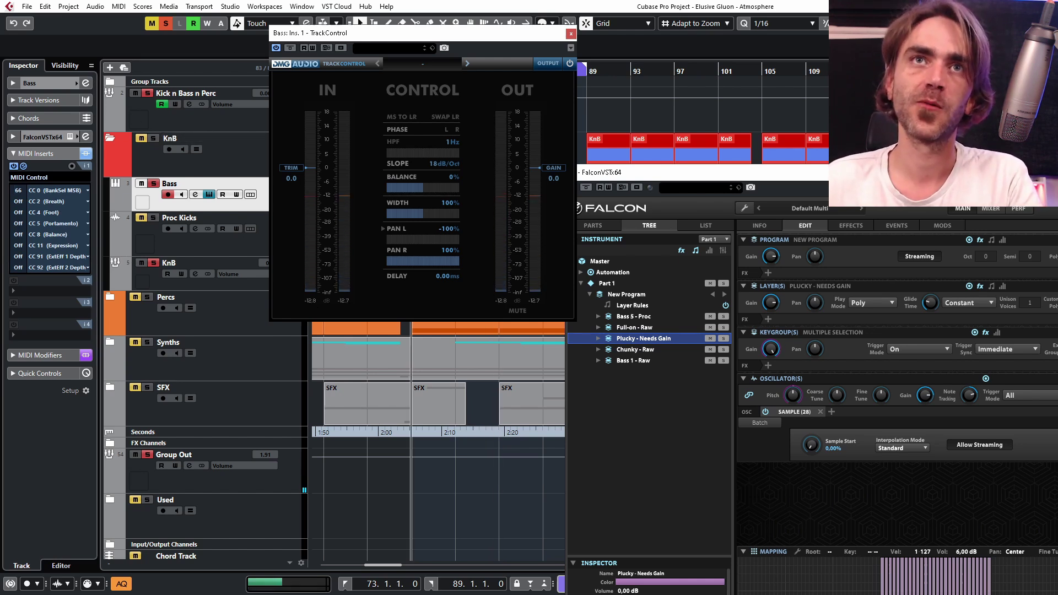
pyautogui.scroll(3, 28, 191)
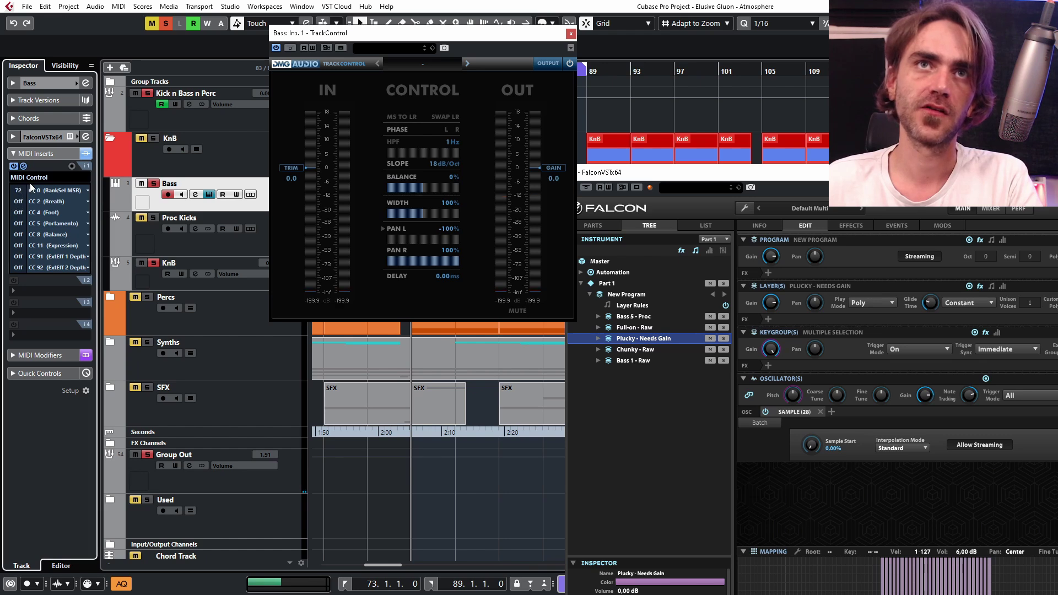
pyautogui.scroll(6, 29, 184)
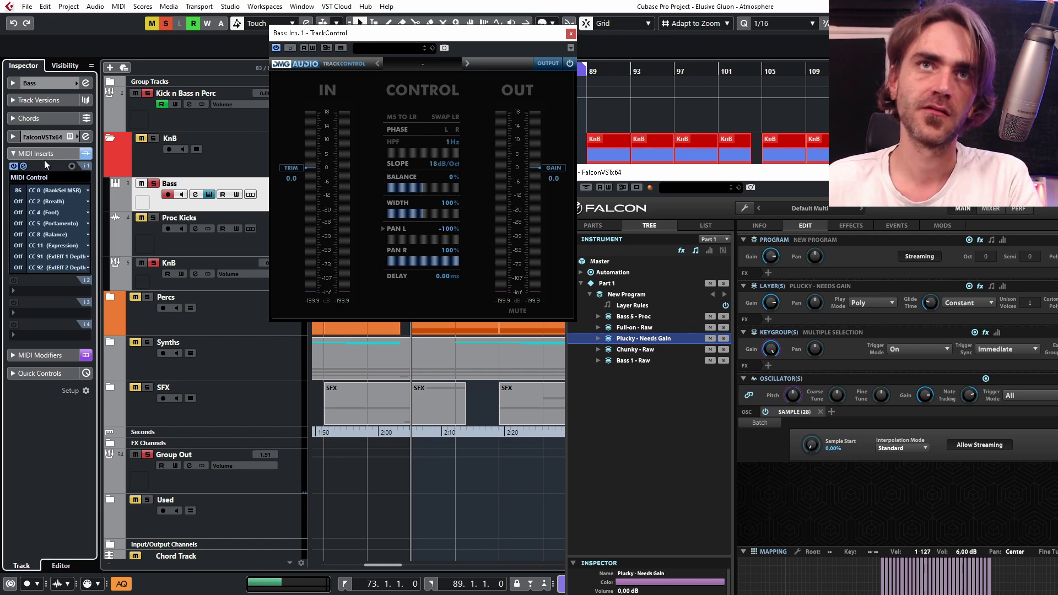
pyautogui.scroll(-1, 22, 191)
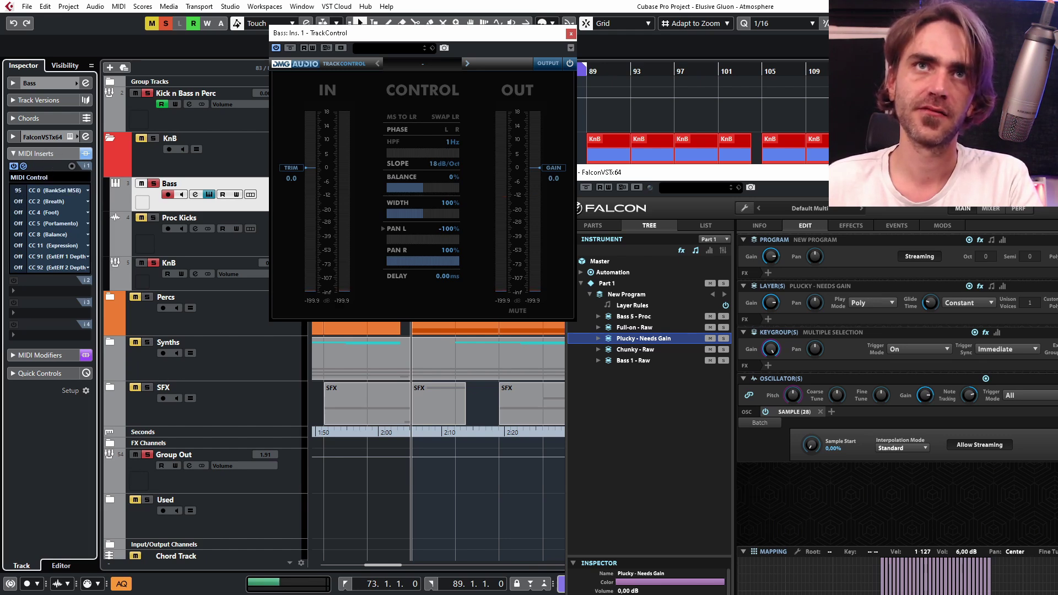
pyautogui.press('space')
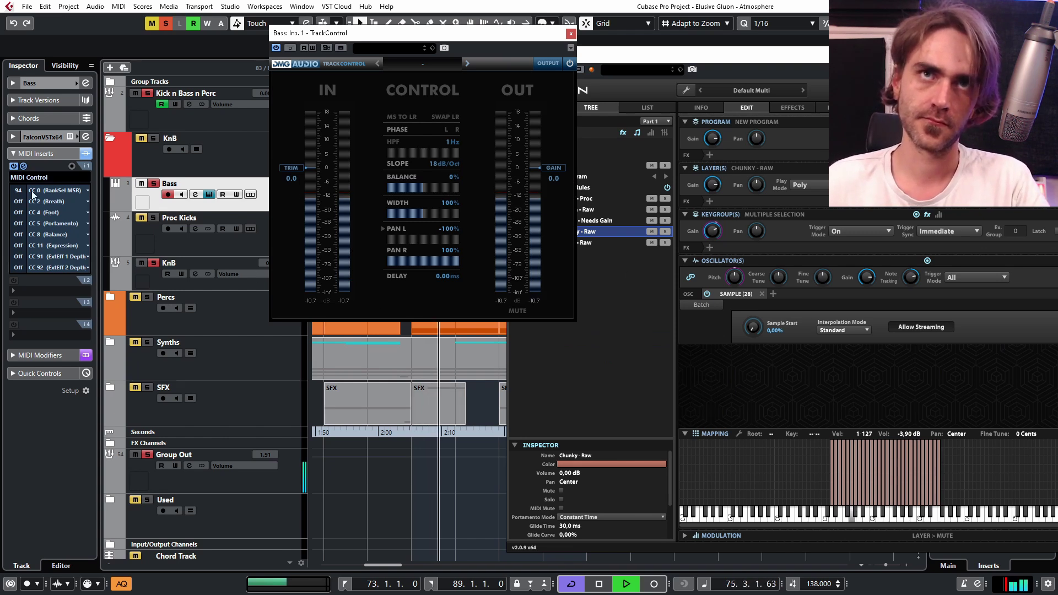
pyautogui.scroll(-6, 17, 194)
pyautogui.scroll(-3, 16, 205)
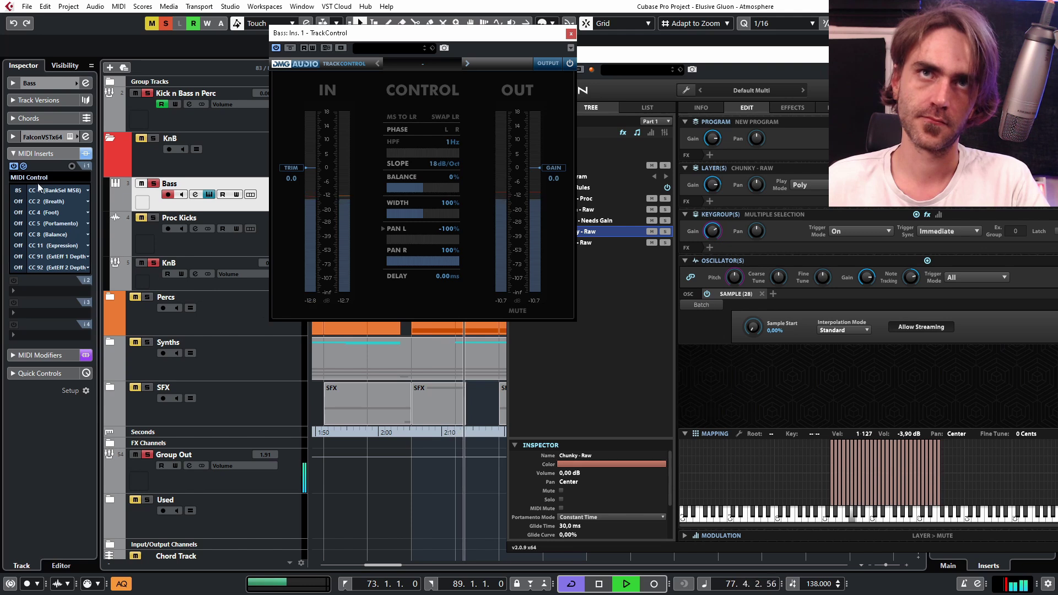
pyautogui.scroll(9, 18, 193)
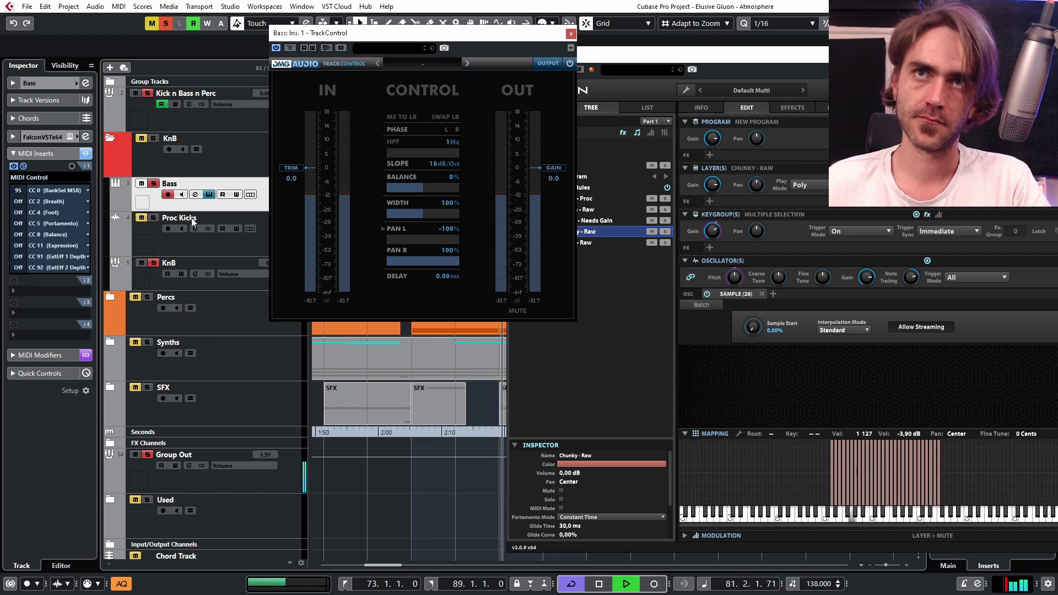
pyautogui.click(888, 386)
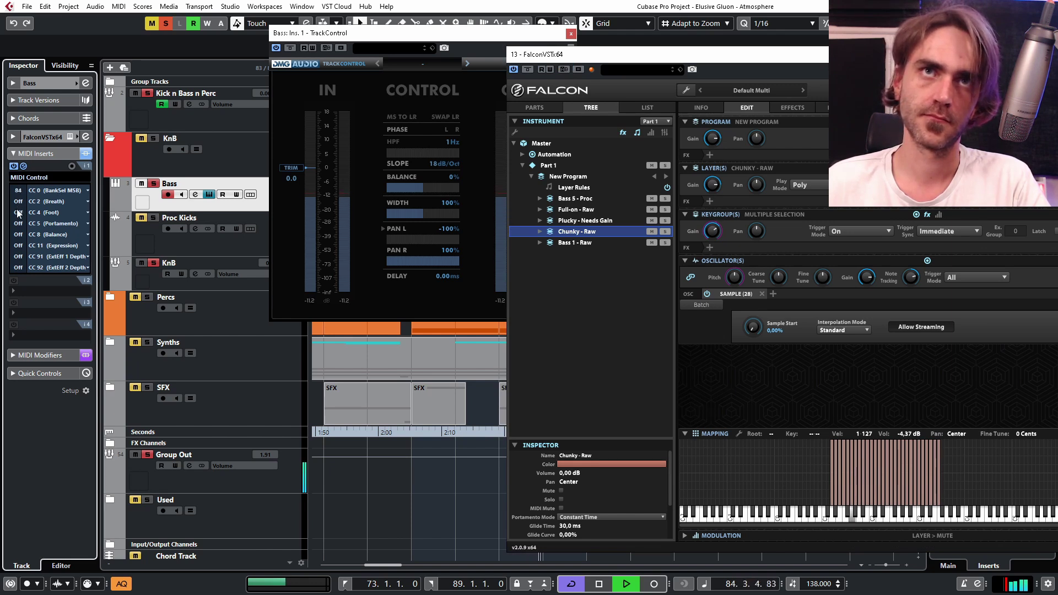
pyautogui.click(307, 309)
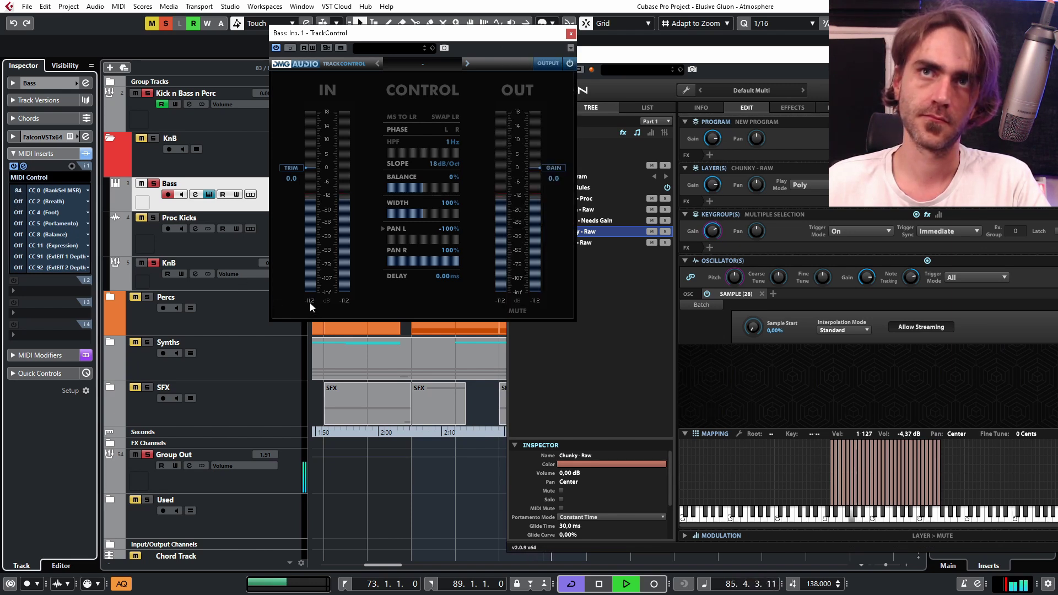
pyautogui.press('space')
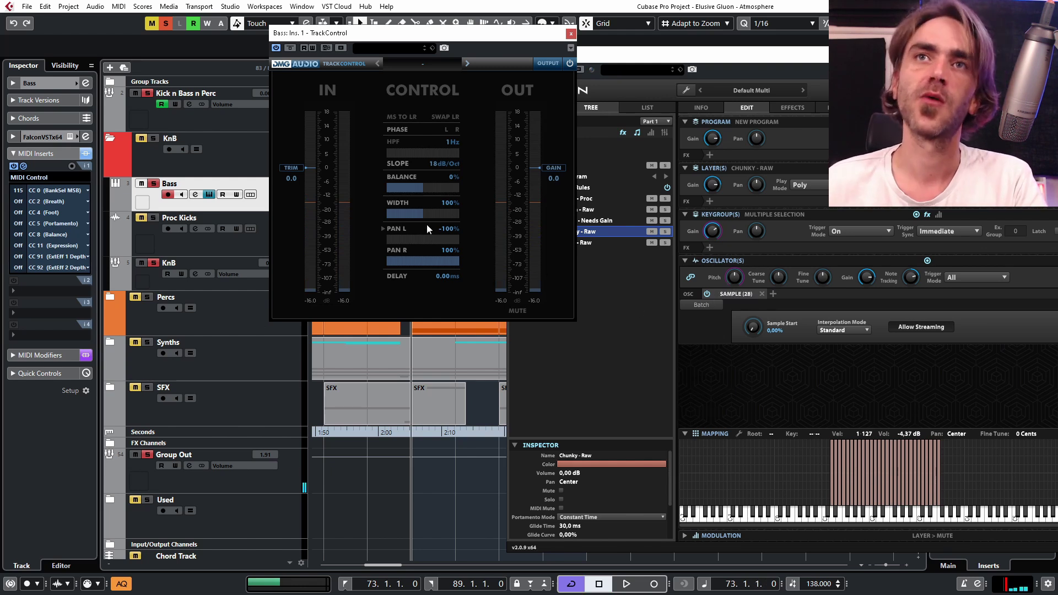
# Set the Bass 1 - Raw keygroups' volume to 3.99 dB and compare its playback level with the other layers by changing CC 0.
pyautogui.press('space')
pyautogui.click(589, 244)
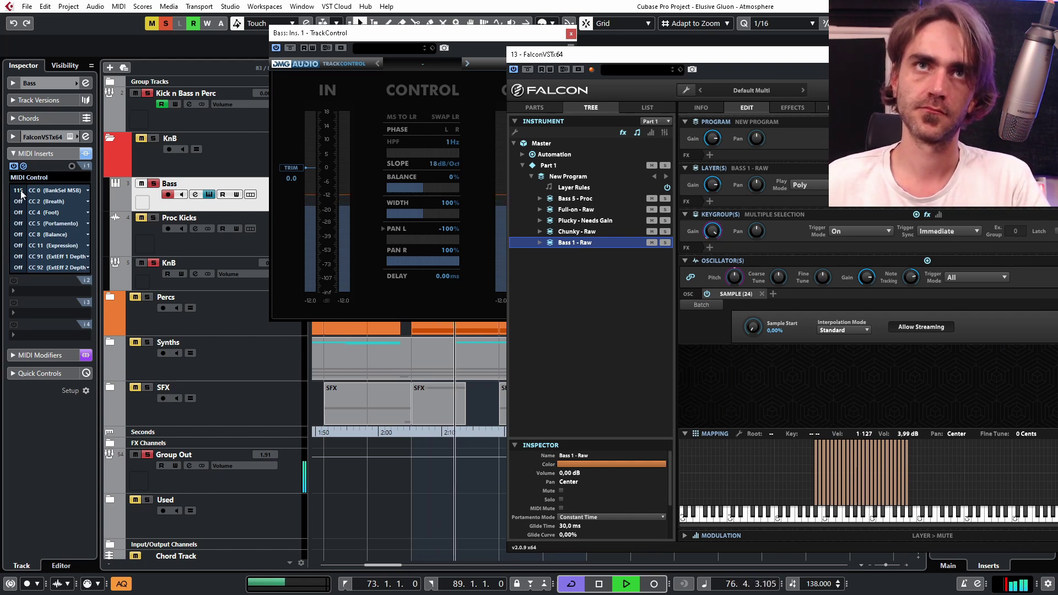
pyautogui.moveTo(20, 197); pyautogui.dragTo(3, 341)
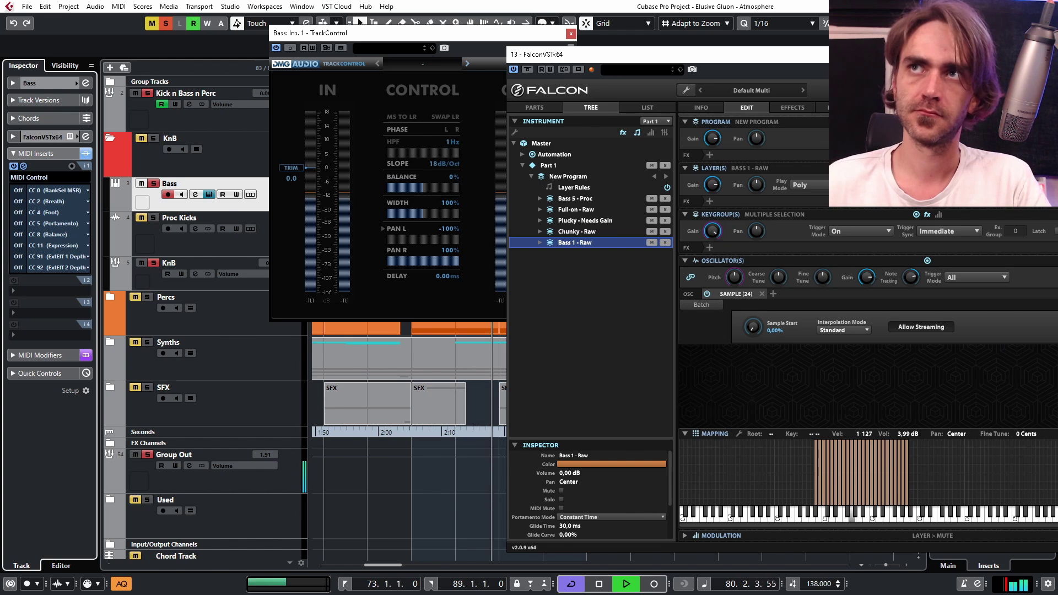
pyautogui.moveTo(441, 66); pyautogui.dragTo(441, 66)
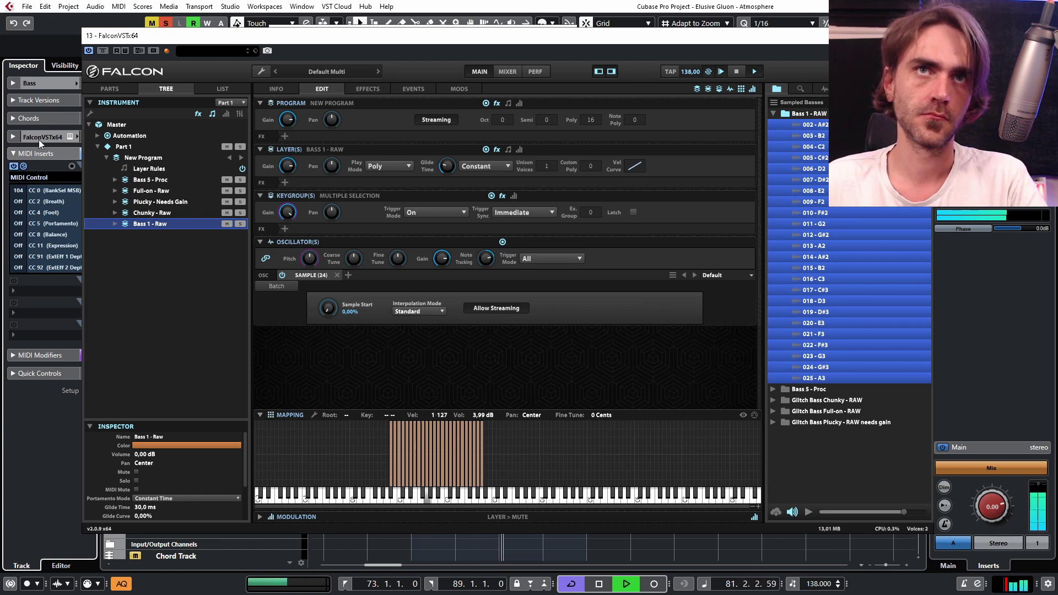
# Stop playback, move CurveEQ into clear view to examine the bass layers' spectra, and return to Falcon.
pyautogui.press('space')
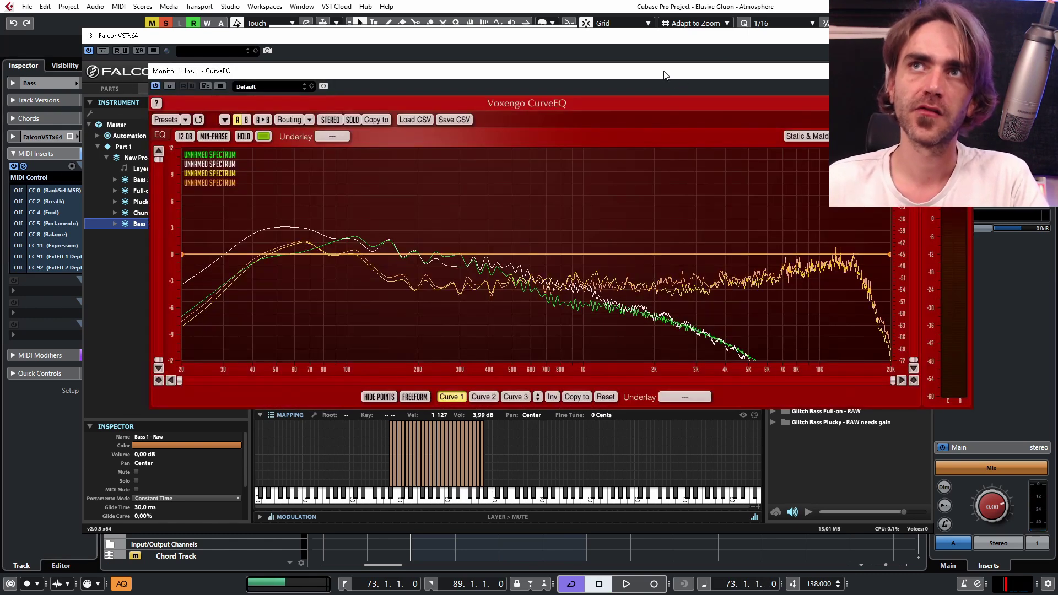
pyautogui.moveTo(666, 74); pyautogui.dragTo(539, 27)
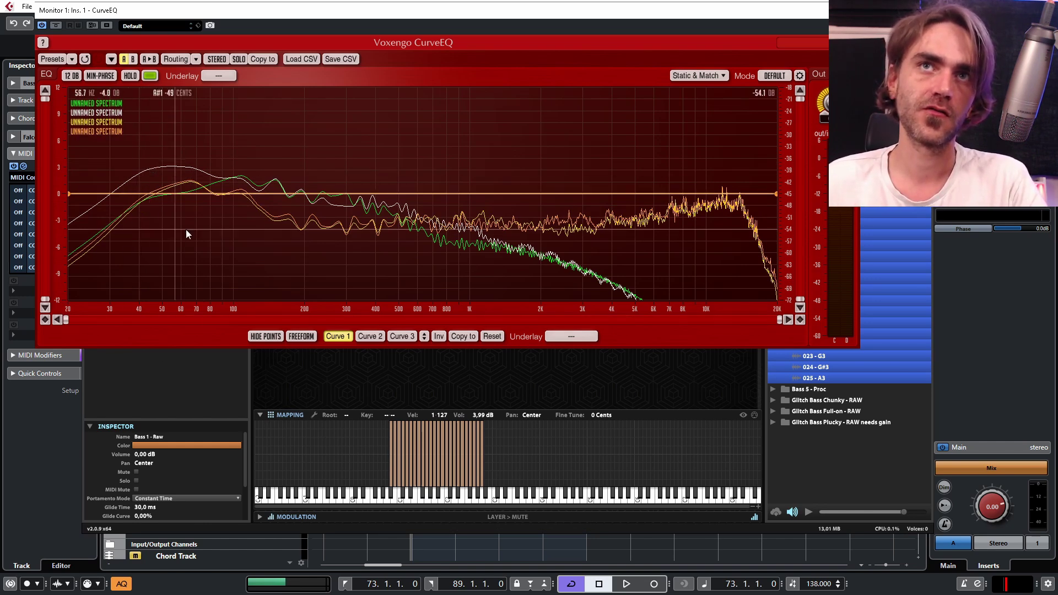
pyautogui.click(208, 378)
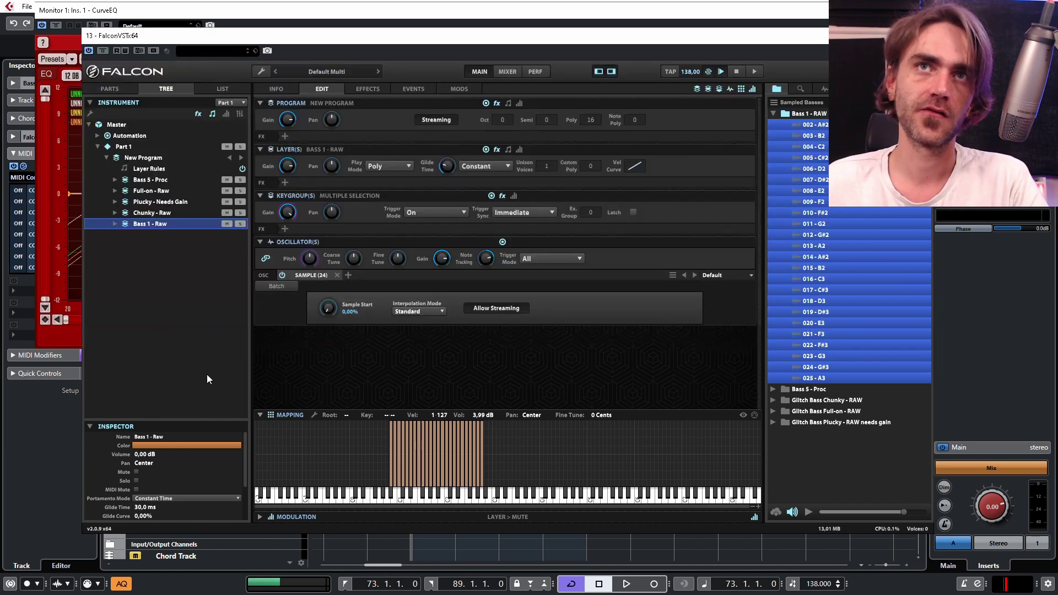
# Select the Full-on - Raw layer in Falcon and play it by setting the Bass track's CC 0 to 41.
pyautogui.click(149, 181)
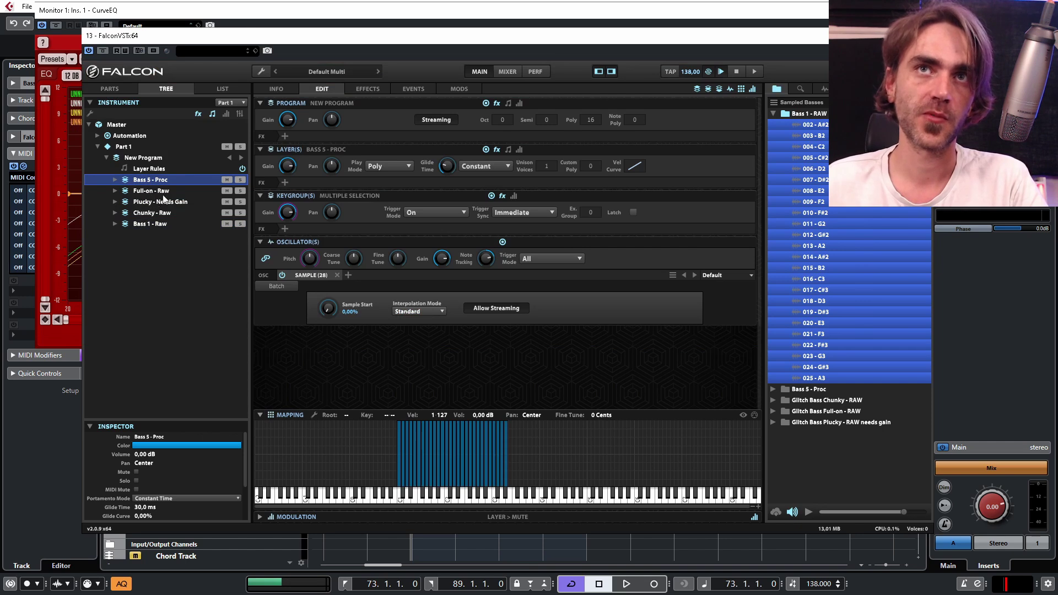
pyautogui.click(152, 192)
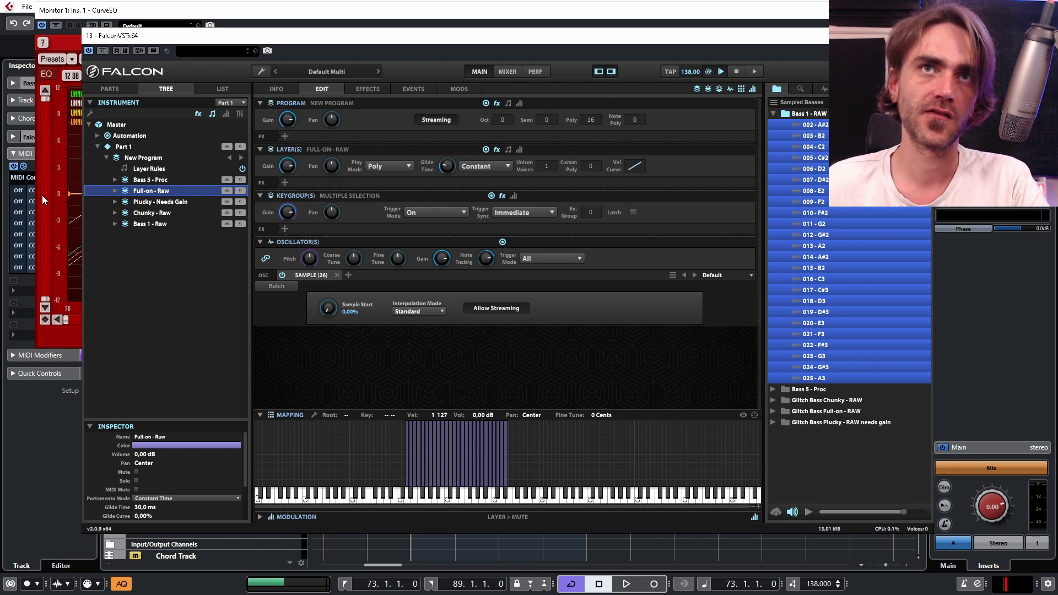
pyautogui.click(18, 197)
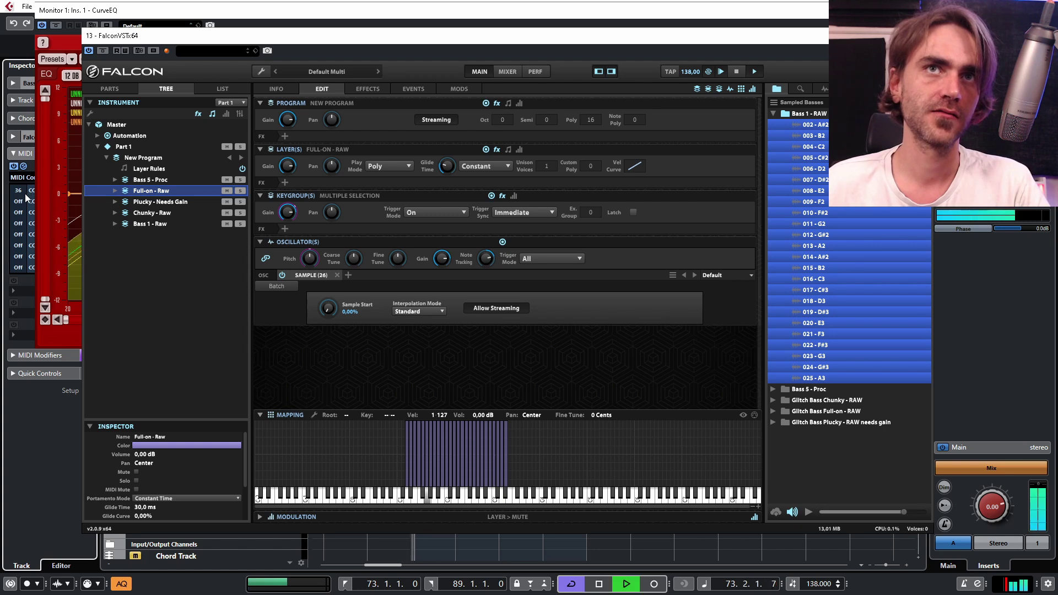
pyautogui.moveTo(262, 35); pyautogui.dragTo(285, 28)
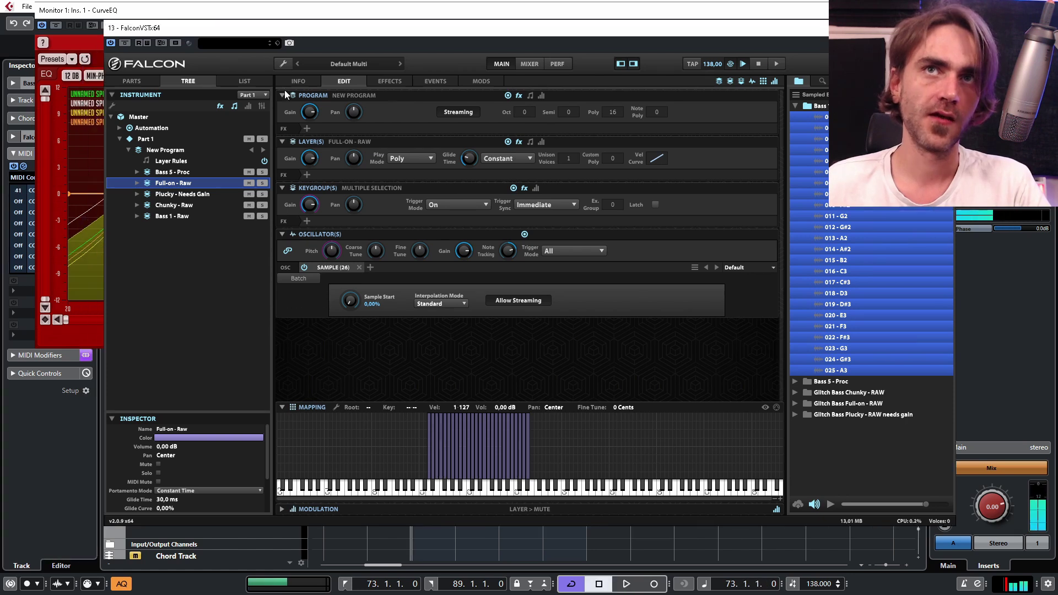
# Add a Digital Eq to the Full-on - Raw layer with a 24 dB high pass at about 28.8 Hz and Q 0.45.
pyautogui.click(308, 174)
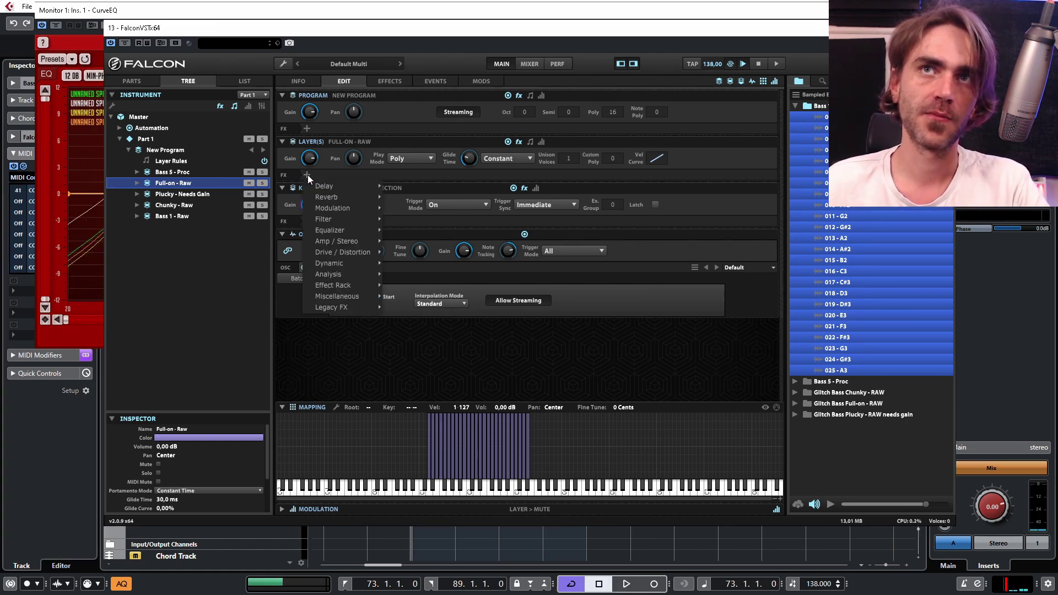
pyautogui.moveTo(337, 230)
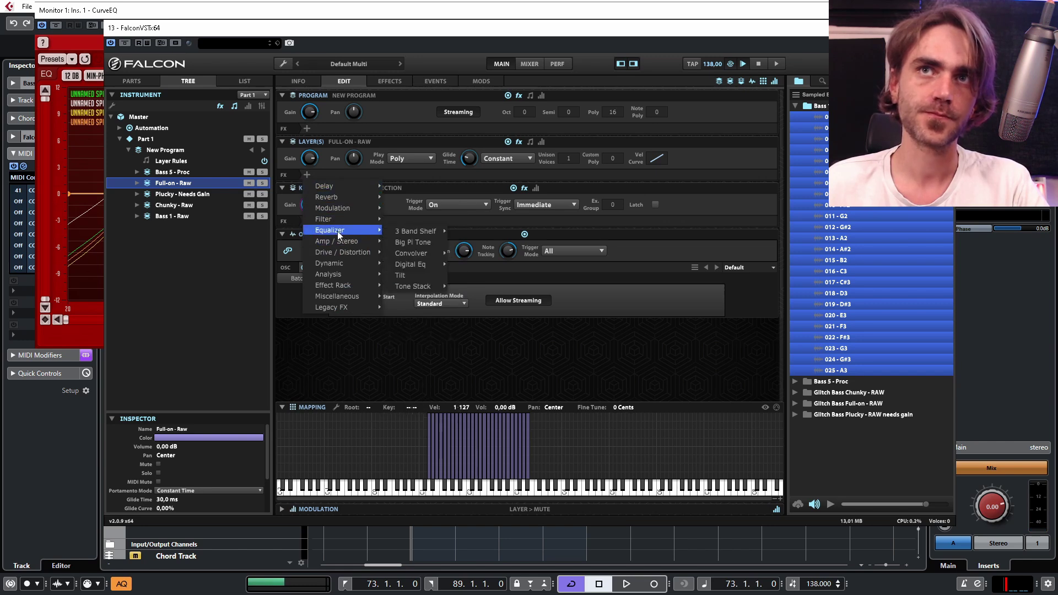
pyautogui.click(464, 263)
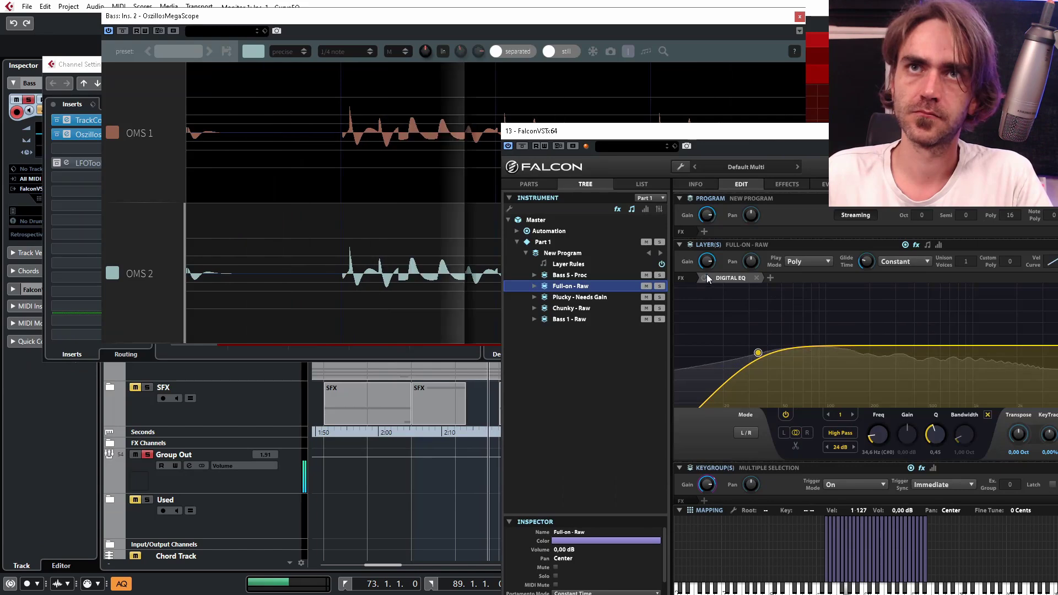
pyautogui.moveTo(881, 436); pyautogui.dragTo(879, 439)
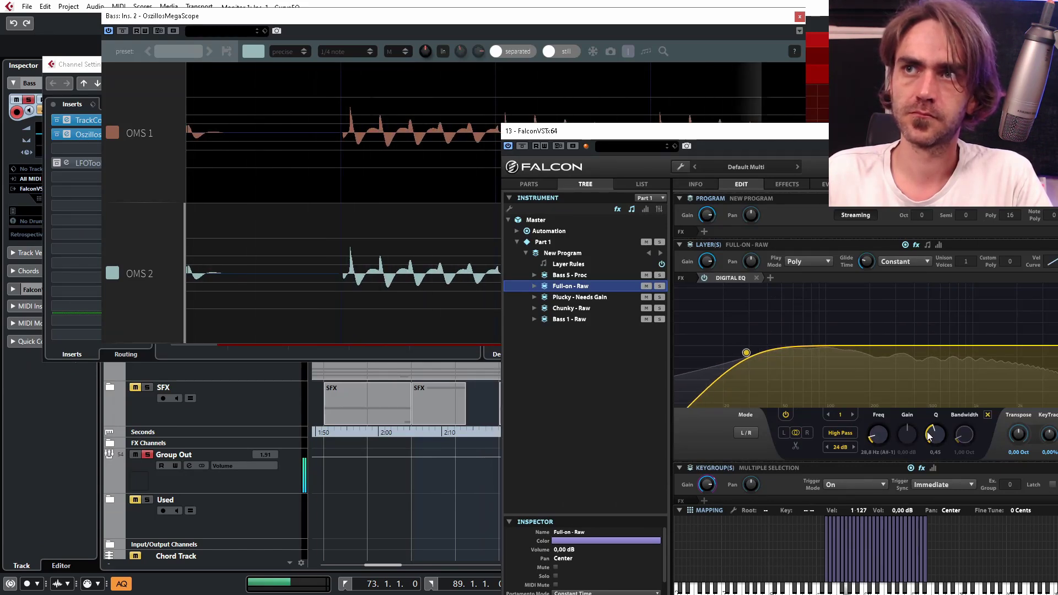
# Shape a peak cut around 138 Hz in the Full-on - Raw layer's Digital EQ while comparing its spectrum in CurveEQ.
pyautogui.moveTo(805, 132); pyautogui.dragTo(749, 125)
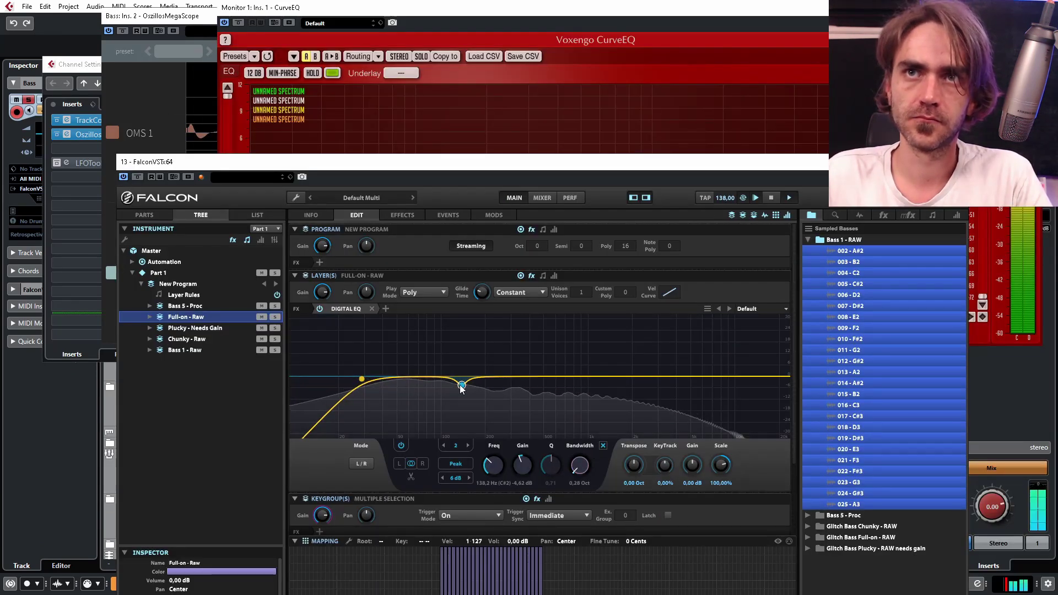
pyautogui.click(622, 18)
pyautogui.moveTo(458, 388); pyautogui.dragTo(558, 430)
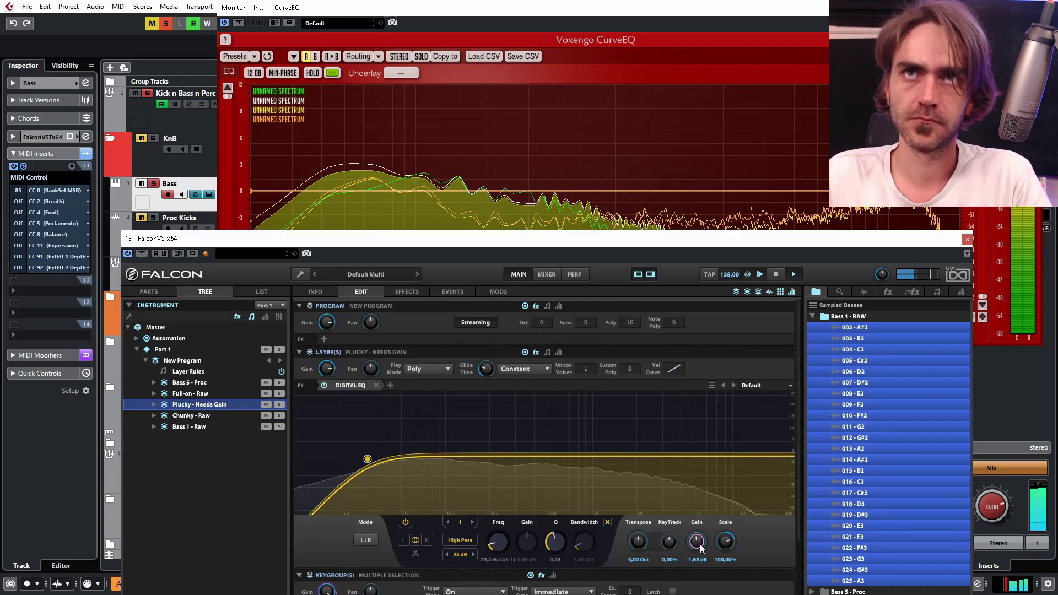
# Add a peak cut of about 9.2 dB near 643 Hz to the Plucky - Needs Gain layer's Digital EQ and close the open plug-in windows.
pyautogui.doubleClick(565, 471)
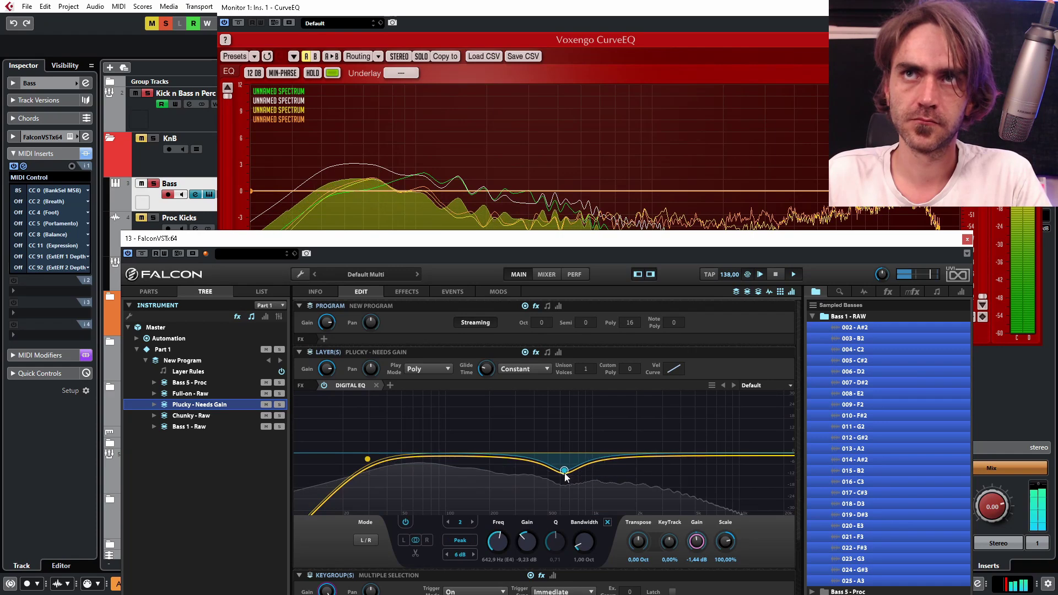
pyautogui.click(967, 239)
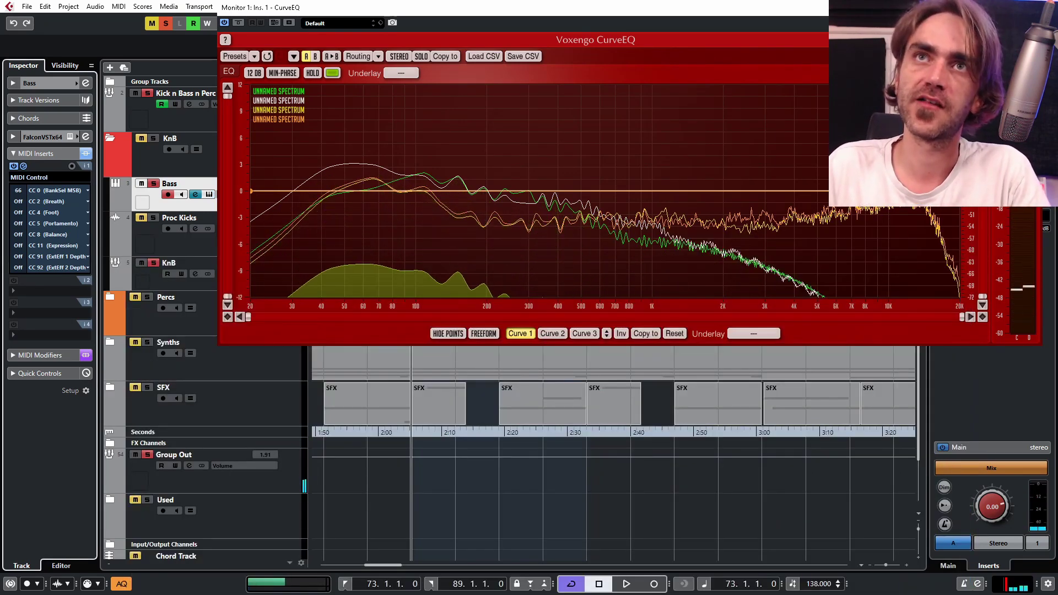
pyautogui.click(1037, 7)
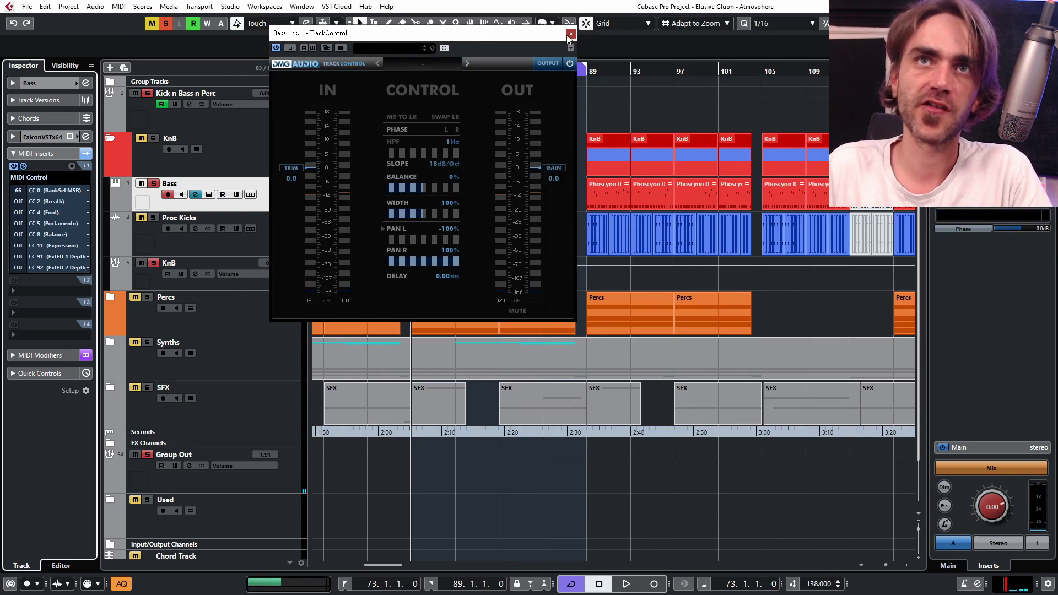
pyautogui.click(571, 34)
# Clear the Bass track's solo, and solo the Bass and Proc Kicks tracks together.
pyautogui.click(154, 185)
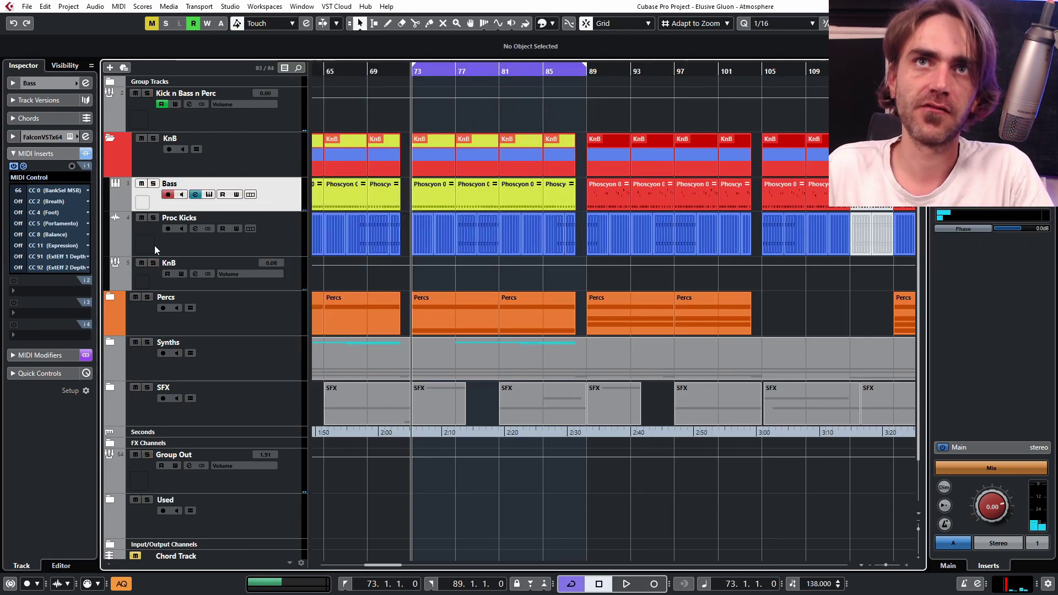
pyautogui.click(154, 184)
pyautogui.click(146, 238)
pyautogui.click(144, 203)
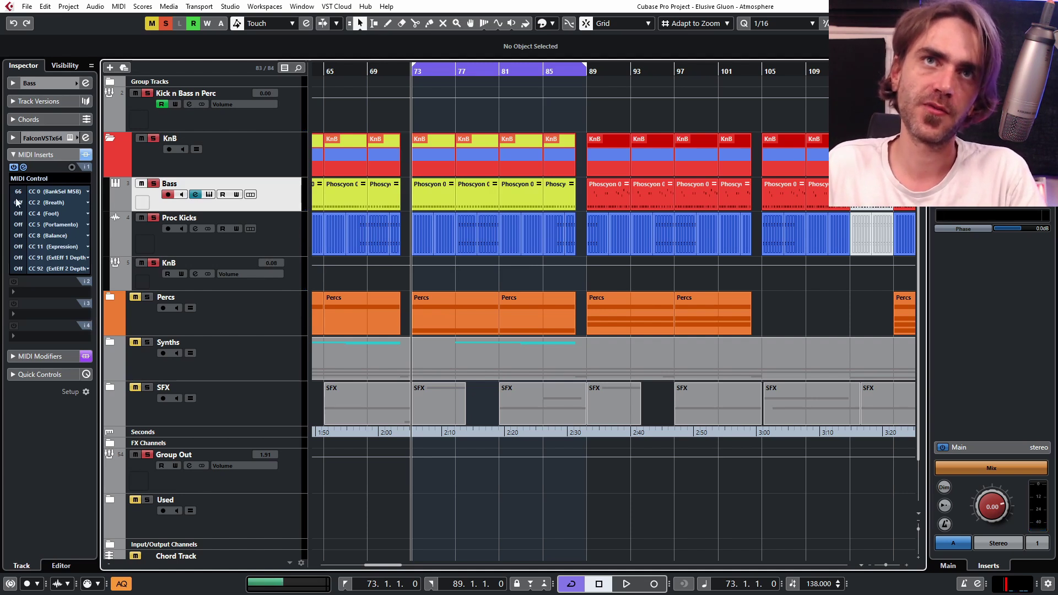
# Turn CC 0 off, play the loop while raising CC 0 to 69 to audition the layers with the kick, and stop playback.
pyautogui.scroll(-1, 18, 195)
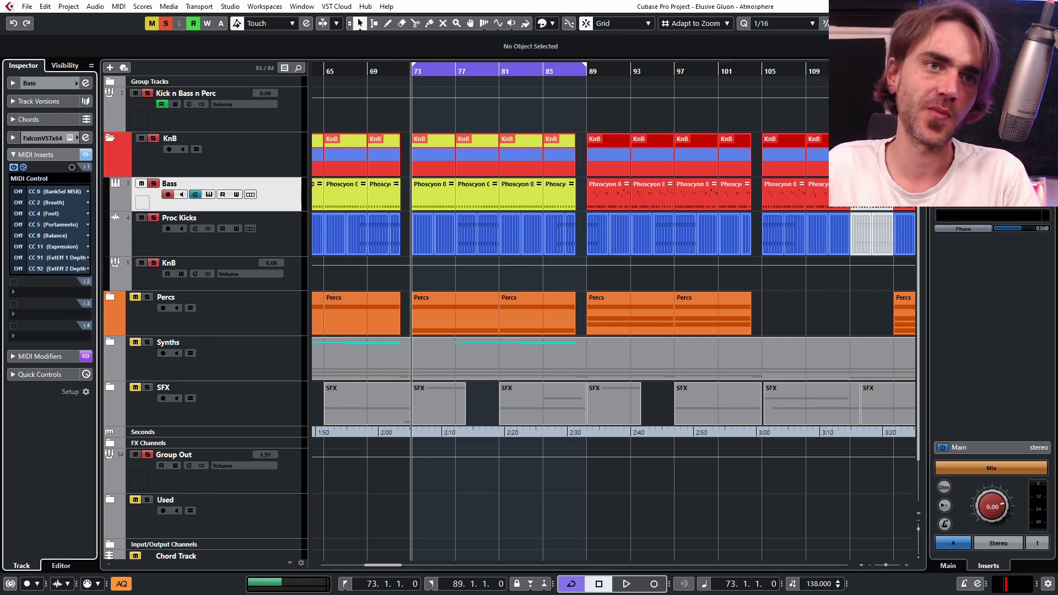
pyautogui.press('space')
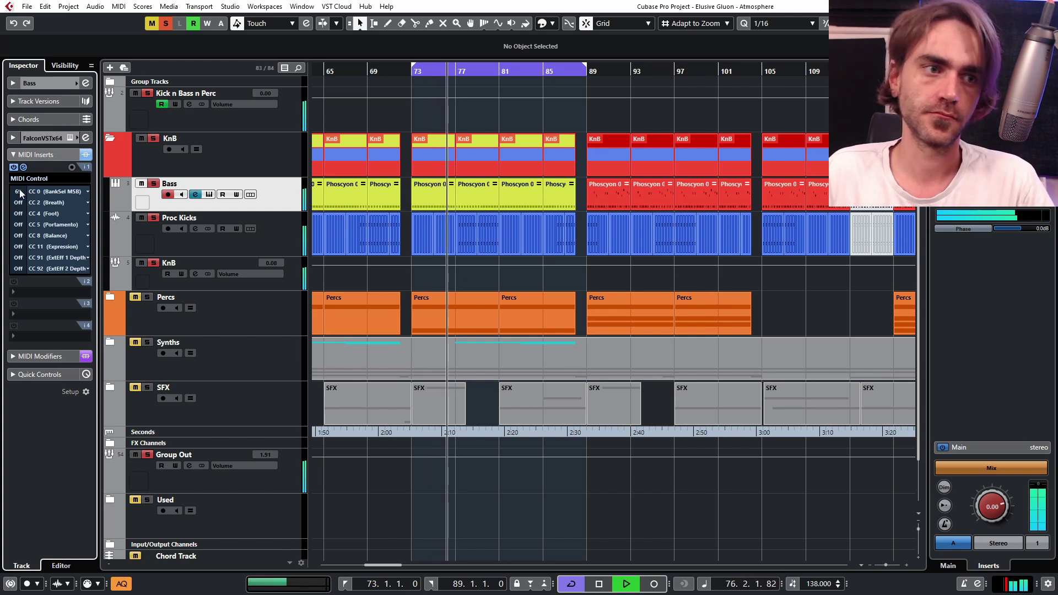
pyautogui.press('space')
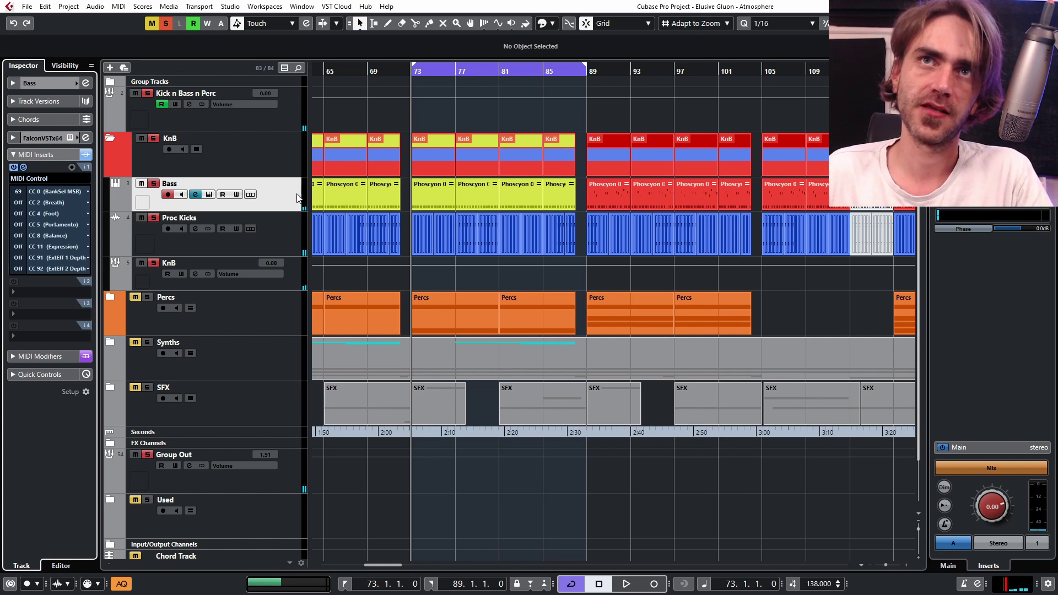
# Close the Bass channel settings and reopen Falcon from the expanded Bass track, placing its window in full view.
pyautogui.click(85, 83)
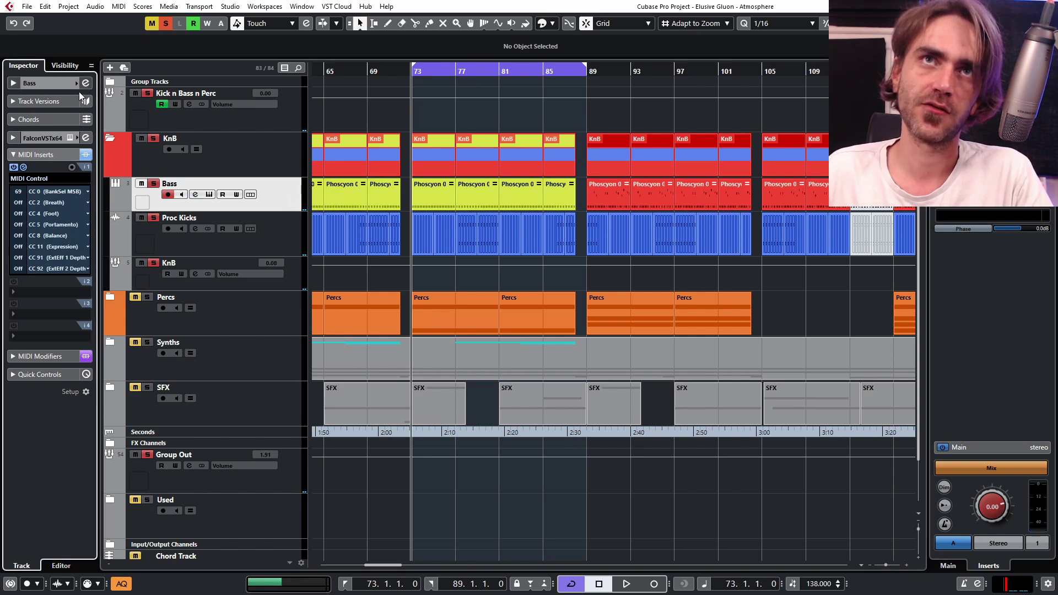
pyautogui.click(13, 83)
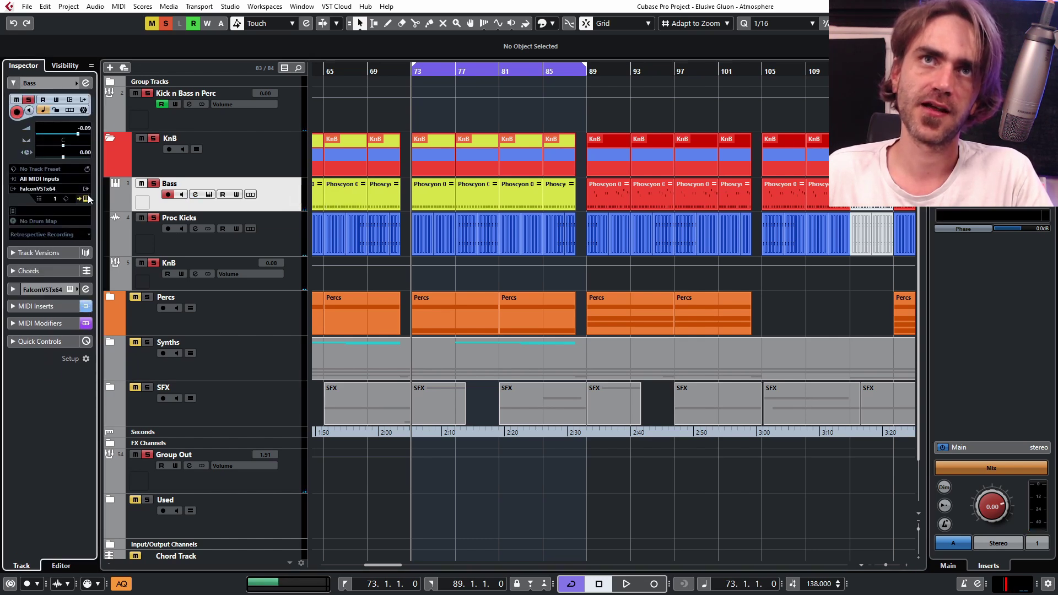
pyautogui.click(87, 199)
pyautogui.moveTo(585, 247); pyautogui.dragTo(532, 48)
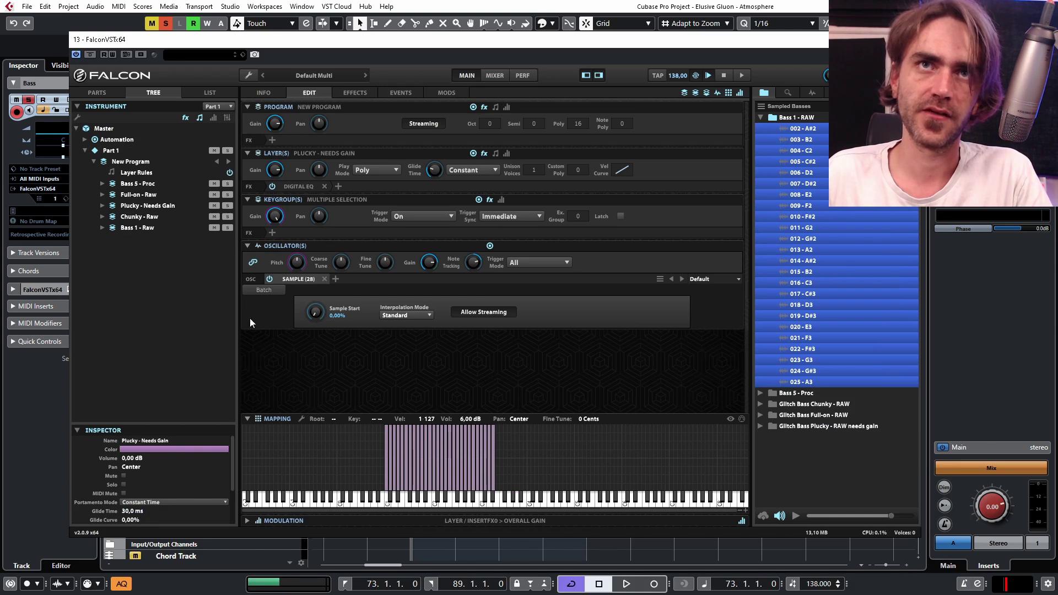
# Set the Plucky - Needs Gain layer's sample start to about 0.53% and close Falcon.
pyautogui.click(135, 207)
pyautogui.click(138, 188)
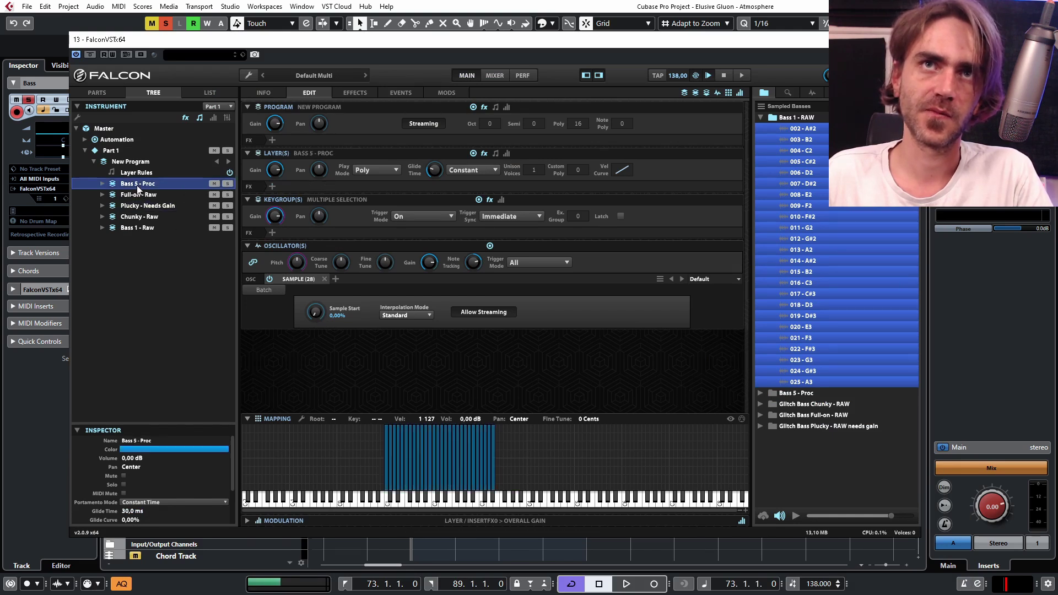
pyautogui.click(134, 207)
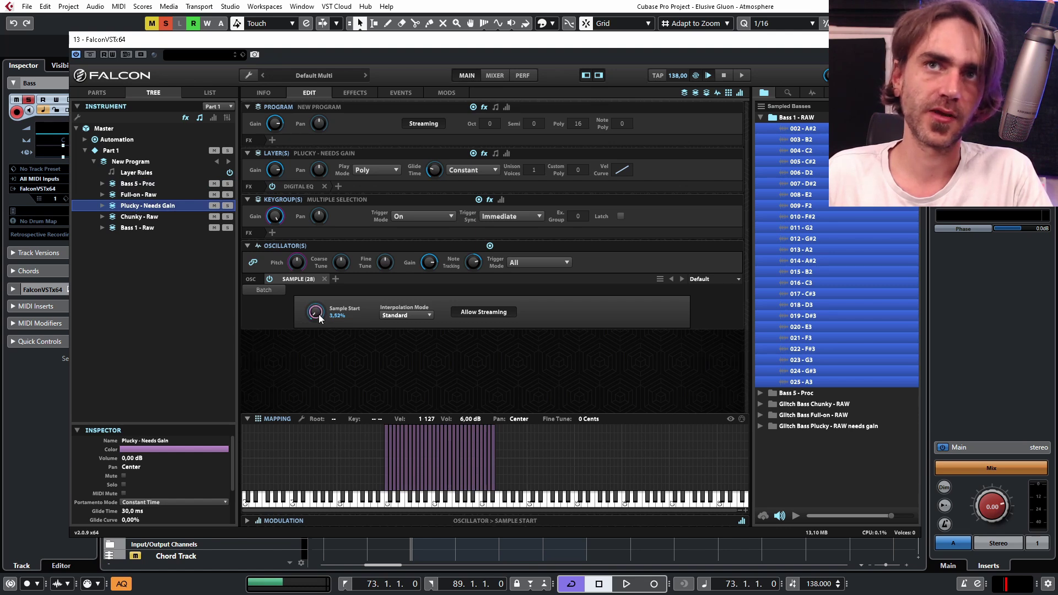
pyautogui.moveTo(319, 314); pyautogui.dragTo(314, 317)
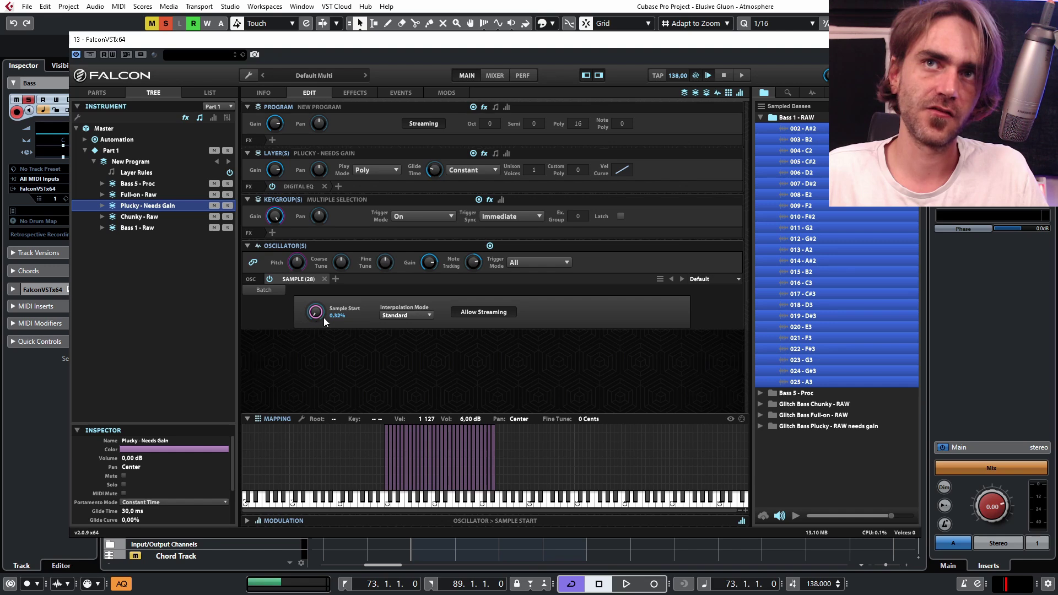
pyautogui.hotkey('ctrl', 'w')
# Start playback of the unsoloed arrangement and extend the loop's end to bar 105.
pyautogui.press('space')
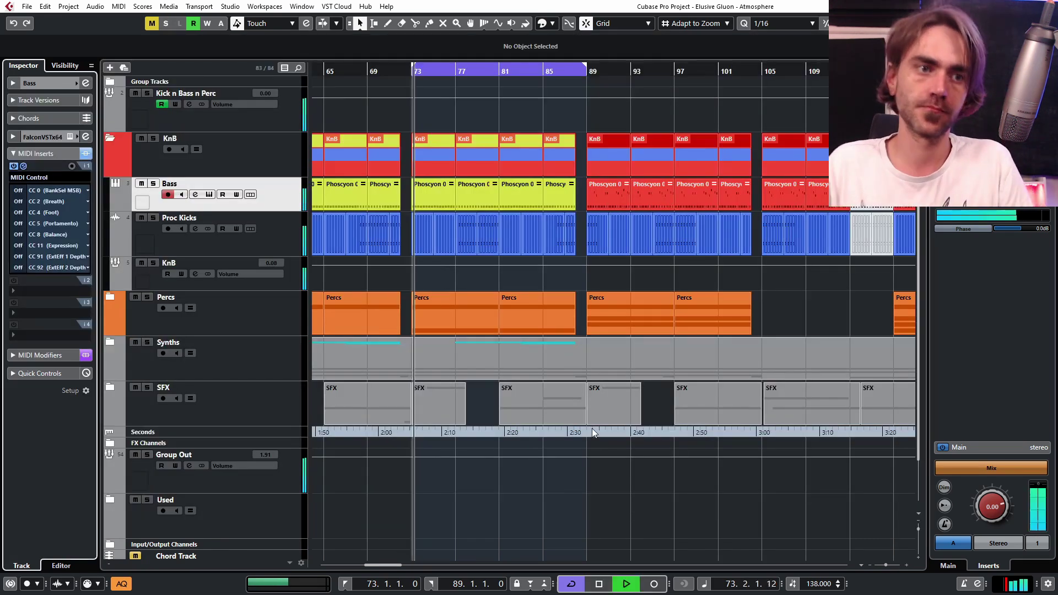
pyautogui.press('g')
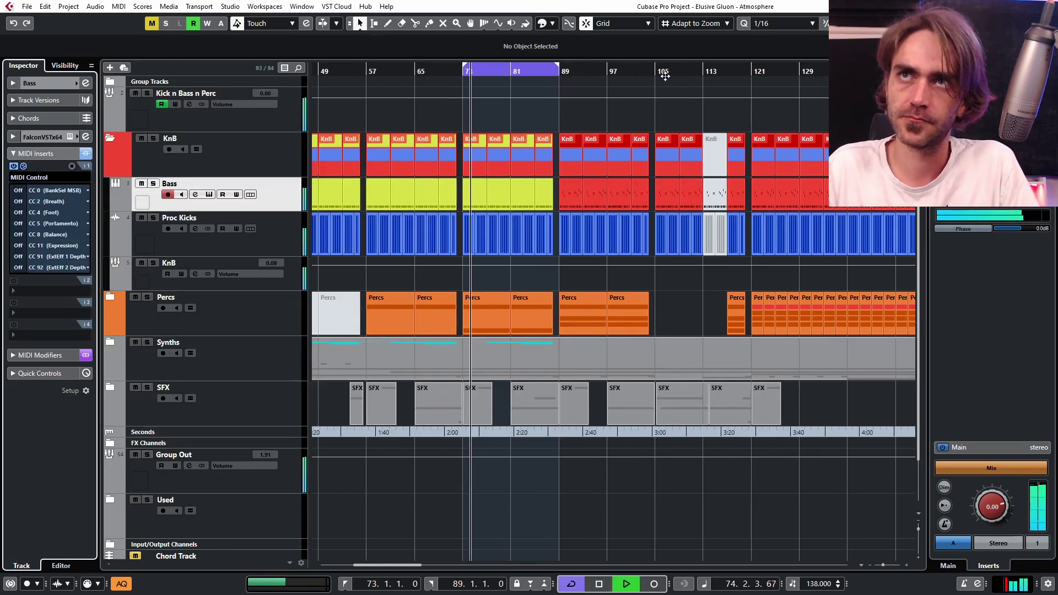
pyautogui.keyDown('alt'); pyautogui.click(655, 66); pyautogui.keyUp('alt')
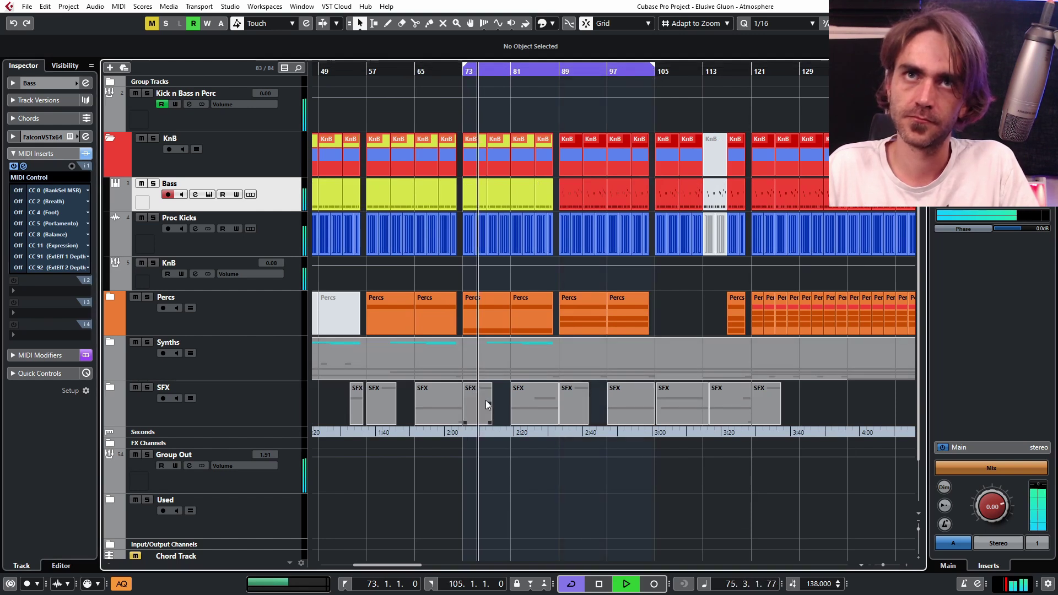
# Raise CC 0 through 32 and 36 to 64 during playback to audition the layers, and restart the loop from bar 73.
pyautogui.moveTo(18, 196); pyautogui.dragTo(35, 186)
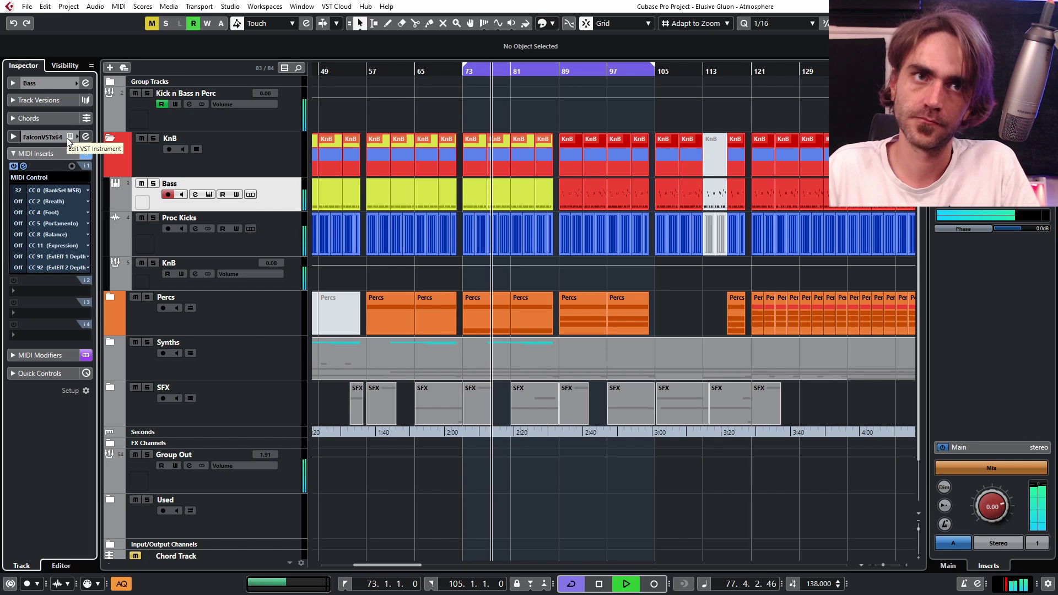
pyautogui.scroll(6, 22, 191)
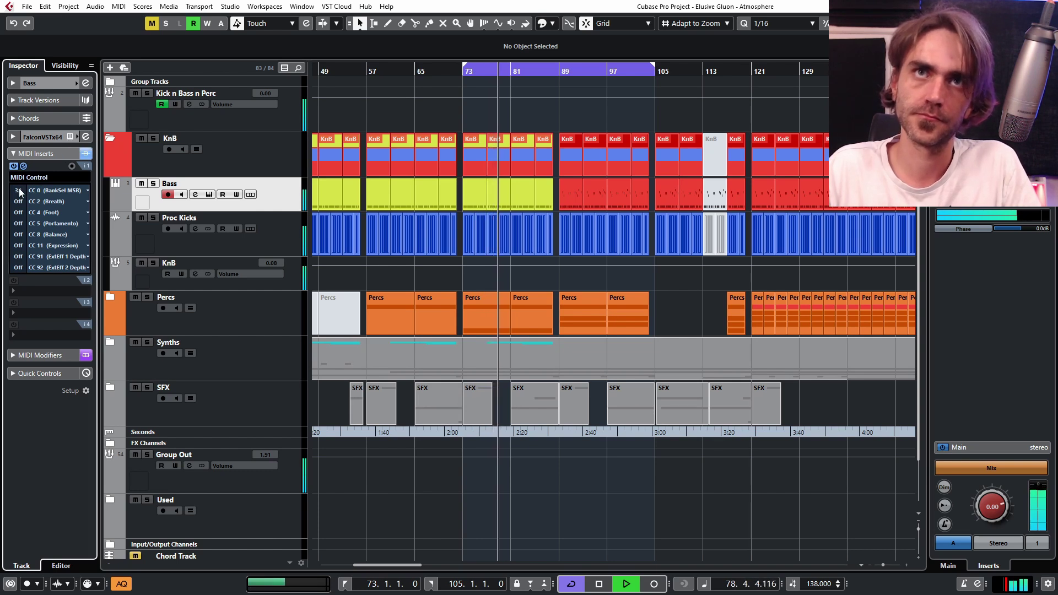
pyautogui.scroll(5, 20, 191)
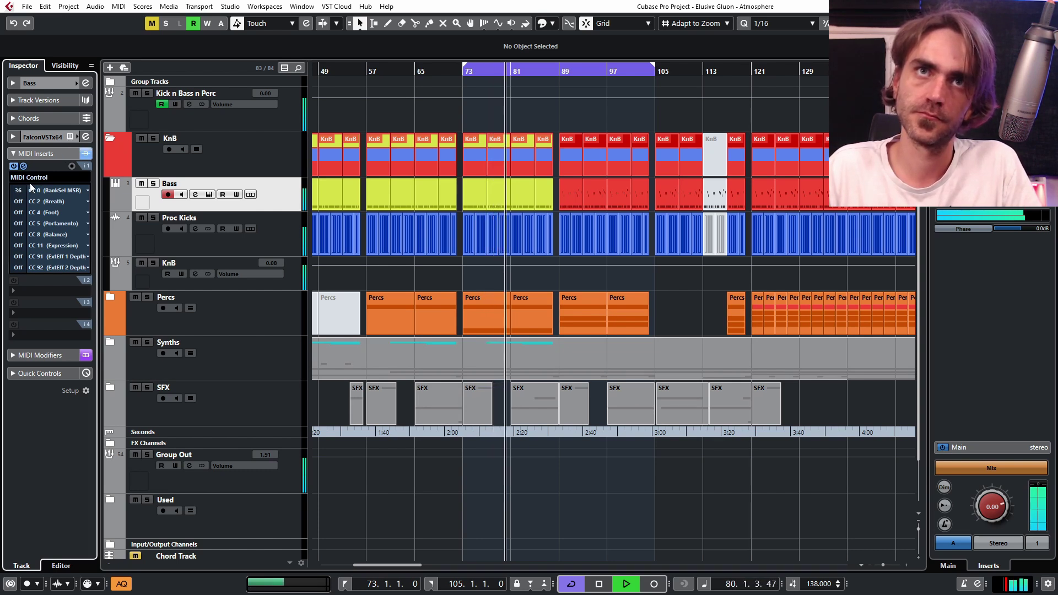
pyautogui.scroll(20, 27, 191)
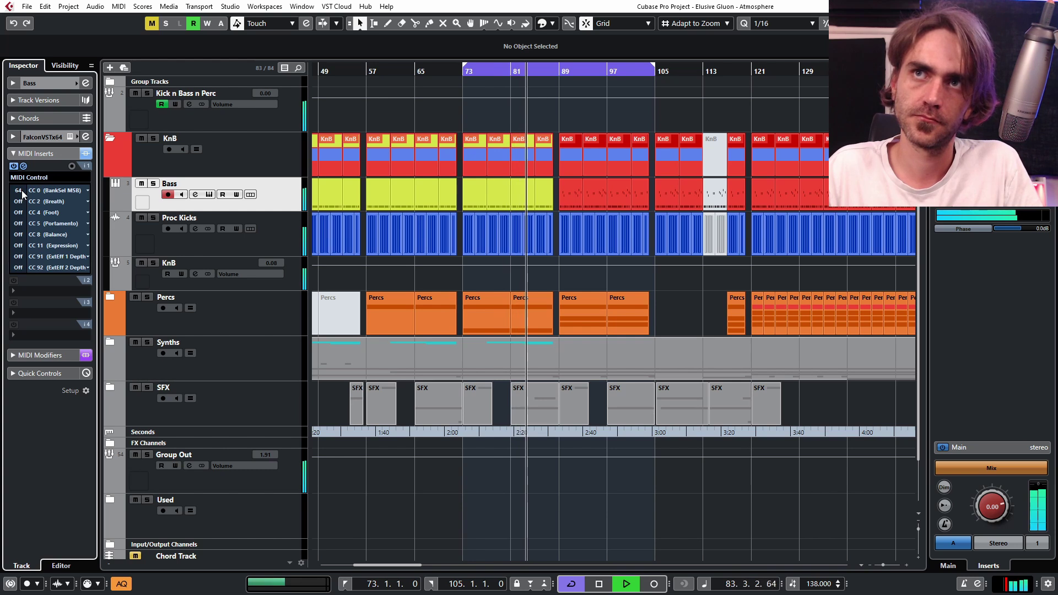
pyautogui.press('space')
pyautogui.press('space')
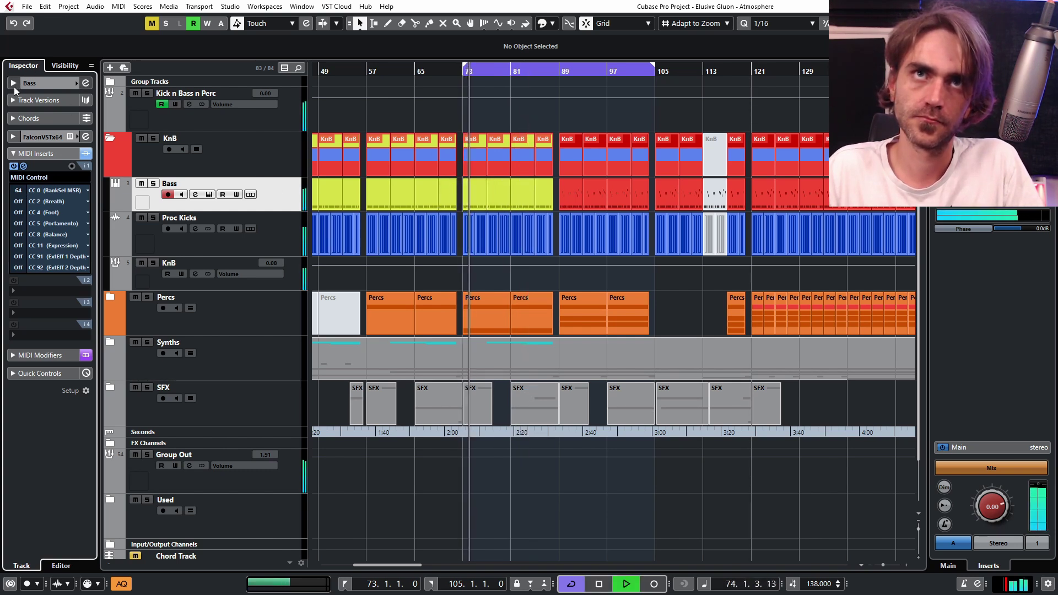
# Reopen Falcon from the expanded Bass track during playback and select the Plucky - Needs Gain layer.
pyautogui.click(33, 83)
pyautogui.click(38, 188)
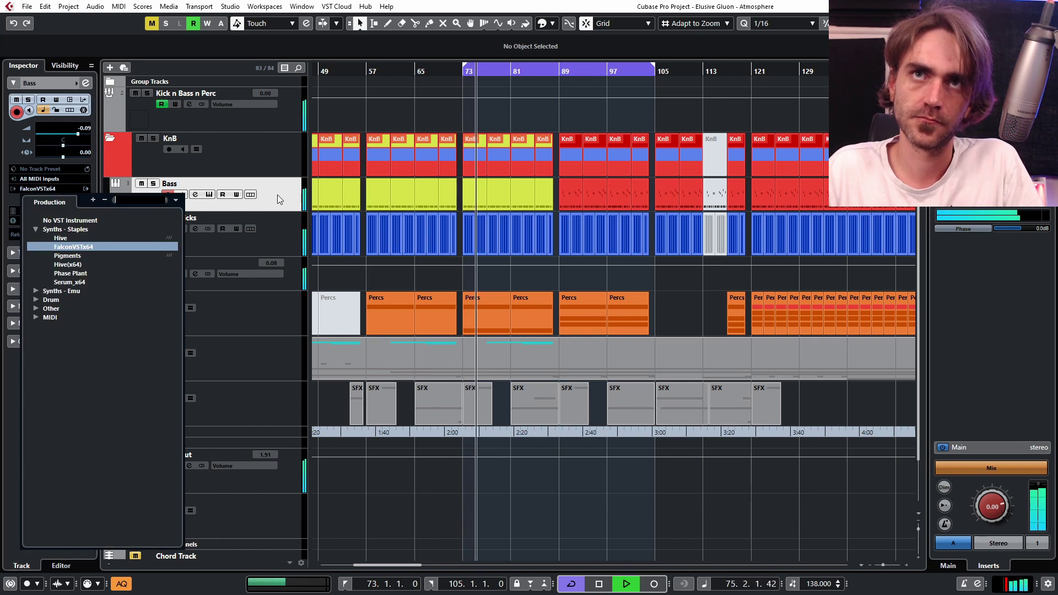
pyautogui.click(88, 199)
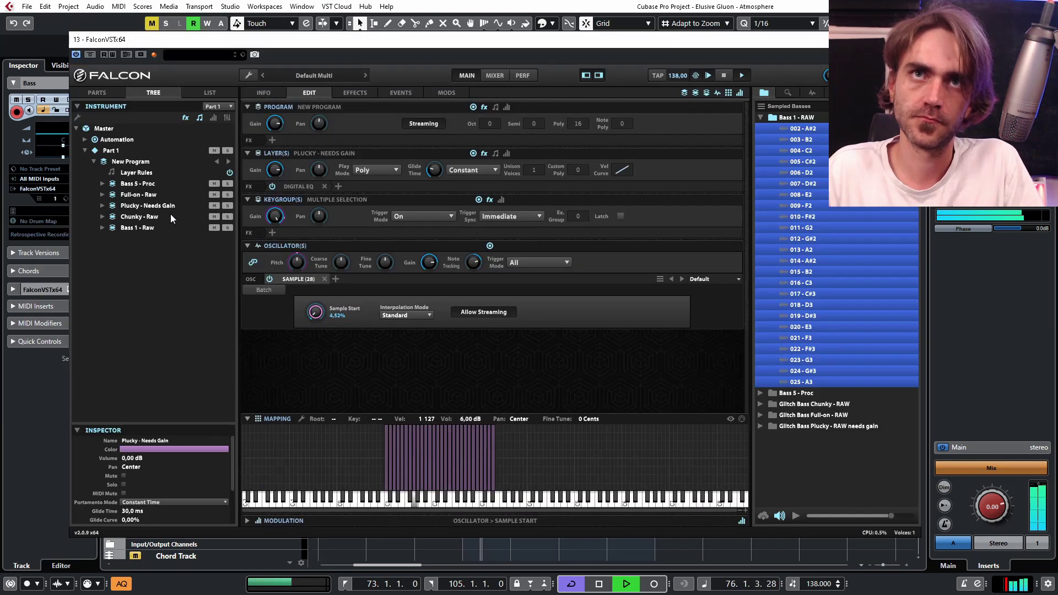
pyautogui.click(133, 206)
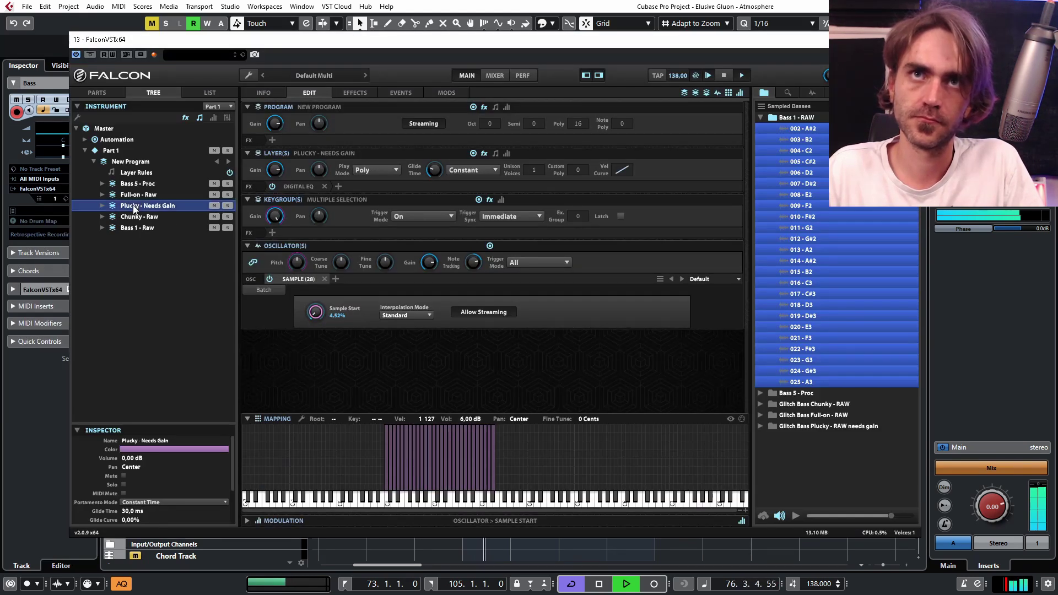
# In the layer's Digital EQ, set band 2 to a cut of about 11.5 dB near 536 Hz, adjust its bandwidth, and close Falcon.
pyautogui.click(300, 187)
pyautogui.moveTo(586, 260); pyautogui.dragTo(518, 279)
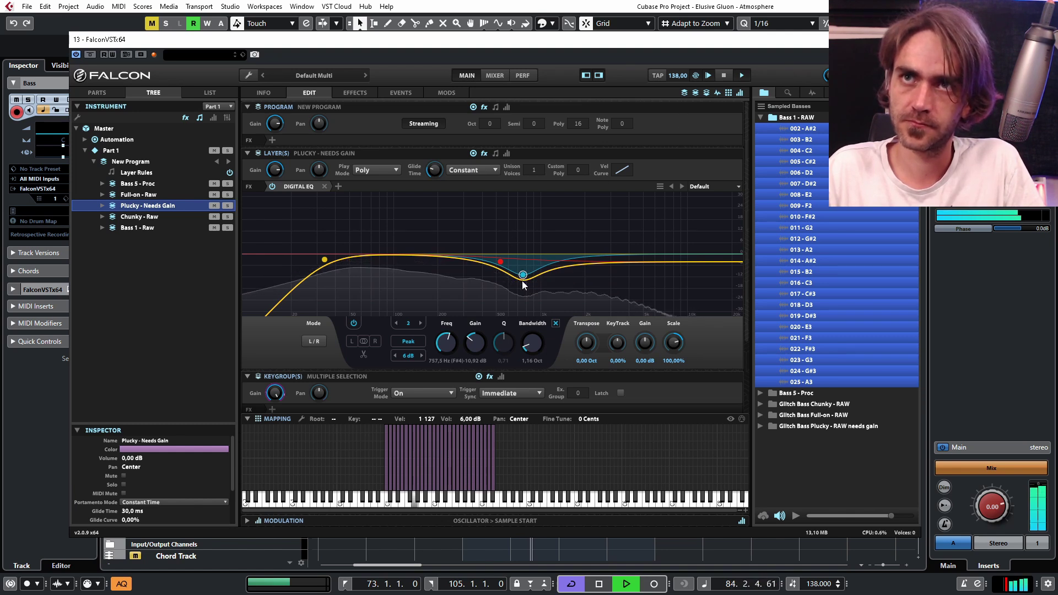
pyautogui.moveTo(523, 275); pyautogui.dragTo(502, 280)
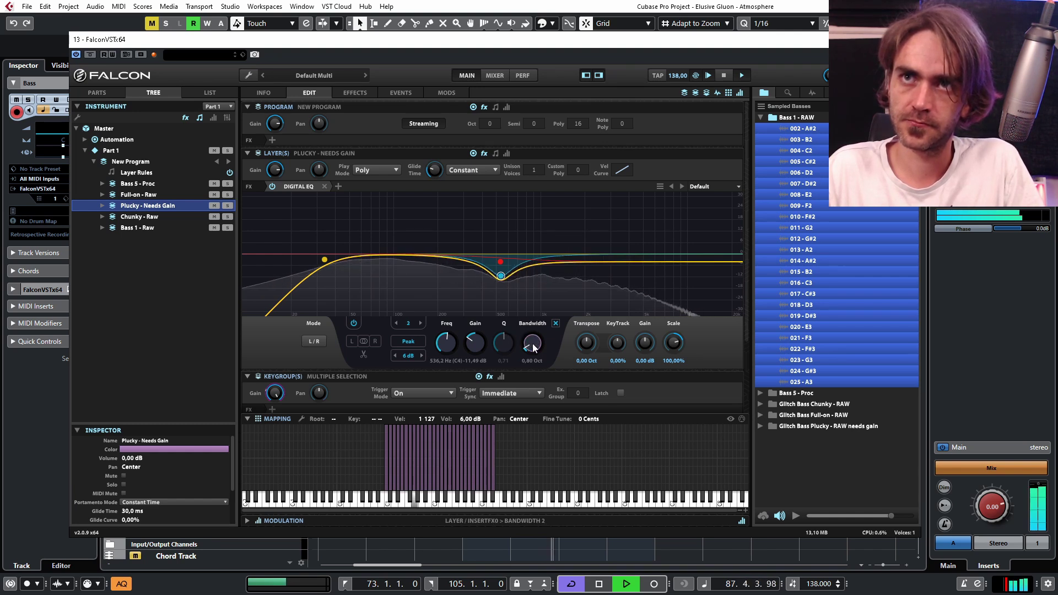
pyautogui.moveTo(533, 348); pyautogui.dragTo(540, 346)
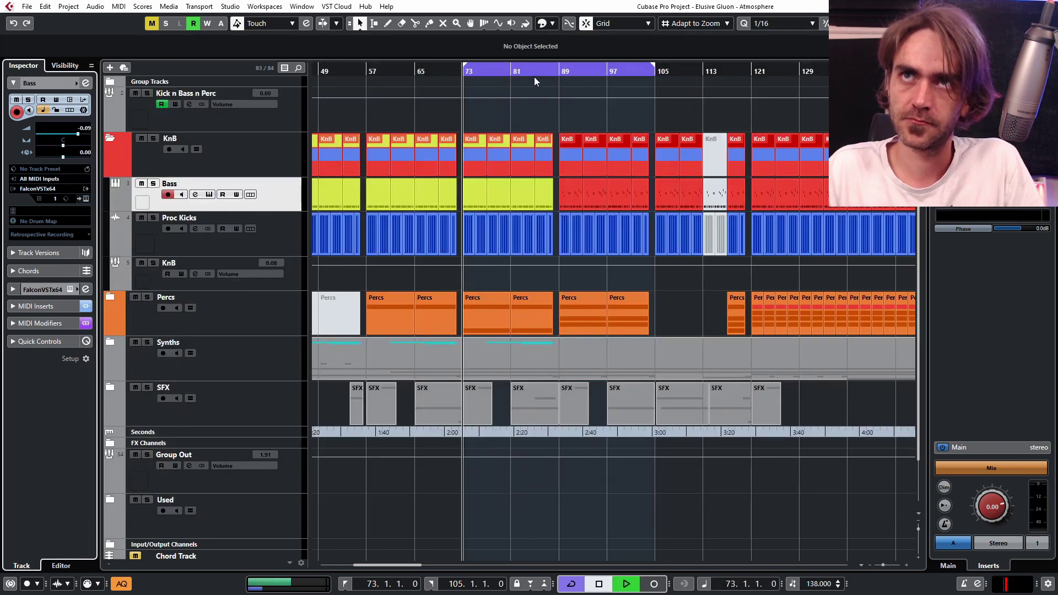
# Play the loop from bar 73 and raise CC 0 in the Bass track's MIDI Control through 102 to 103.
pyautogui.click(534, 77)
pyautogui.press('space')
pyautogui.click(22, 306)
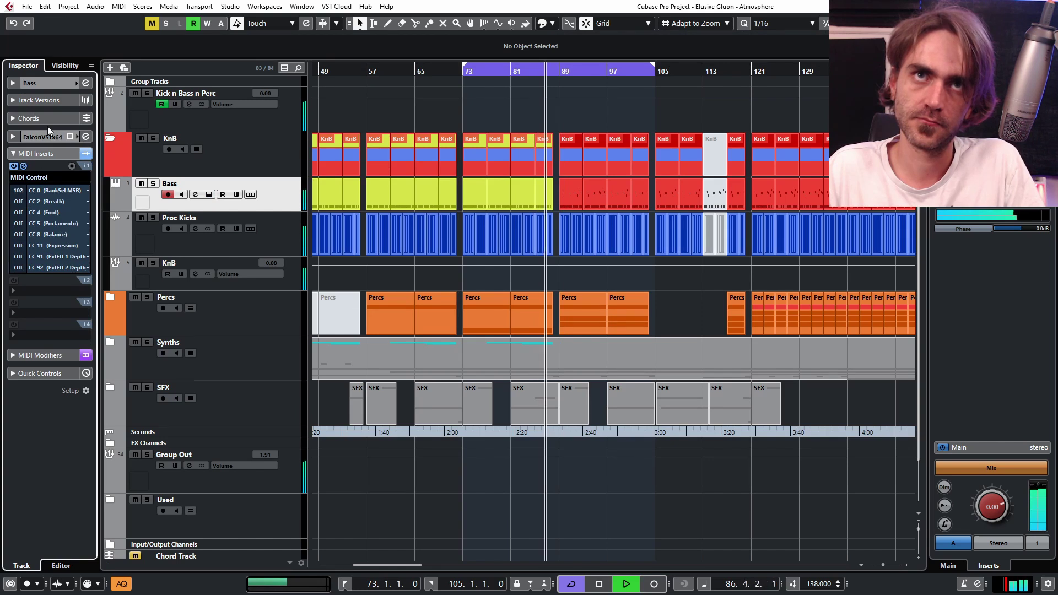
pyautogui.press('KP_Enter')
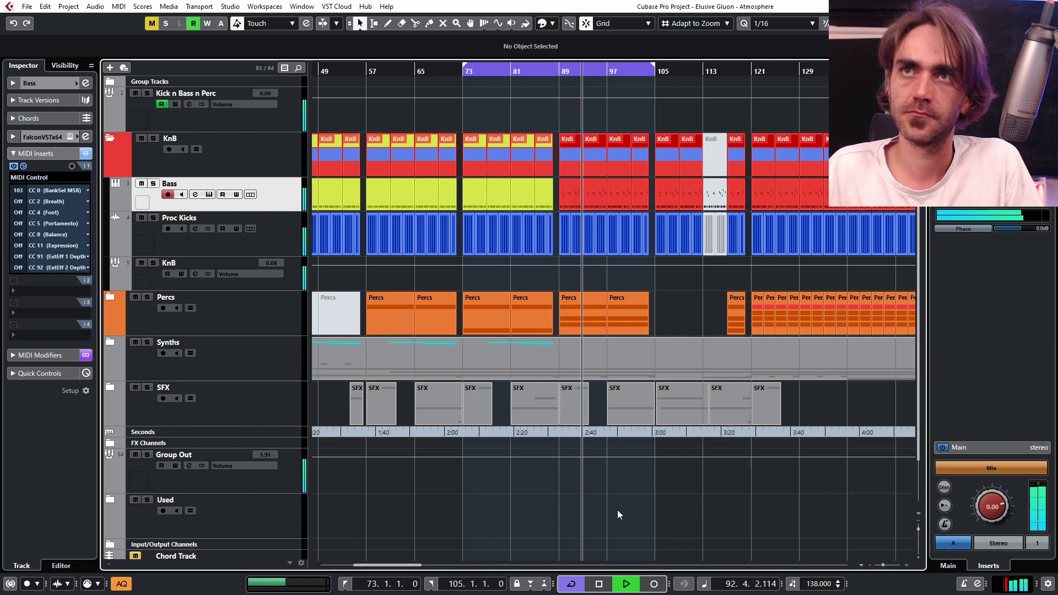
# Restart the loop from bar 73, change CC 0 while listening, switch CC 0 to Off and stop playback.
pyautogui.scroll(3, 610, 517)
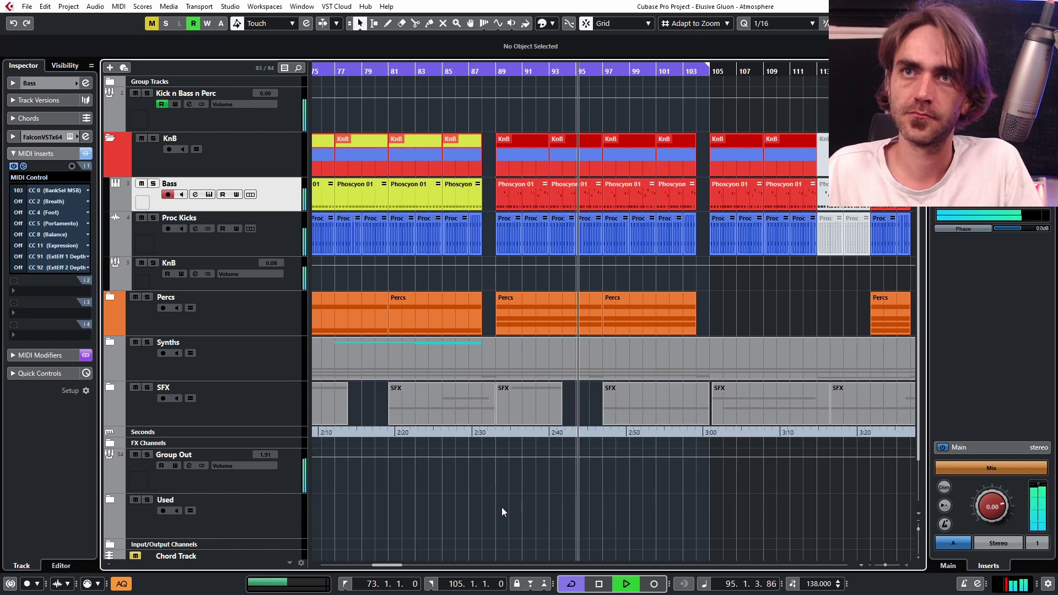
pyautogui.scroll(-3, 515, 492)
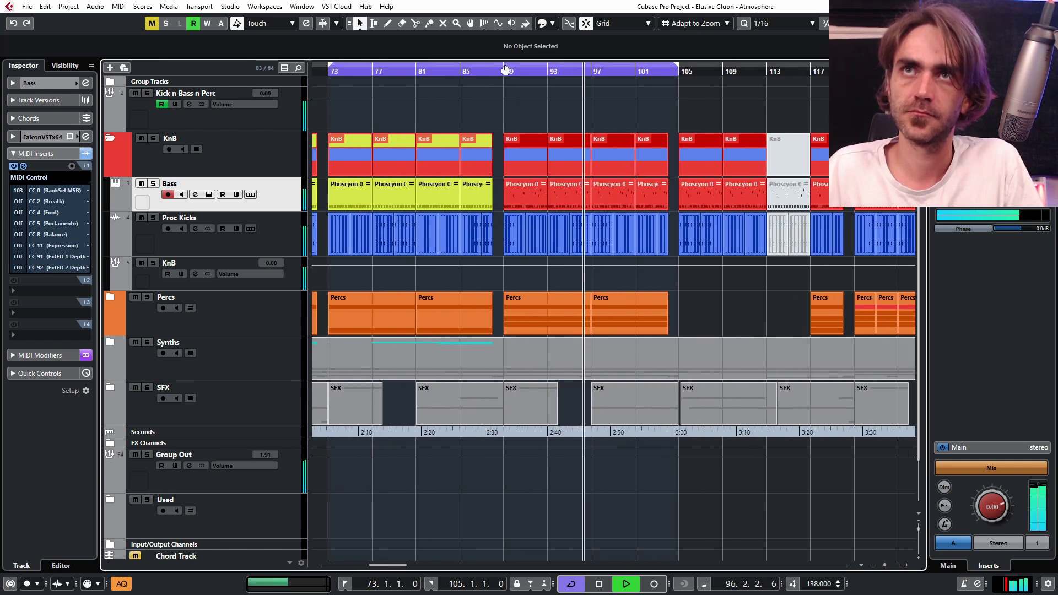
pyautogui.scroll(2, 506, 84)
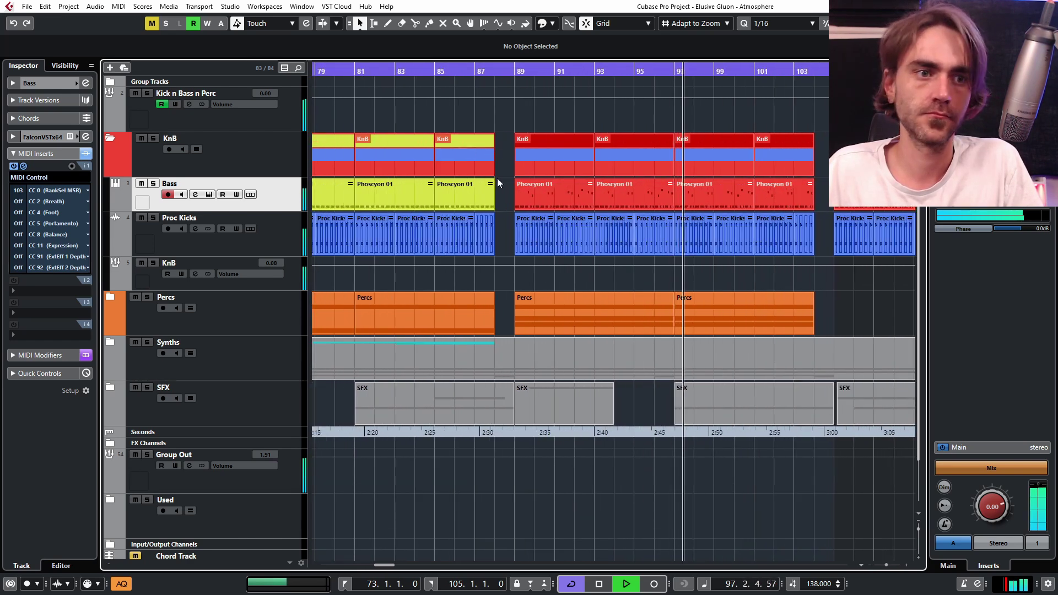
pyautogui.scroll(-3, 497, 178)
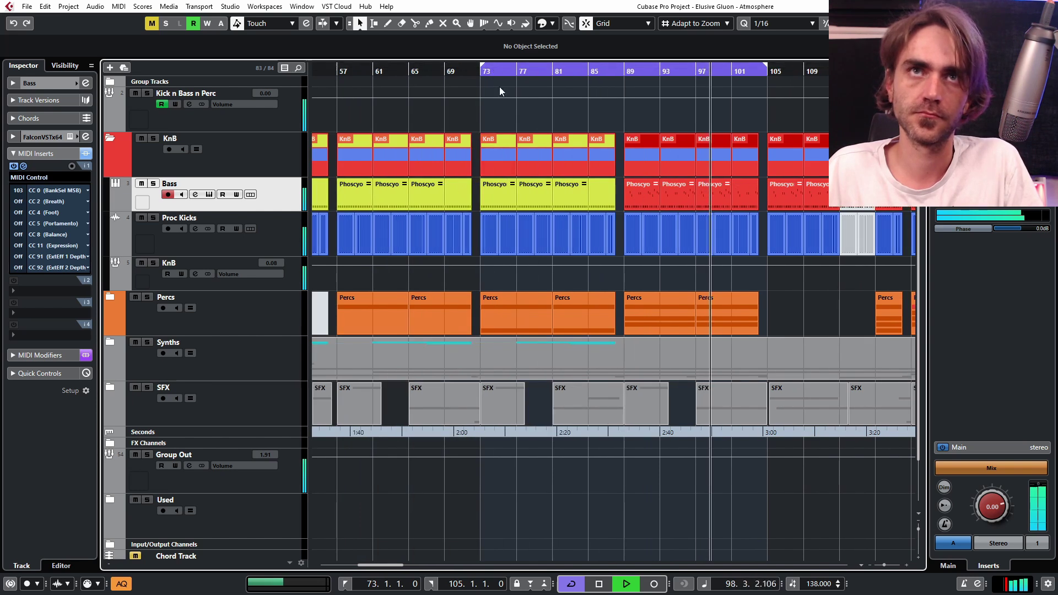
pyautogui.press('space')
pyautogui.doubleClick(489, 75)
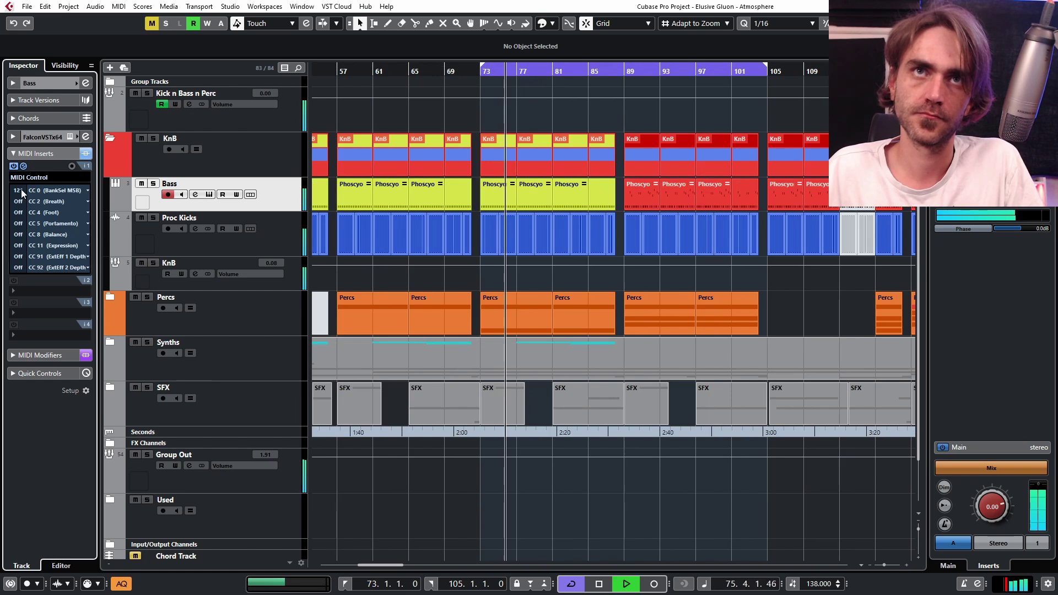
pyautogui.press('space')
pyautogui.press('space')
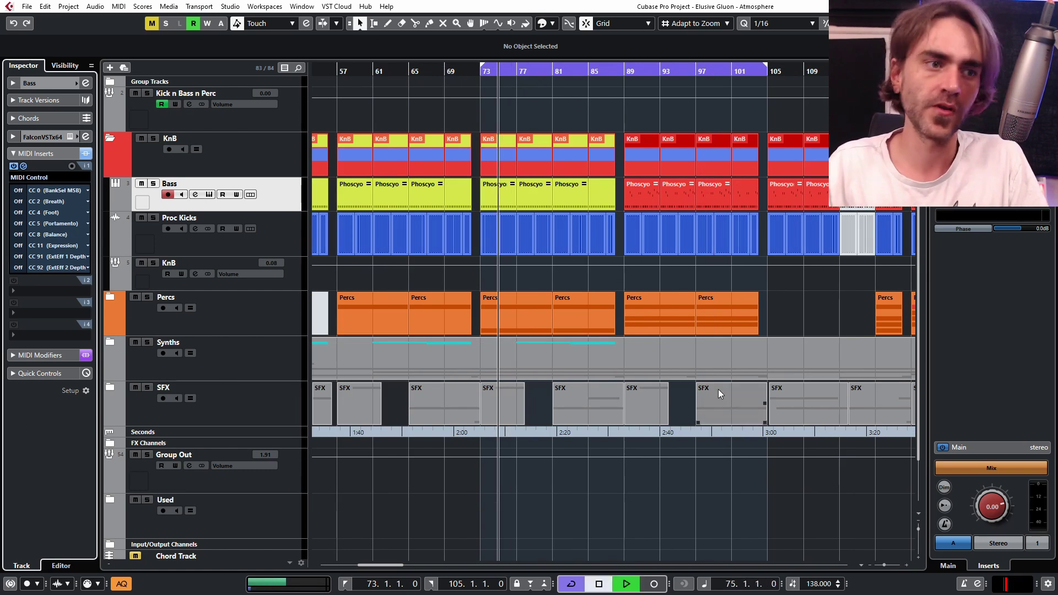
pyautogui.press('space')
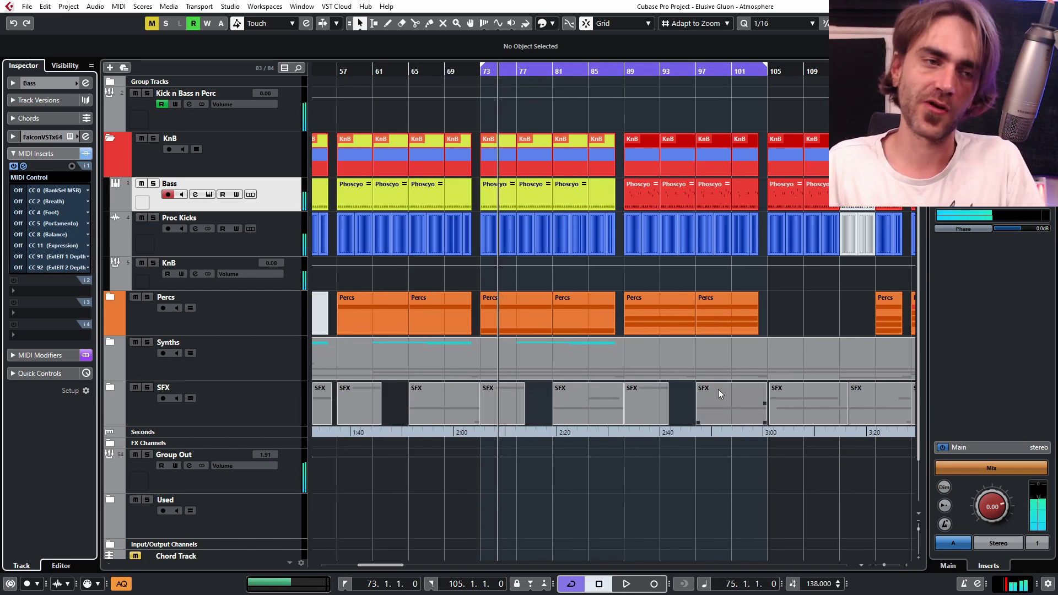
# Resume playback, raise CC 0 through 79 and 87 to 98 to audition the layers, and stop playback.
pyautogui.press('space')
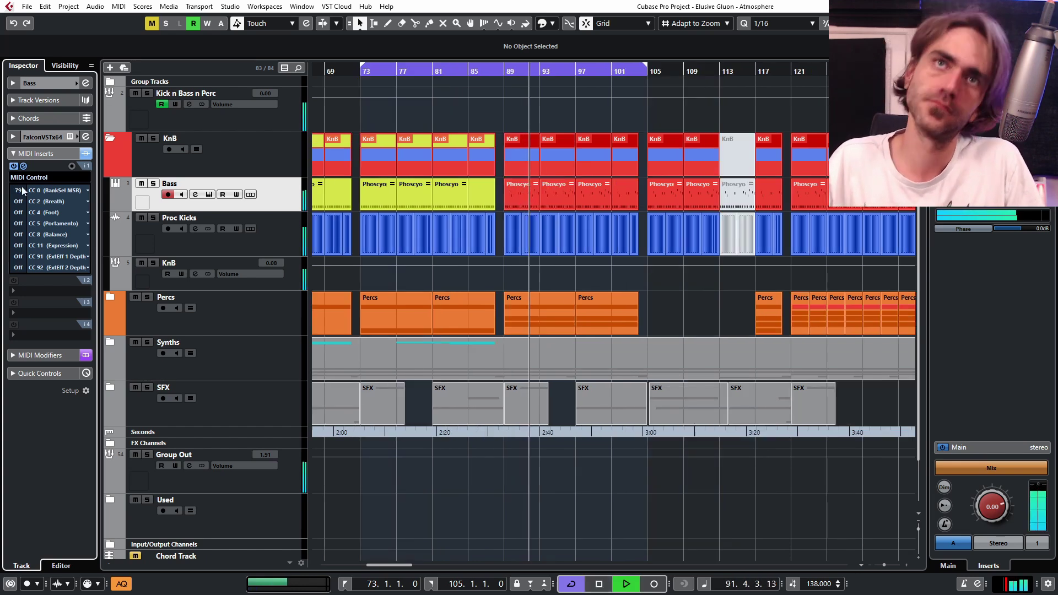
pyautogui.scroll(1, 15, 193)
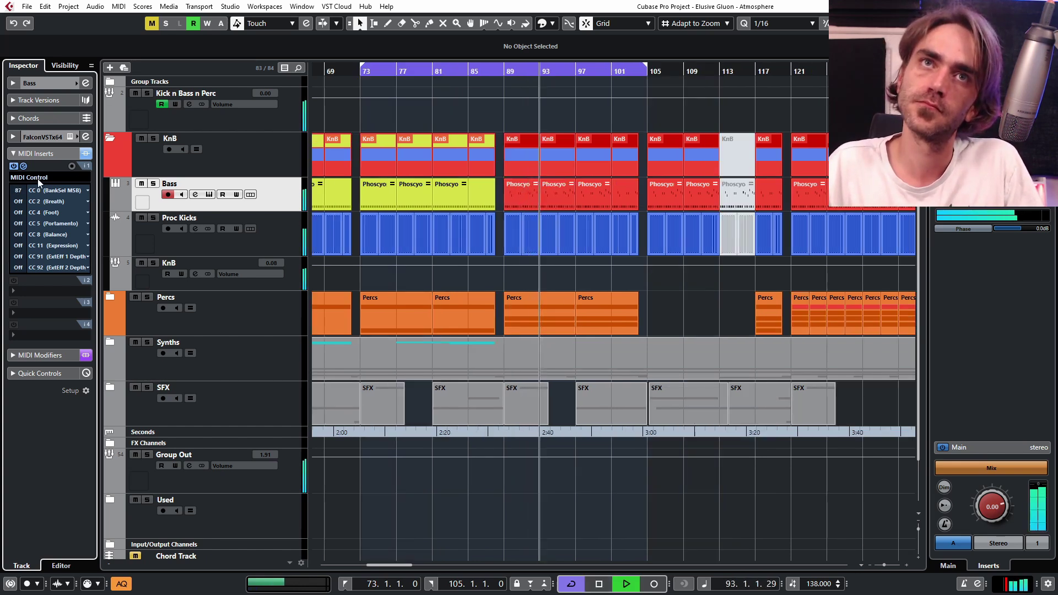
pyautogui.moveTo(38, 182); pyautogui.dragTo(57, 166)
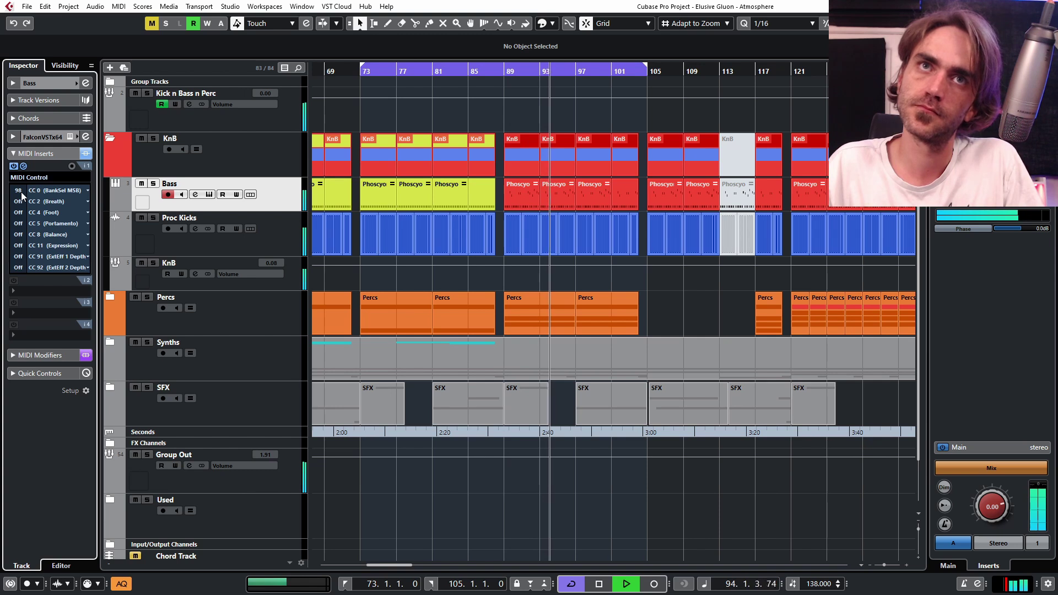
pyautogui.click(540, 543)
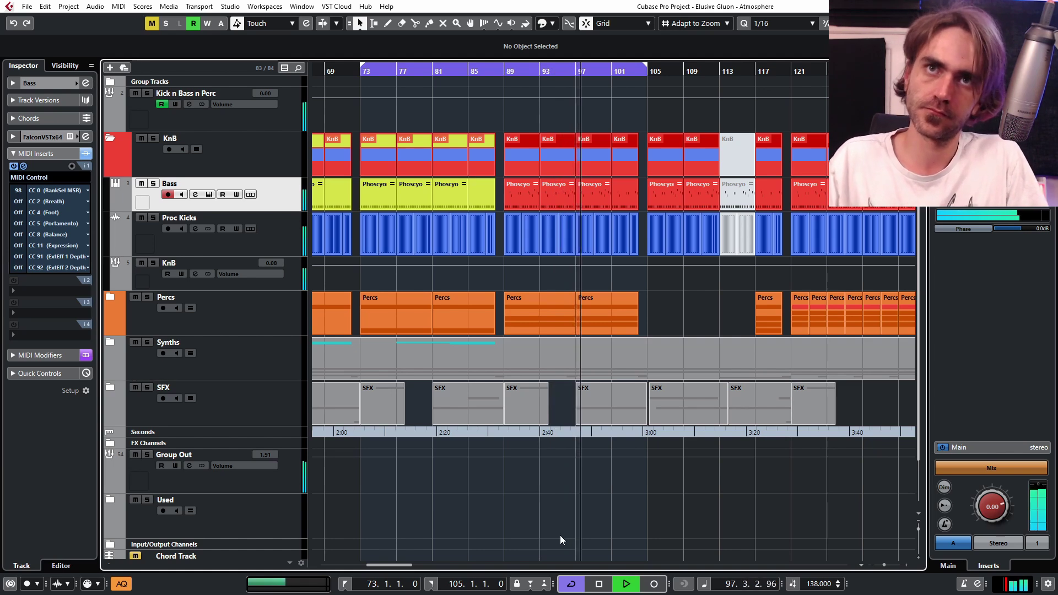
pyautogui.scroll(-1, 557, 537)
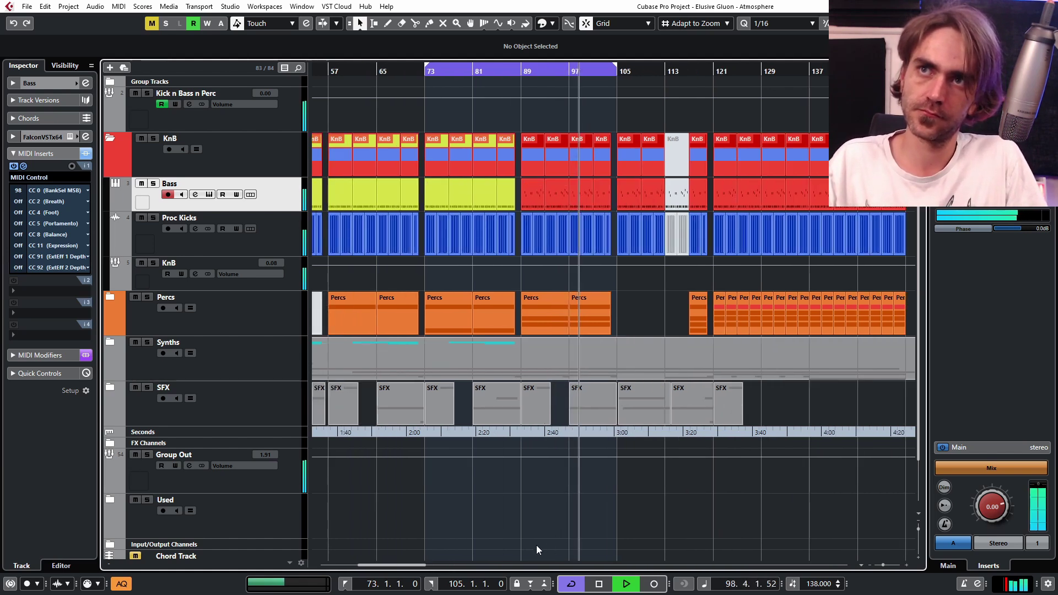
pyautogui.scroll(-1, 537, 545)
pyautogui.press('space')
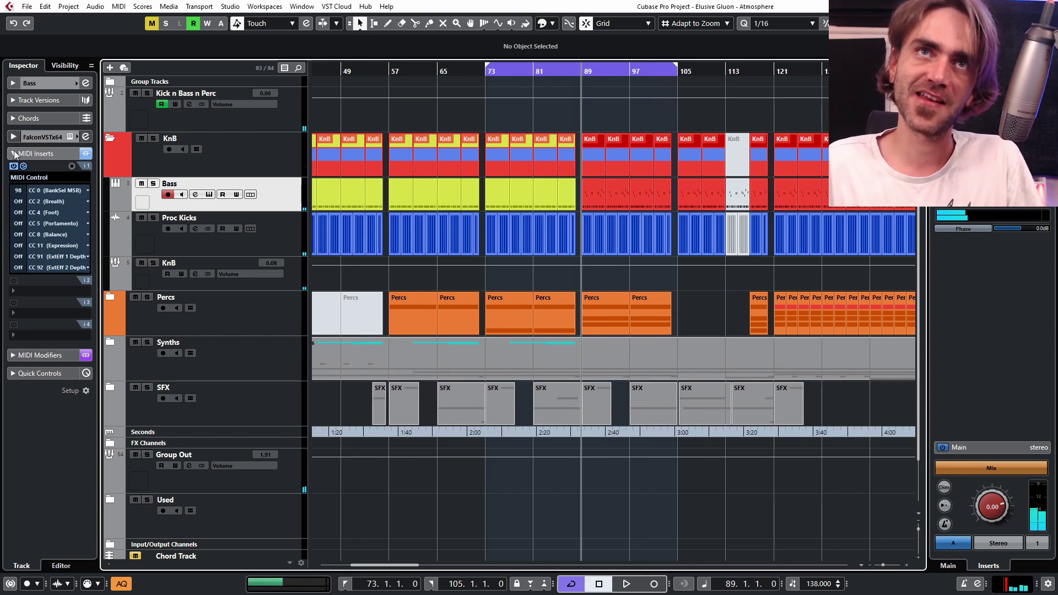
# Reopen Falcon from the expanded Bass track, show its parts, and start saving the multi together with its samples.
pyautogui.click(12, 83)
pyautogui.click(85, 199)
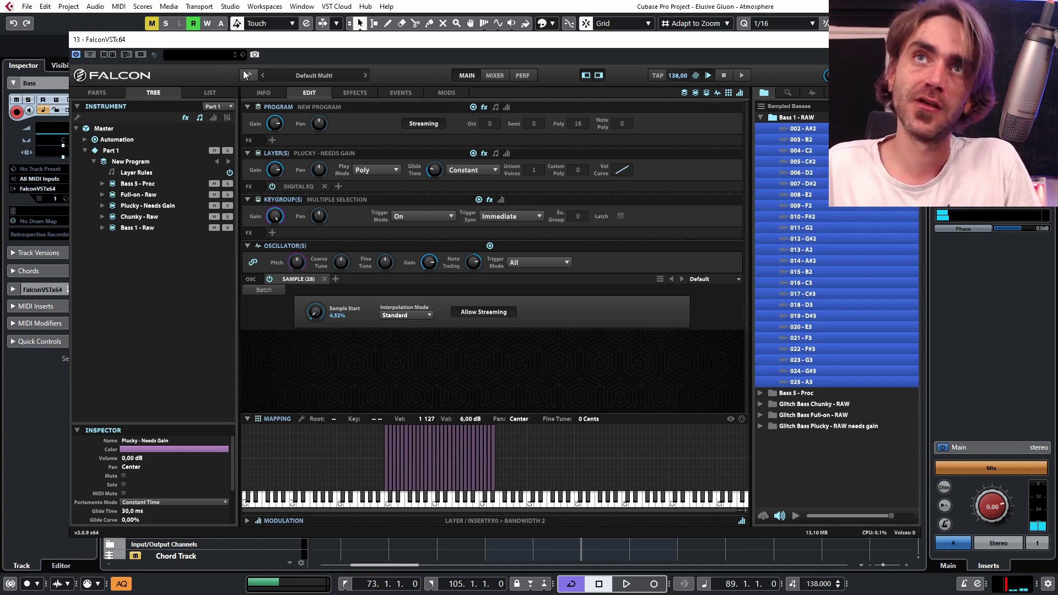
pyautogui.click(96, 94)
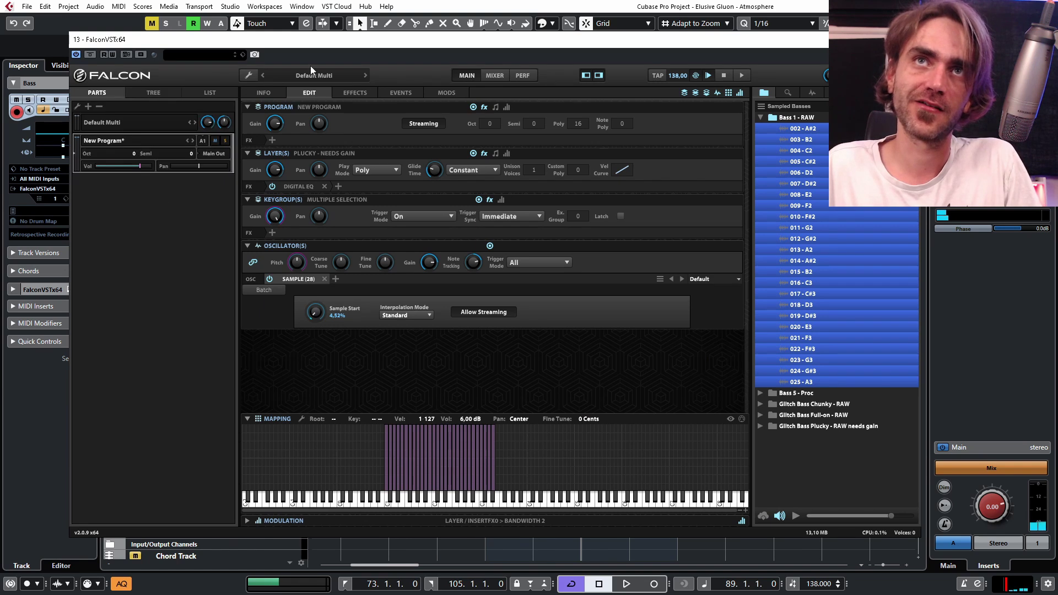
pyautogui.click(248, 74)
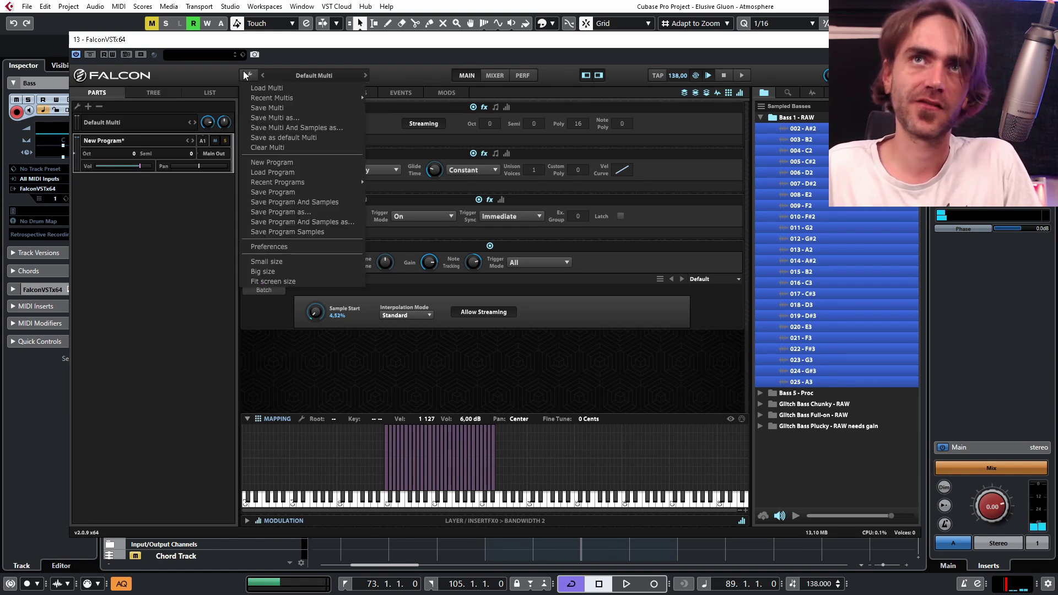
pyautogui.click(289, 132)
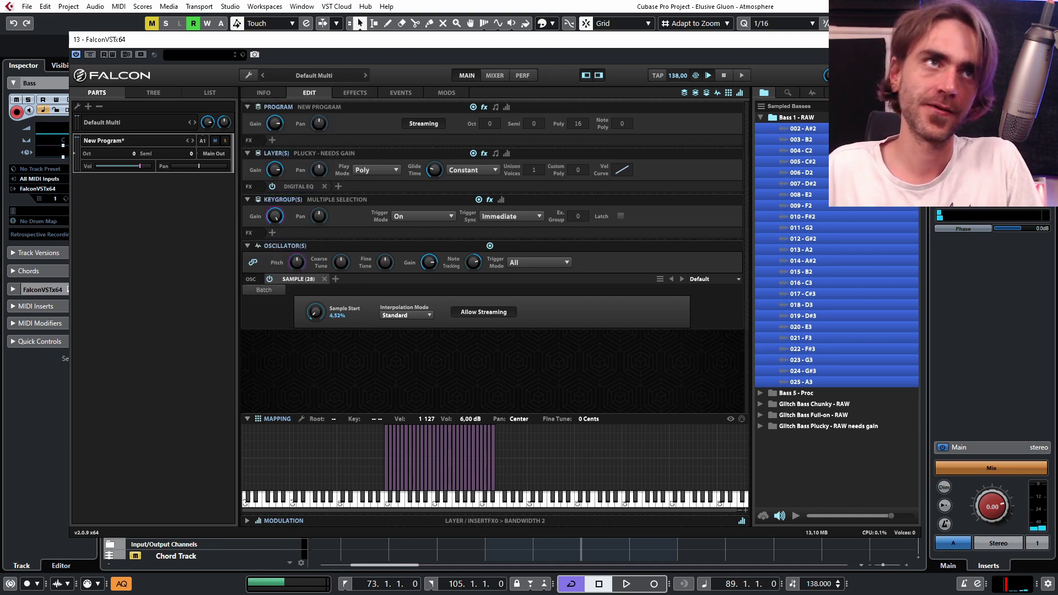